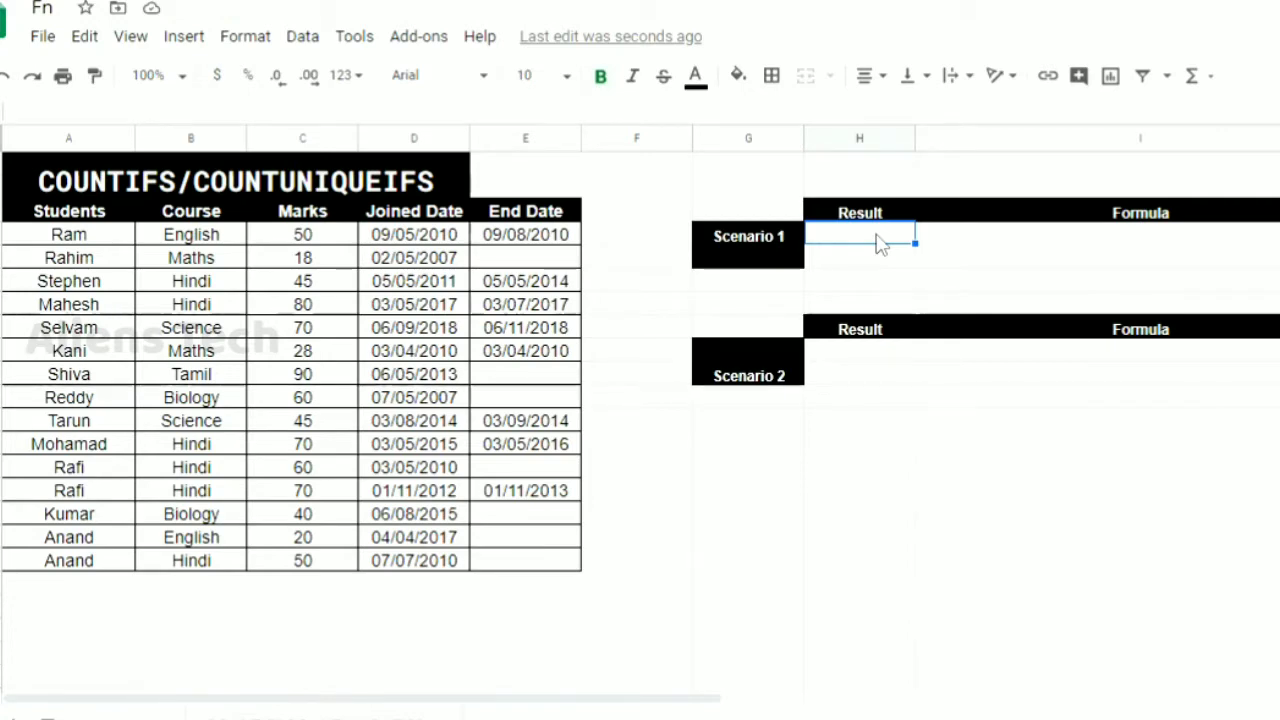
Enter the formula =COUNFIF(C4:H4) as the Scenario 1 result in cell H4
type("=COUN")
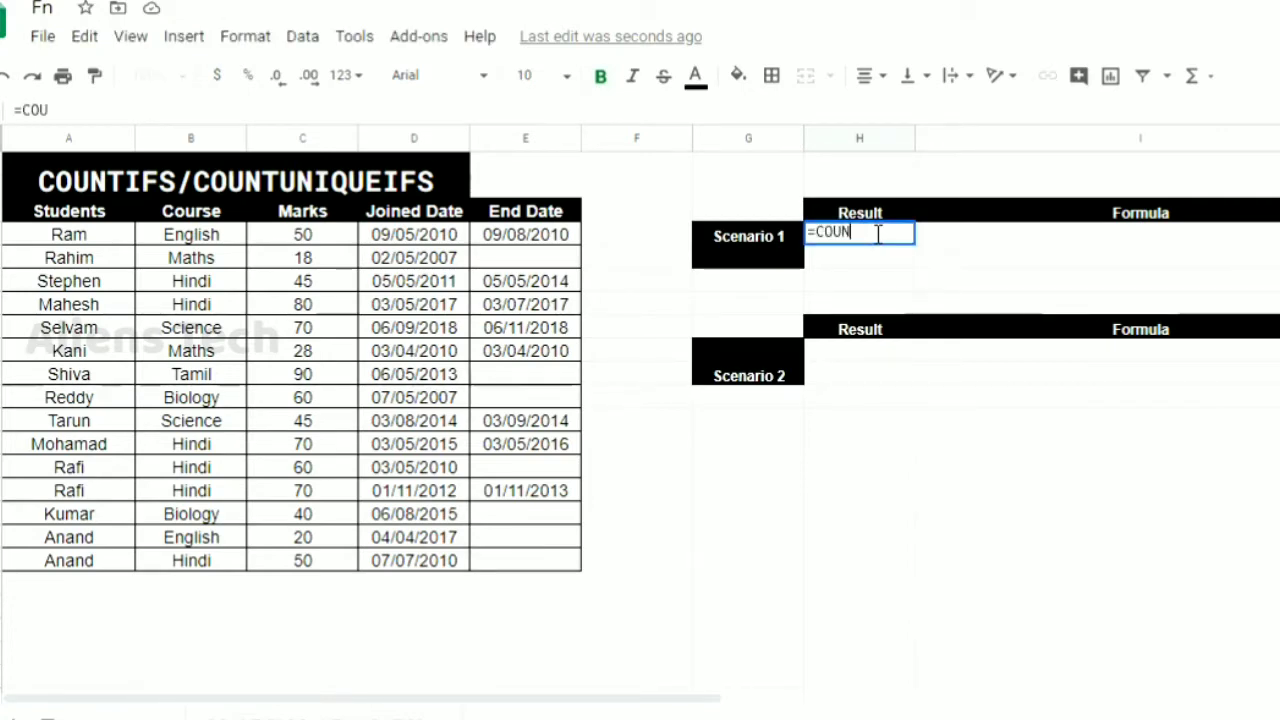
type("F")
type("I")
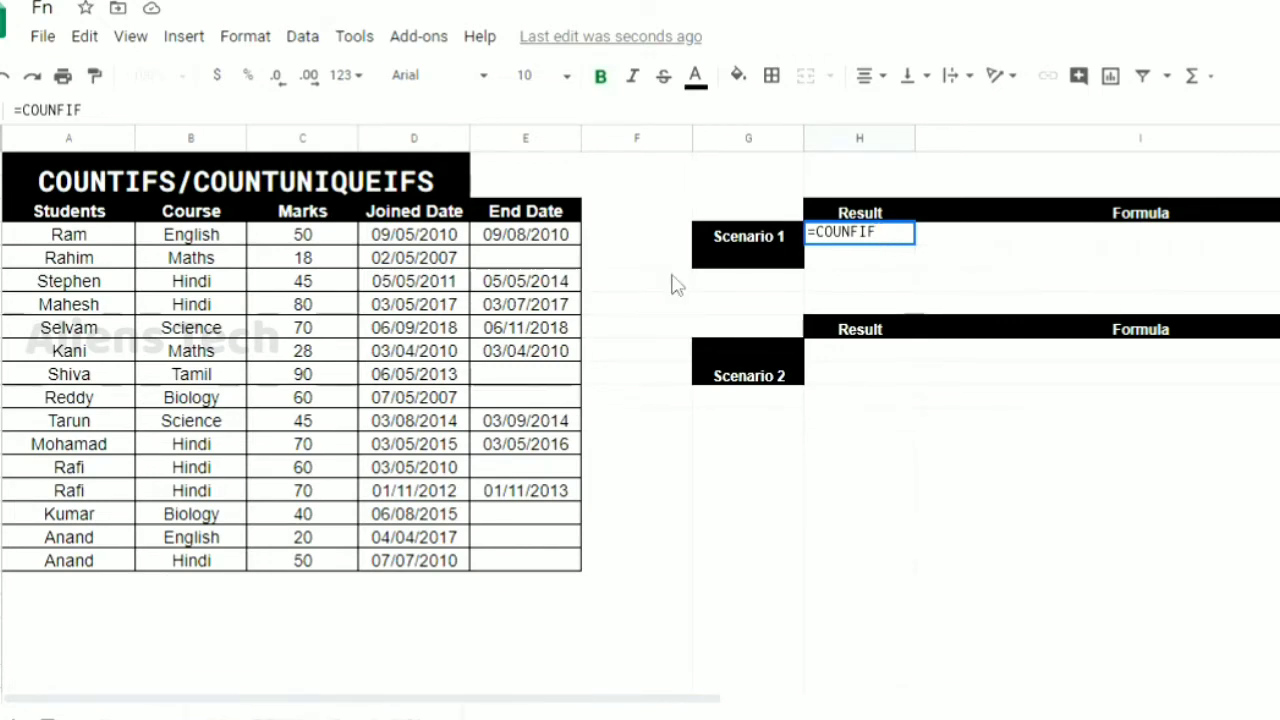
type("(")
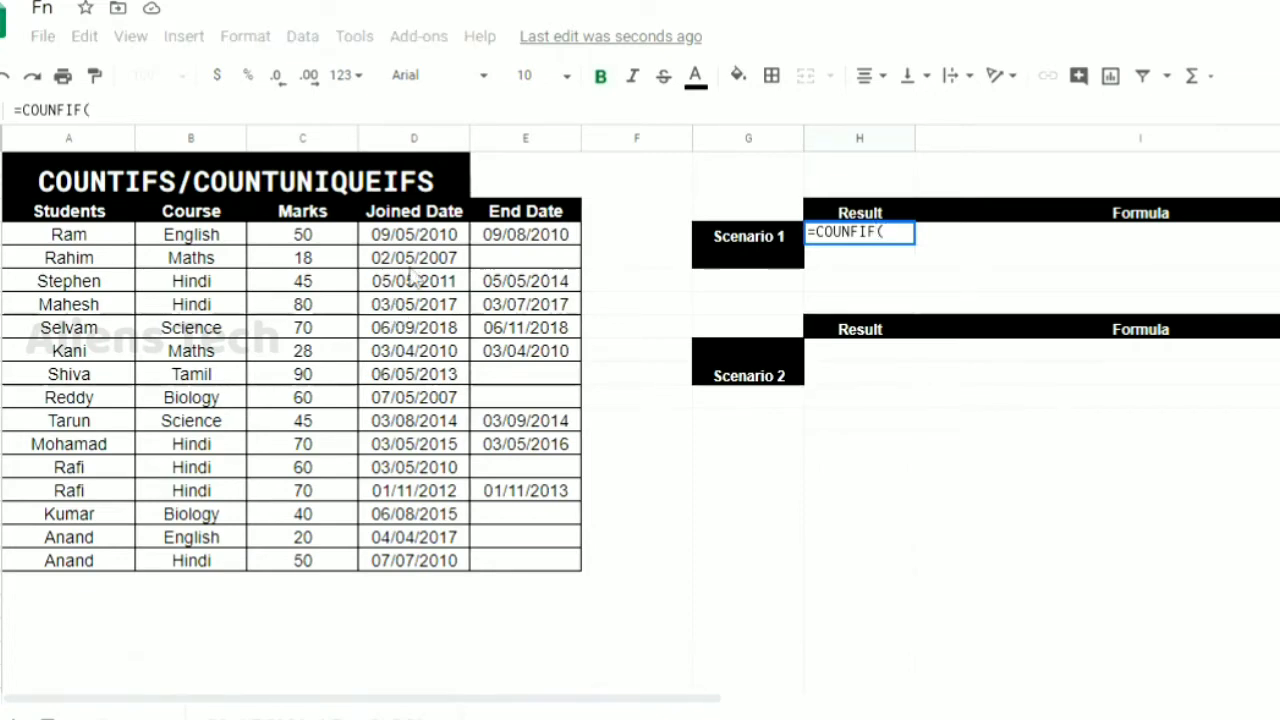
left_click(320, 236, "shift")
left_click(337, 563, "shift")
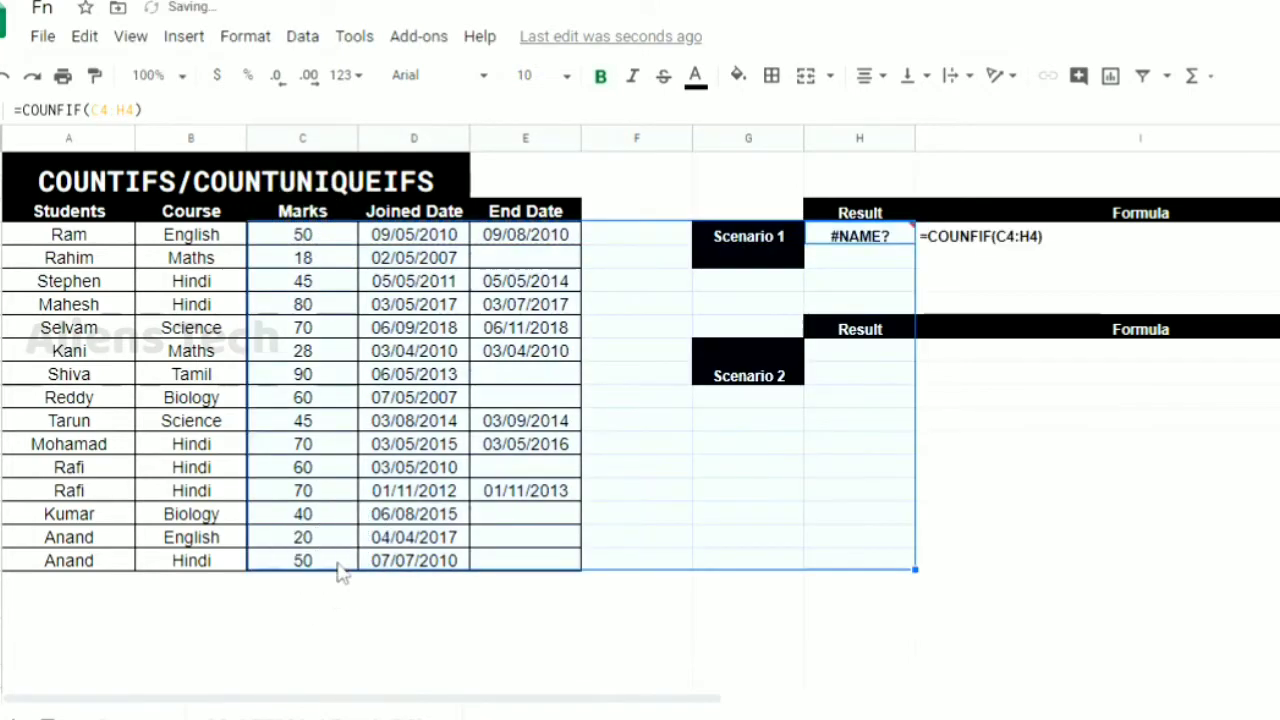
left_click(337, 563, "shift")
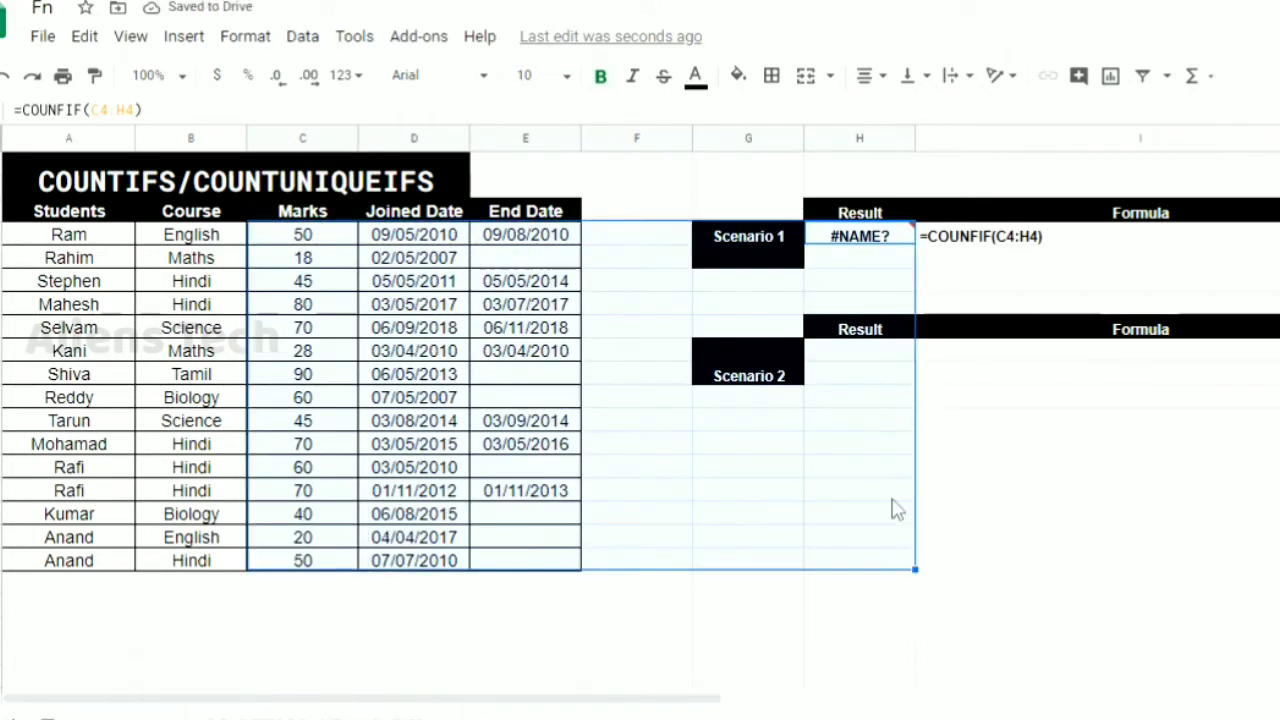
left_click(337, 238)
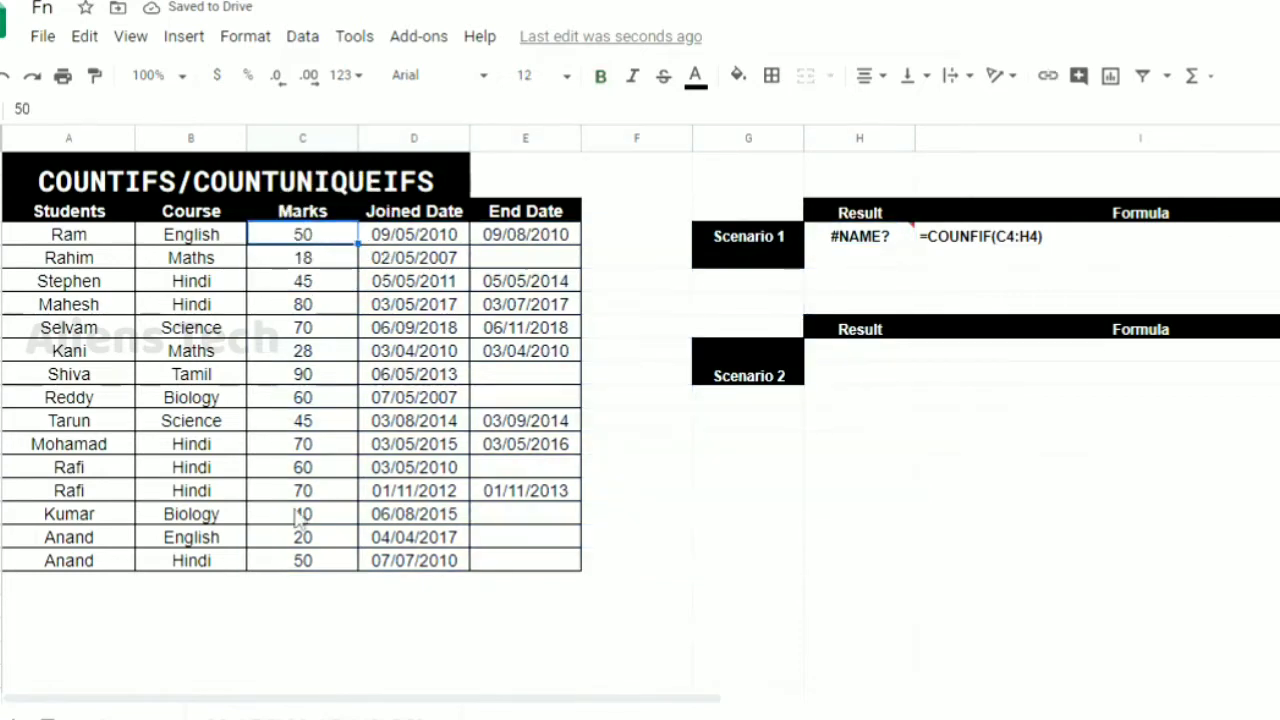
left_click(303, 563, "shift")
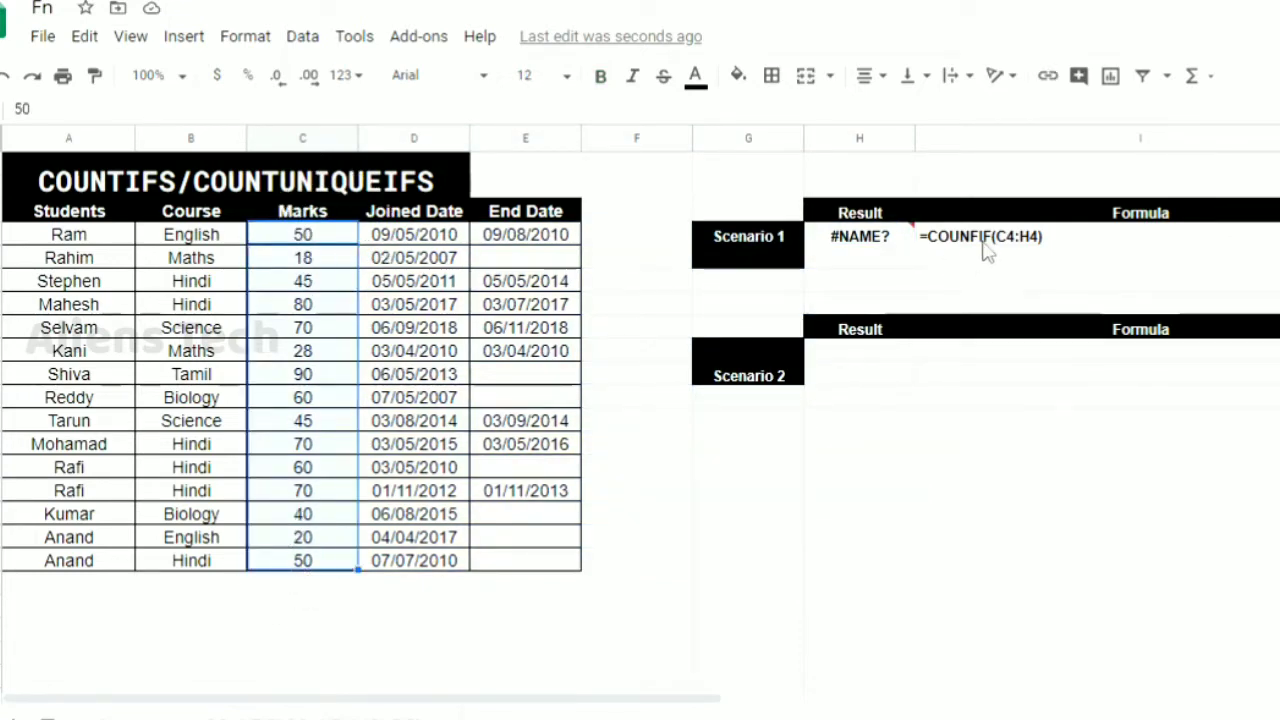
Extend the Scenario 1 formula in H4 with the criterion ">50" for its first range
left_click(880, 248)
double_click(880, 248)
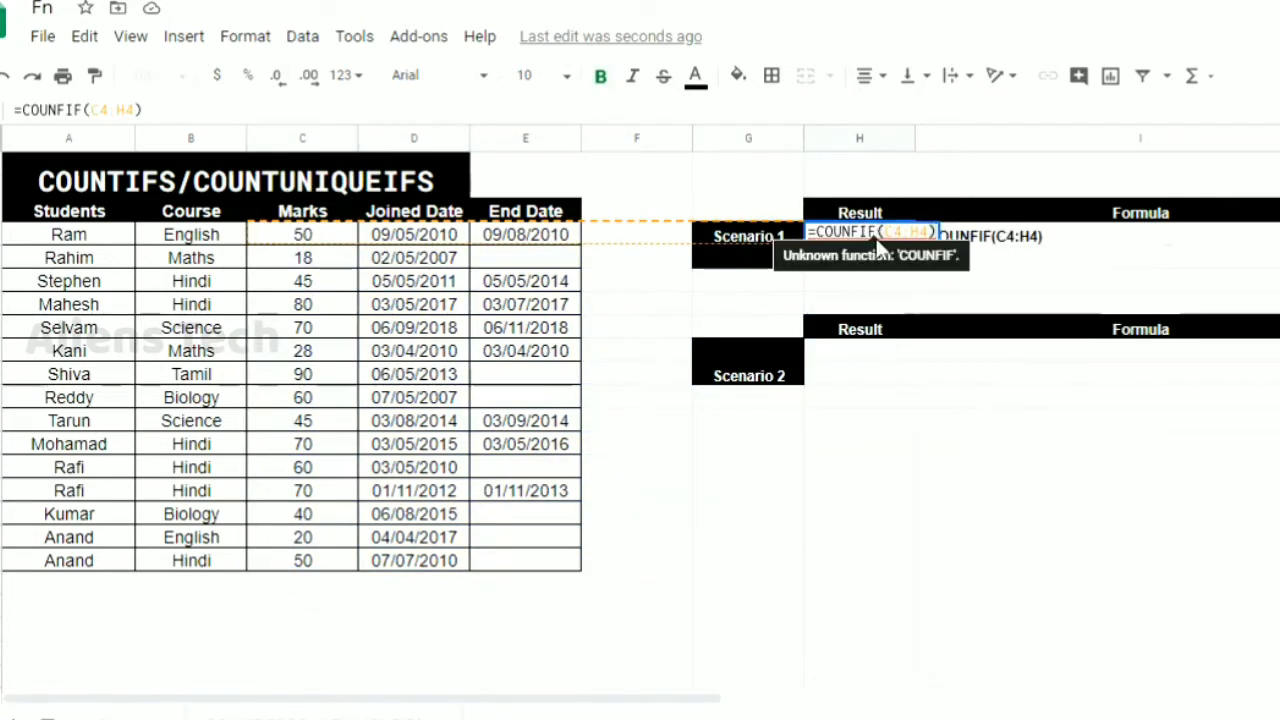
type(", ")
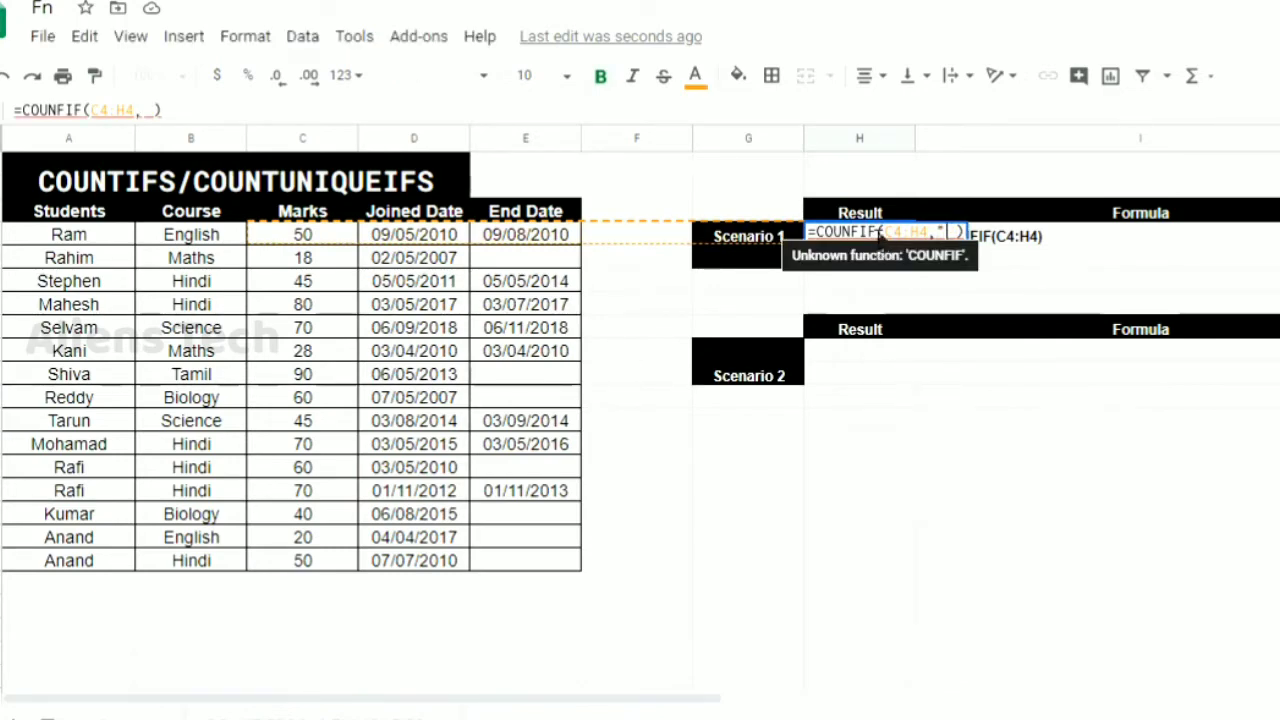
type("\"")
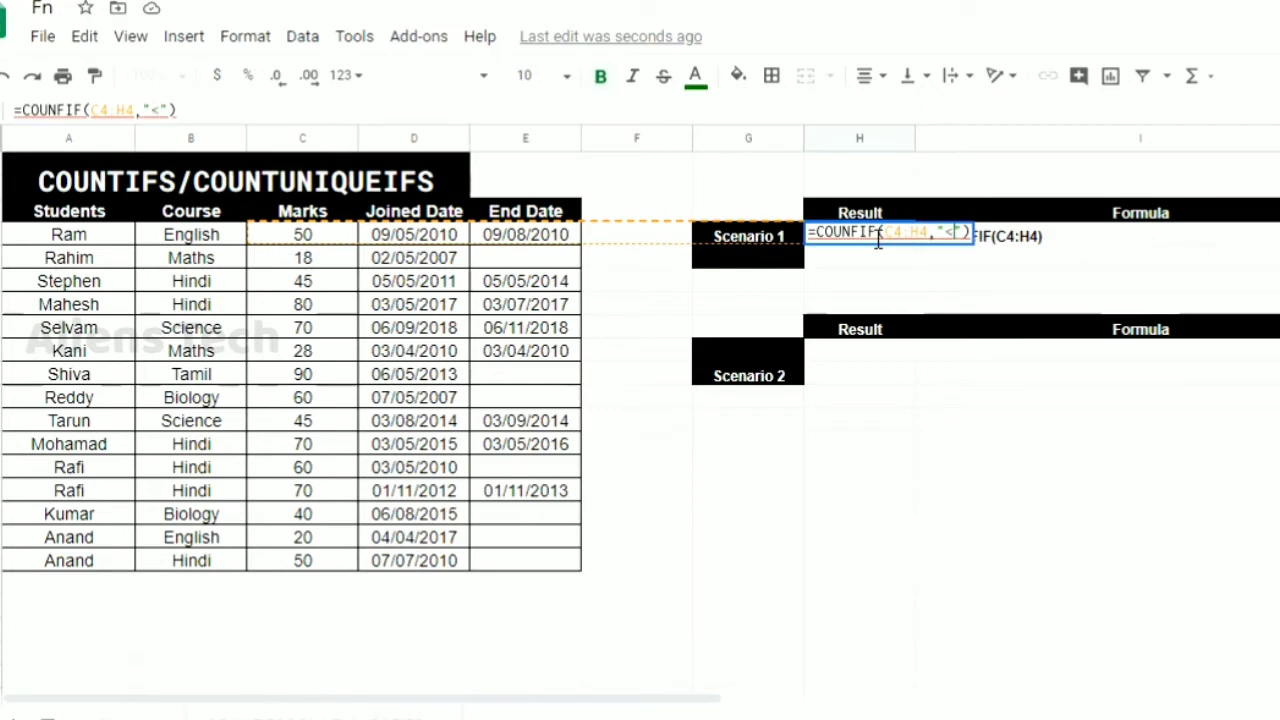
type(">")
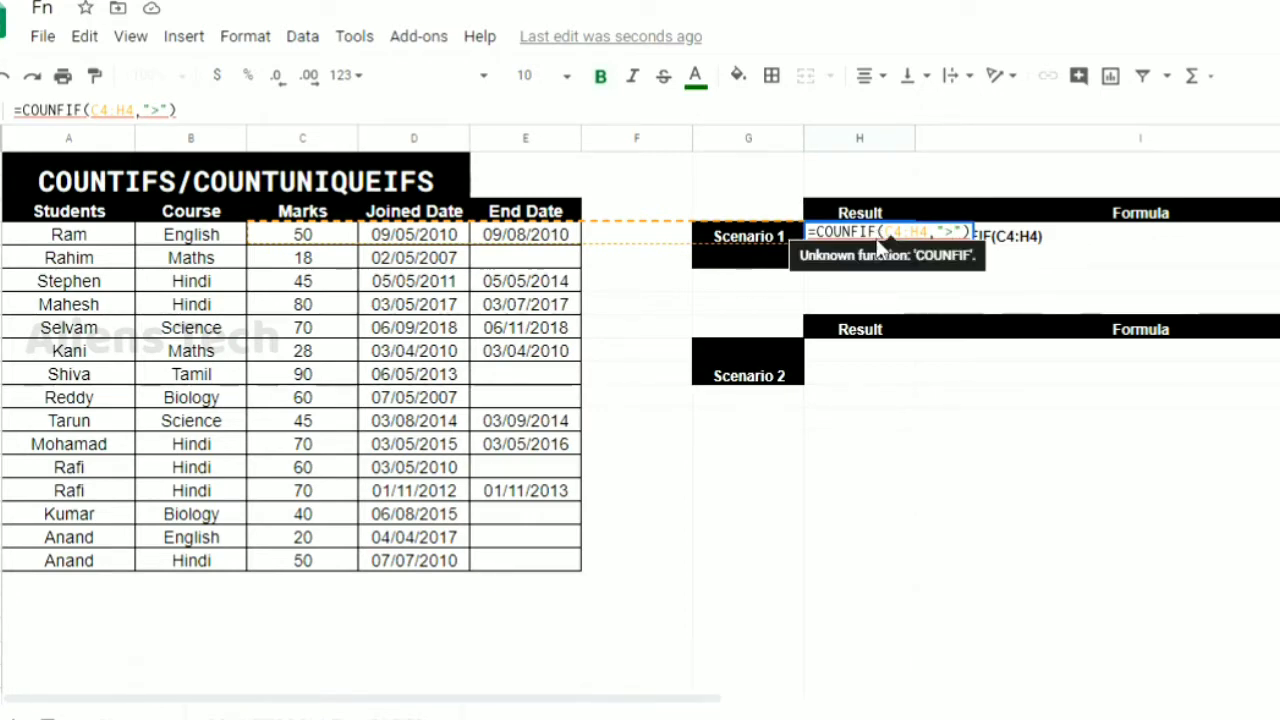
type("50")
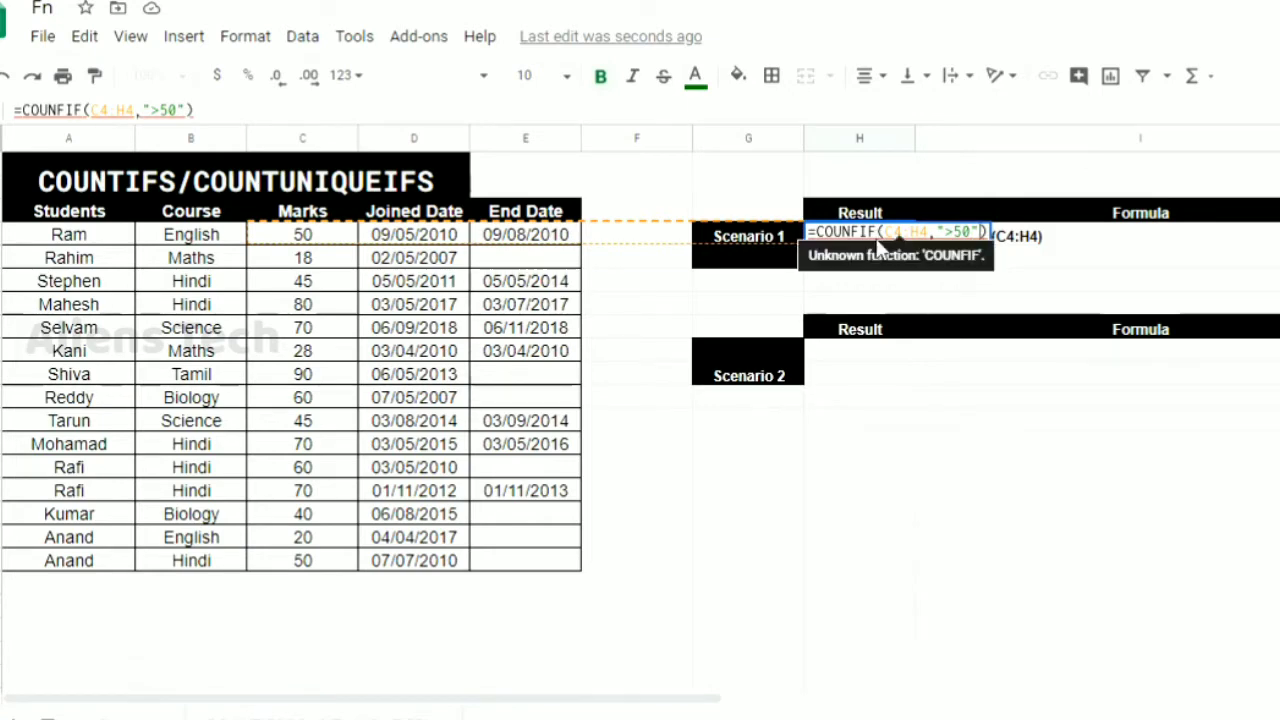
Add the joined dates D4:D18 with the criterion ">01/01/2010" as the second condition of the H4 formula
type(",")
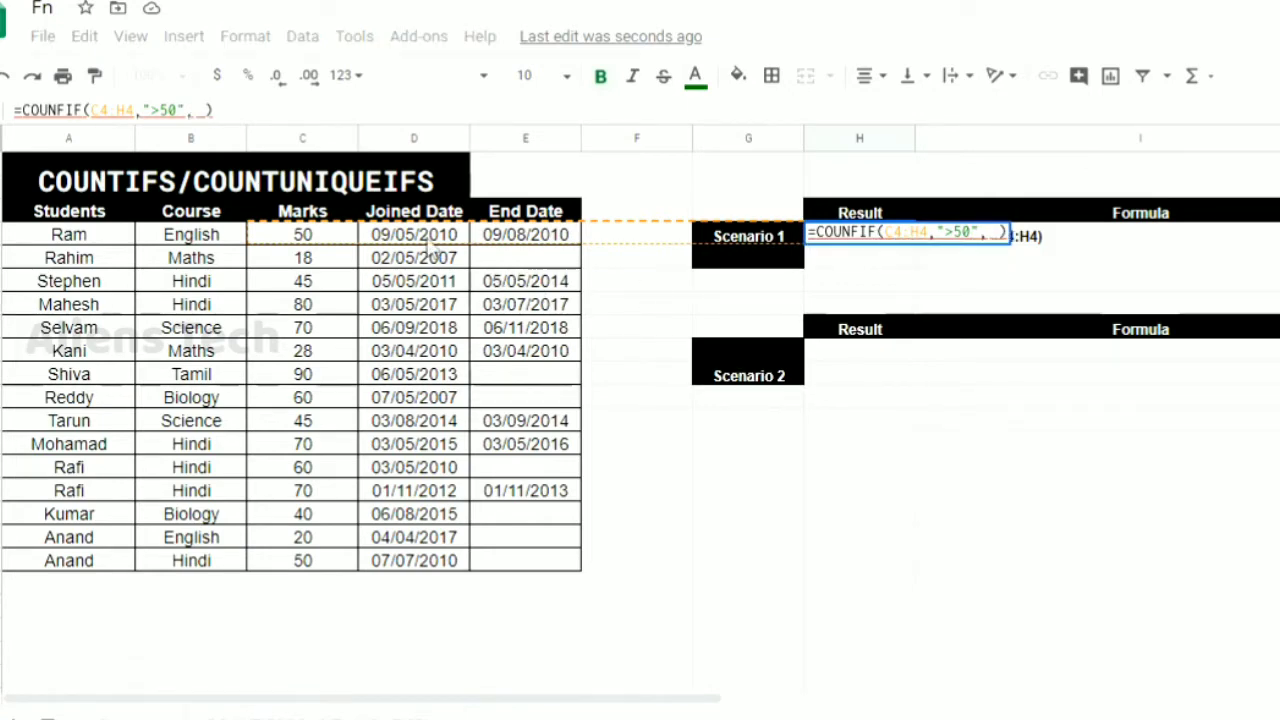
left_click(426, 240)
left_click(448, 563, "shift")
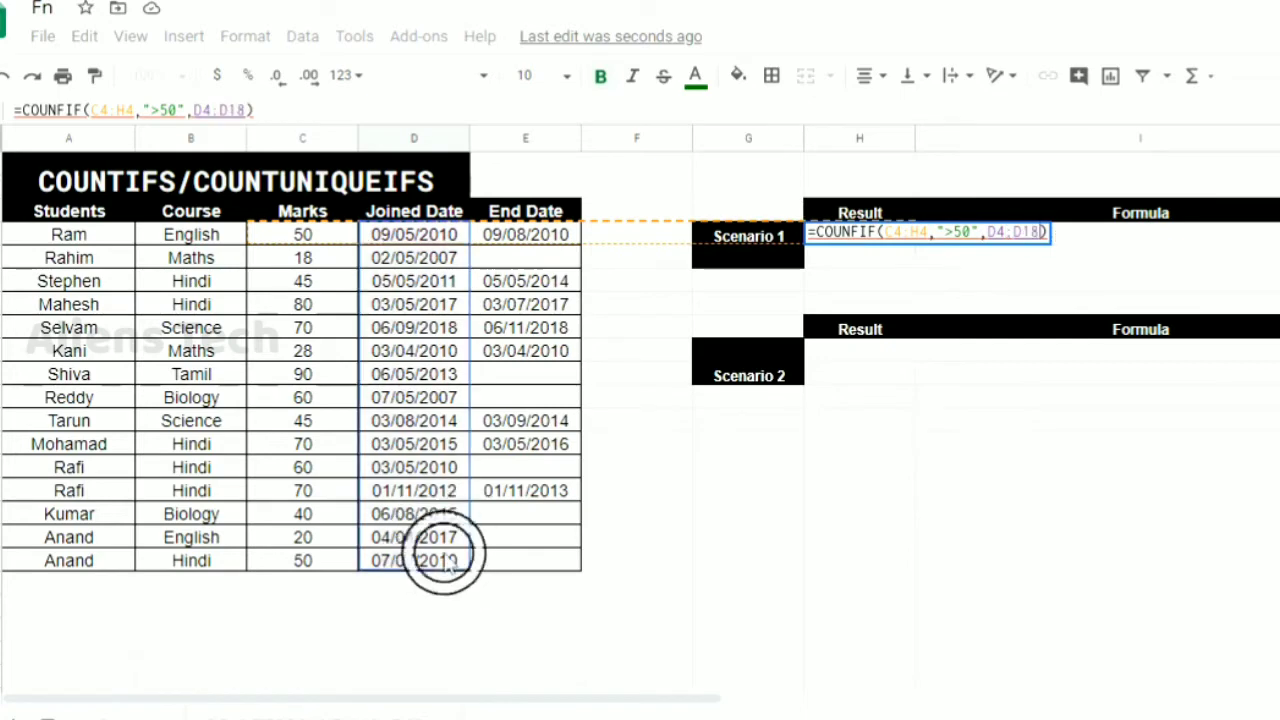
type(",\">50\",D4:D18,\"")
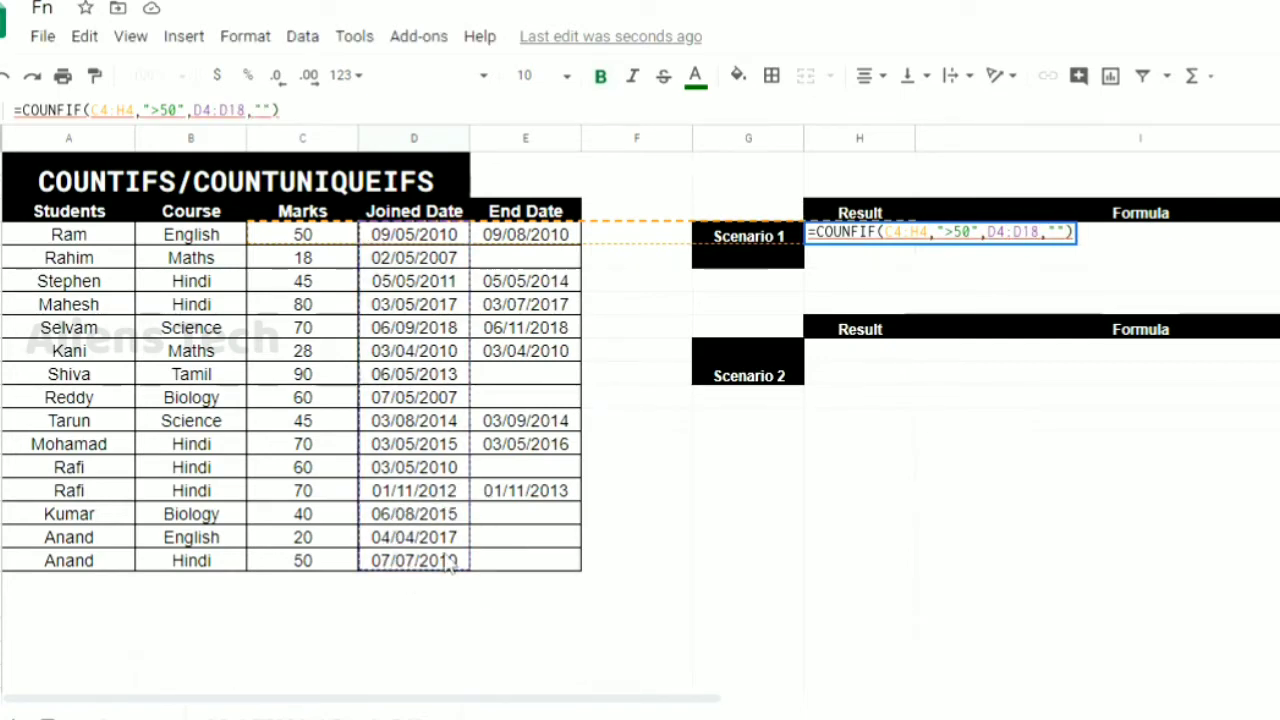
type(">01")
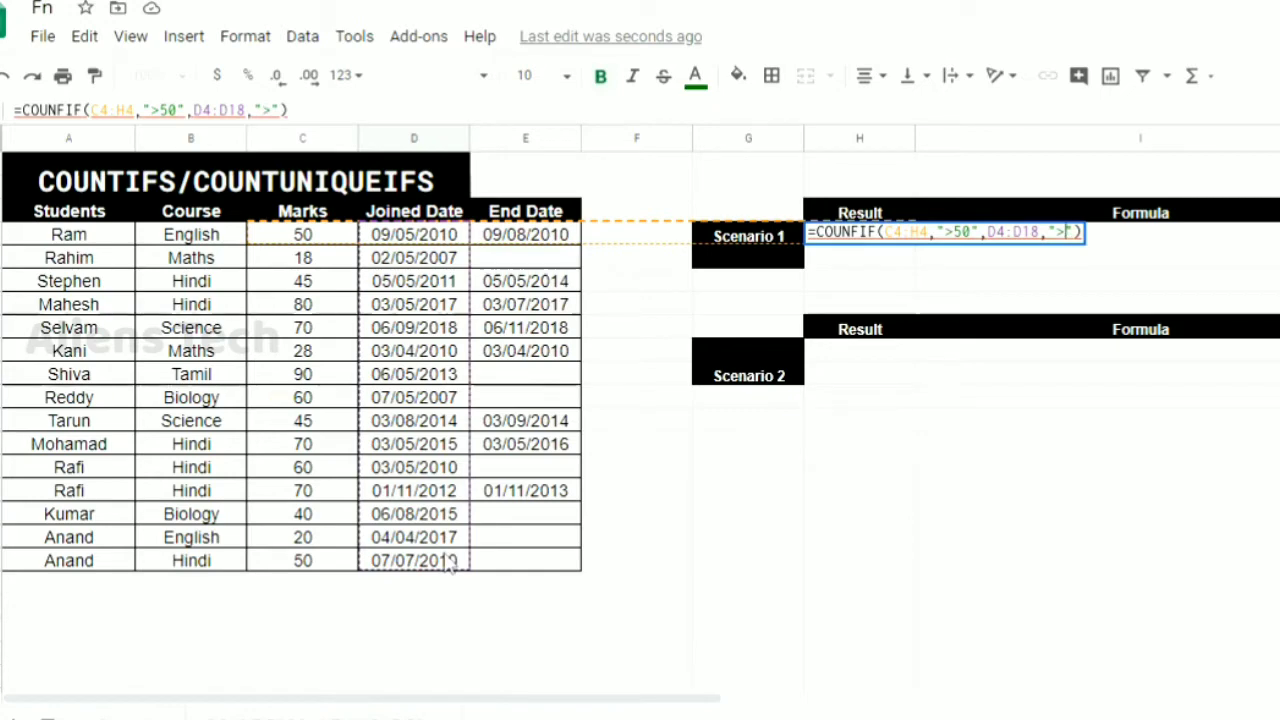
type("/")
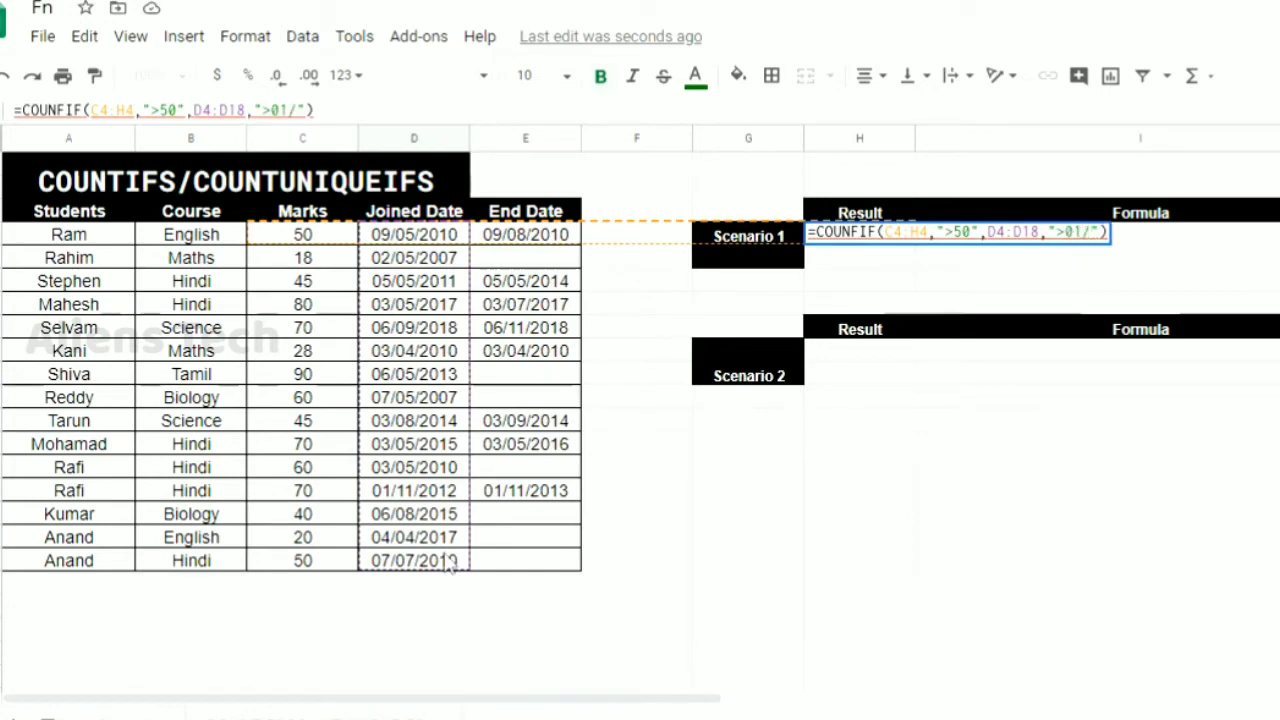
type("0")
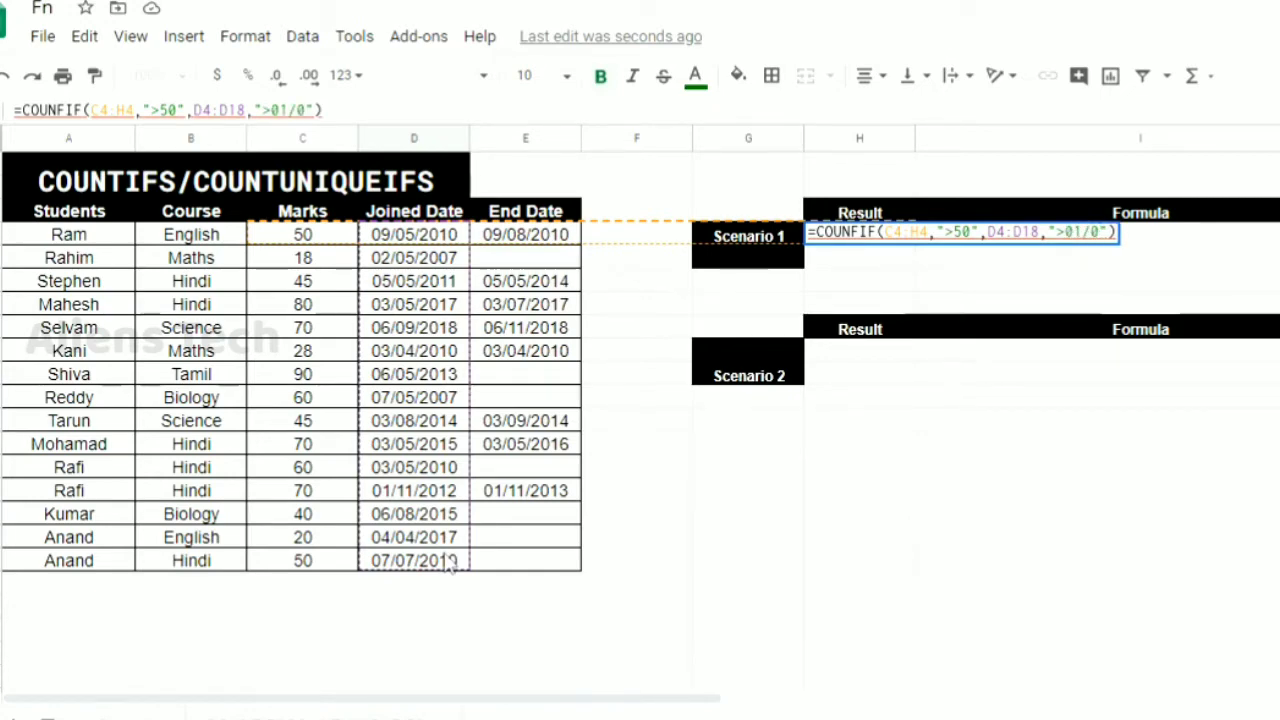
type("1/2010")
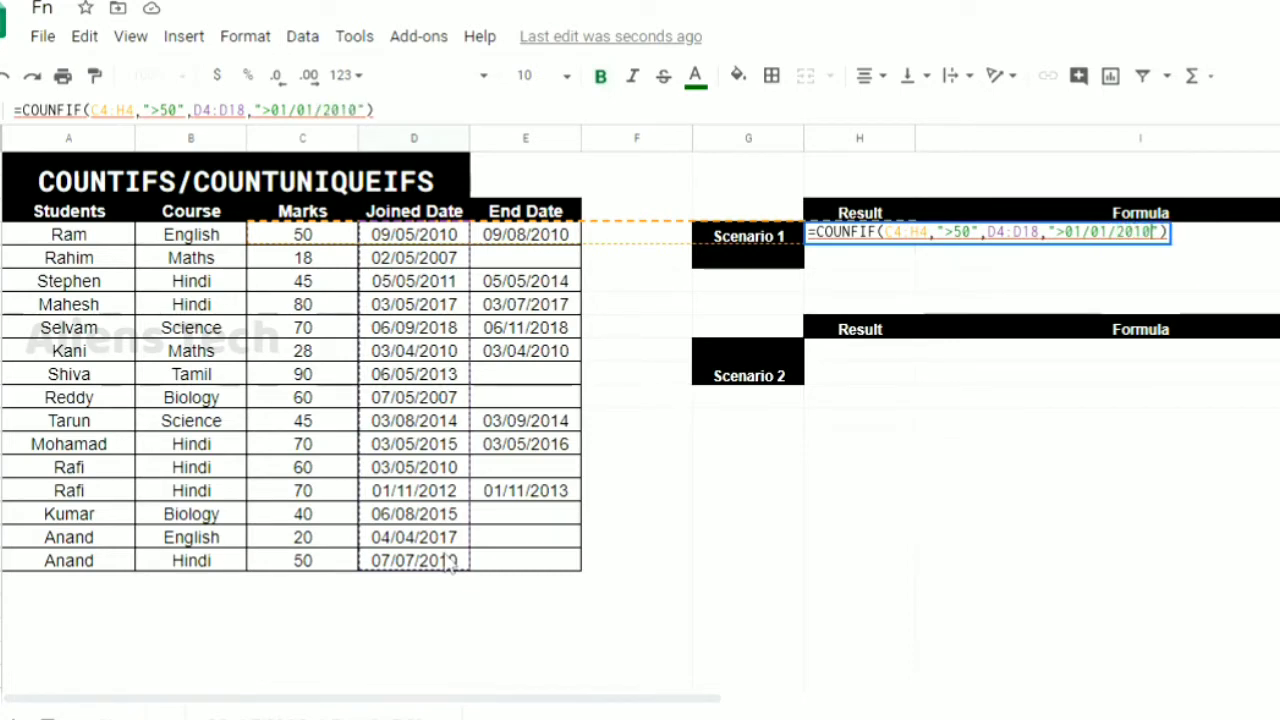
key("Return")
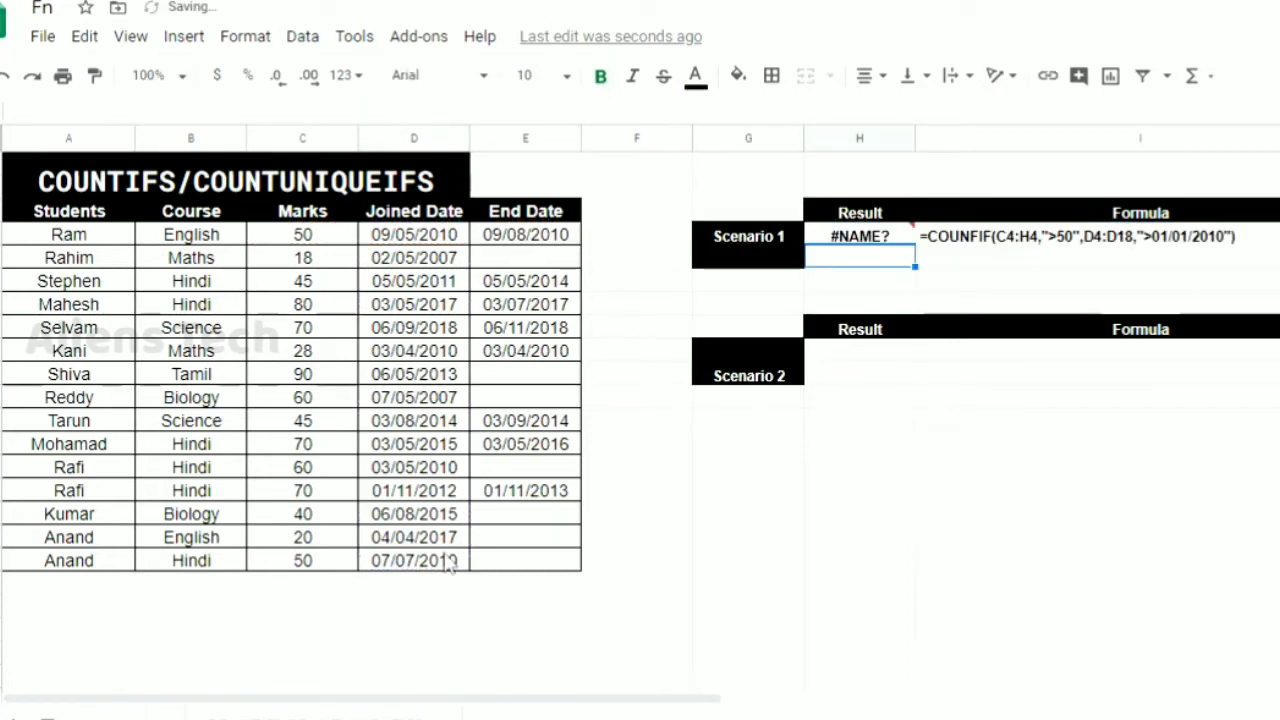
Correct the function name in the H4 formula to COUNTIFS
key("Up")
key("F2")
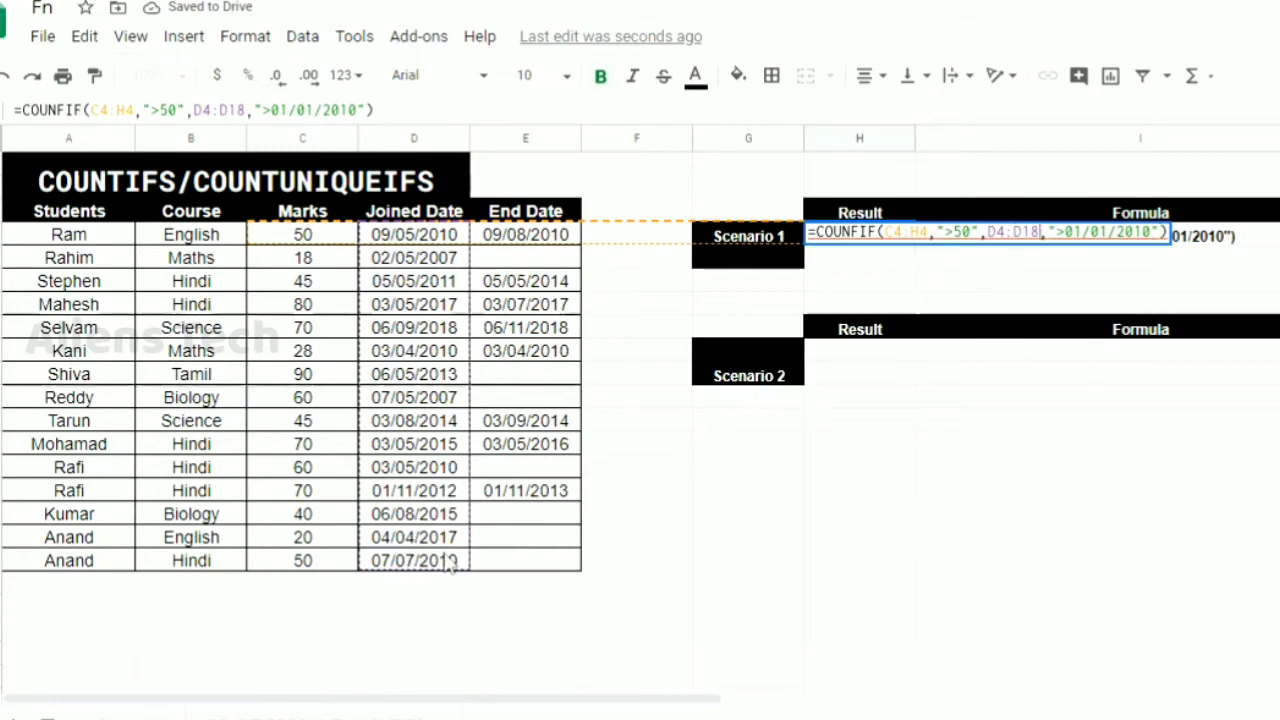
key("Left")
key("Left")
key("Left")
key("Left")
key("Left")
key("Left")
key("Left")
key("Left")
key("Left")
key("Left")
key("Left")
key("Left")
key("Left")
key("Left")
key("Left")
key("Left")
key("Left")
key("Left")
key("Left")
key("Left")
key("shift+Right")
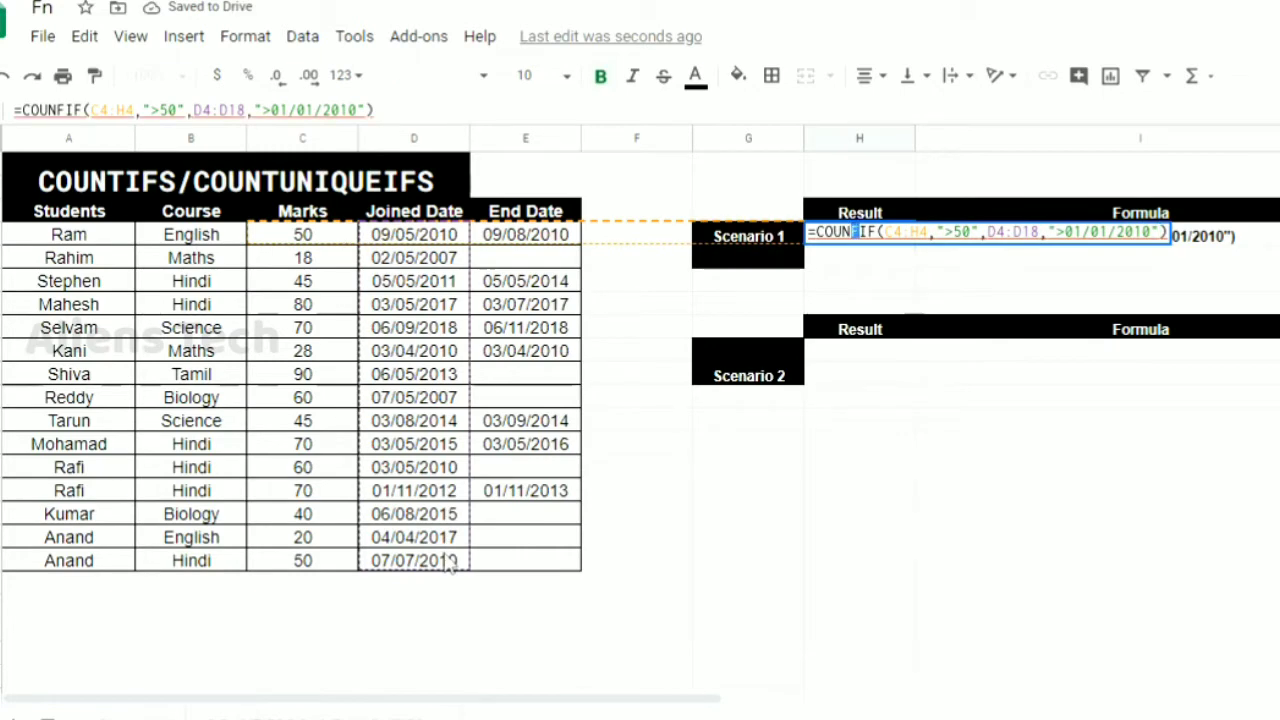
type("T")
key("Right")
key("Right")
type("S")
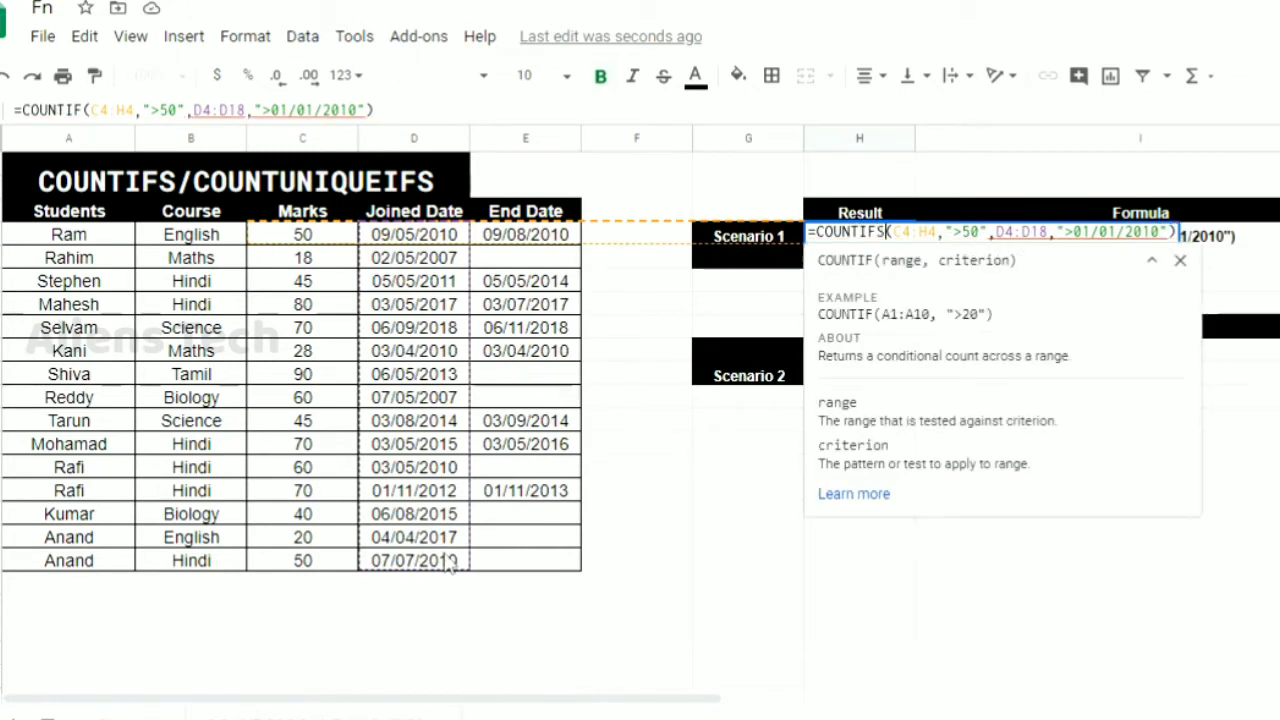
key("Right")
key("Return")
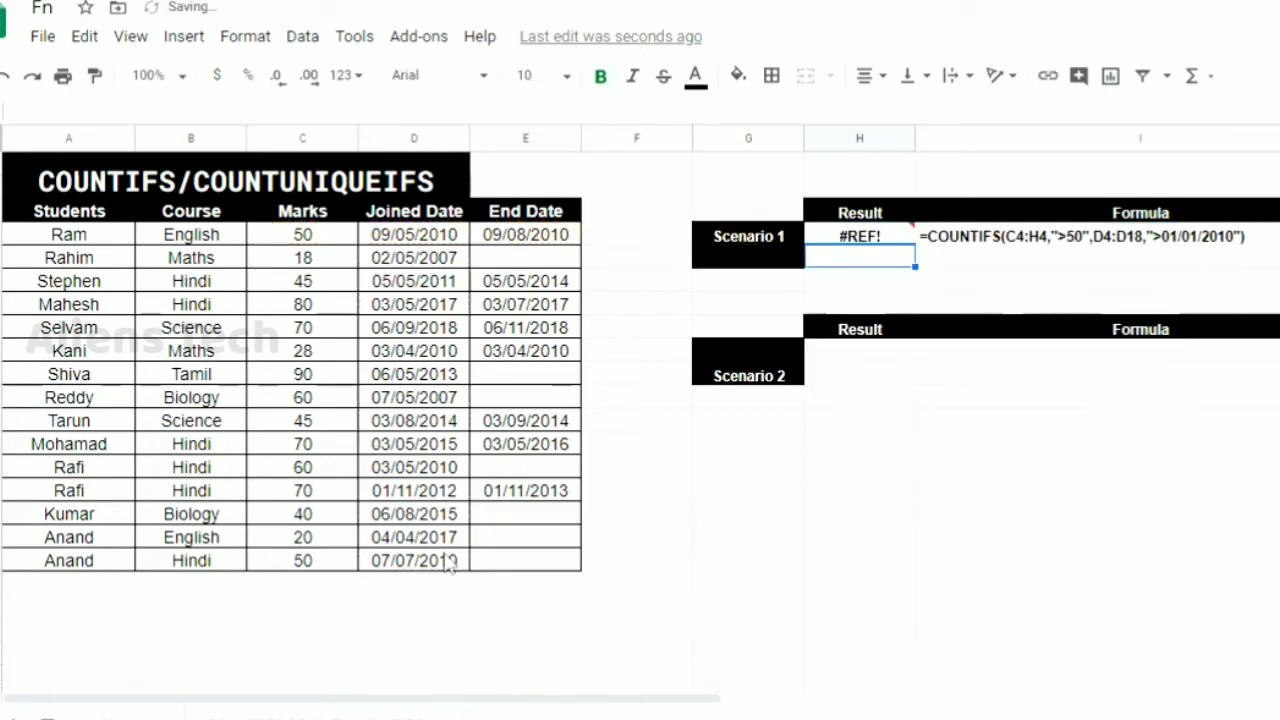
Change the first criteria range of the COUNTIFS formula in H4 to C4:C18
key("Up")
key("F2")
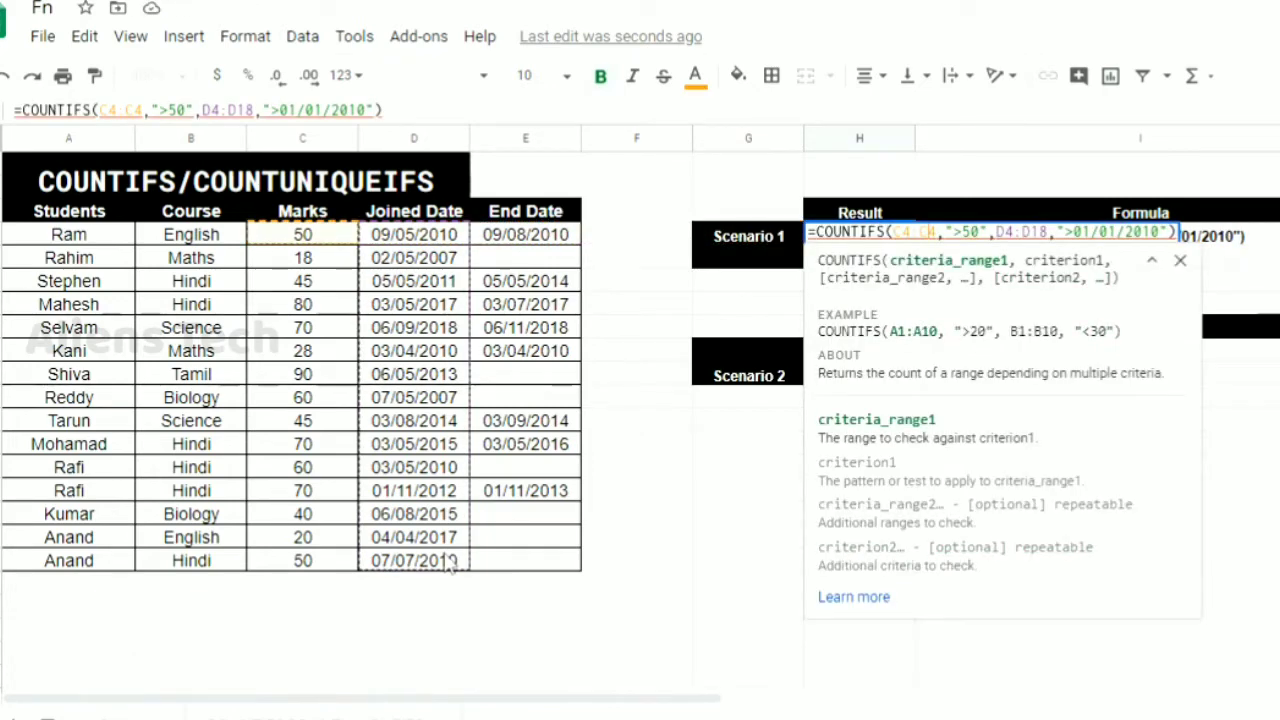
type("18")
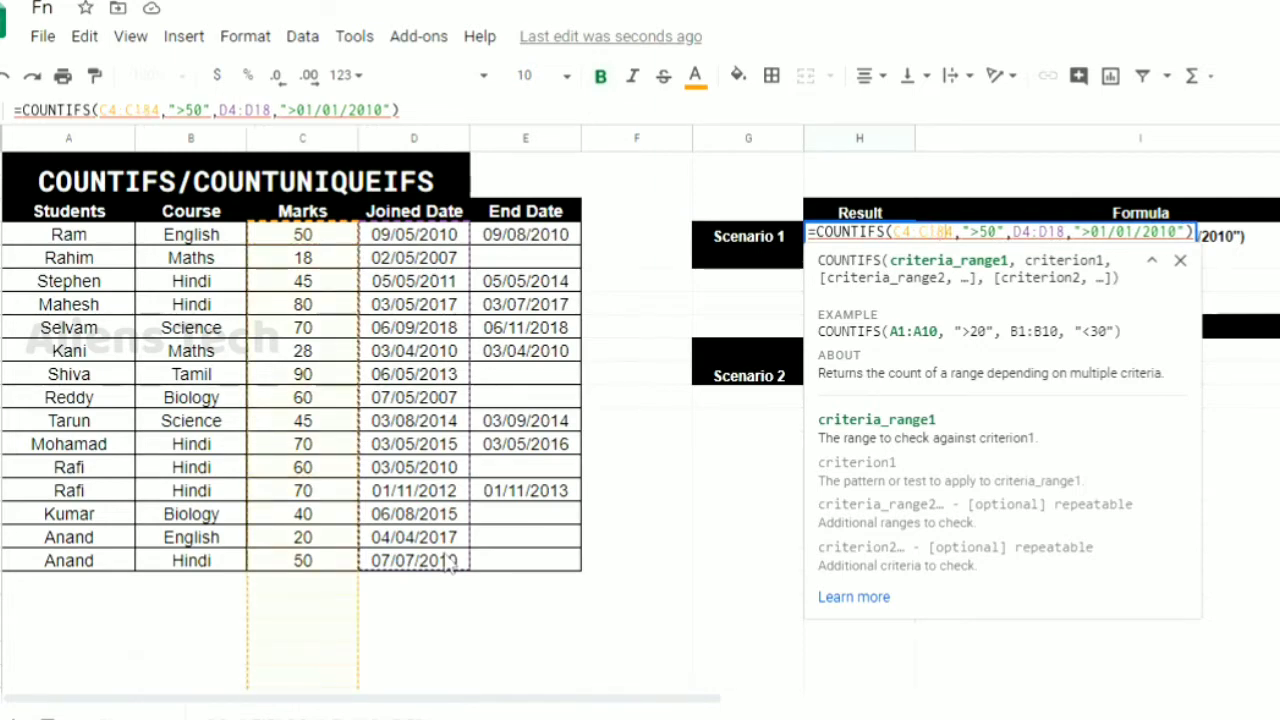
key("BackSpace")
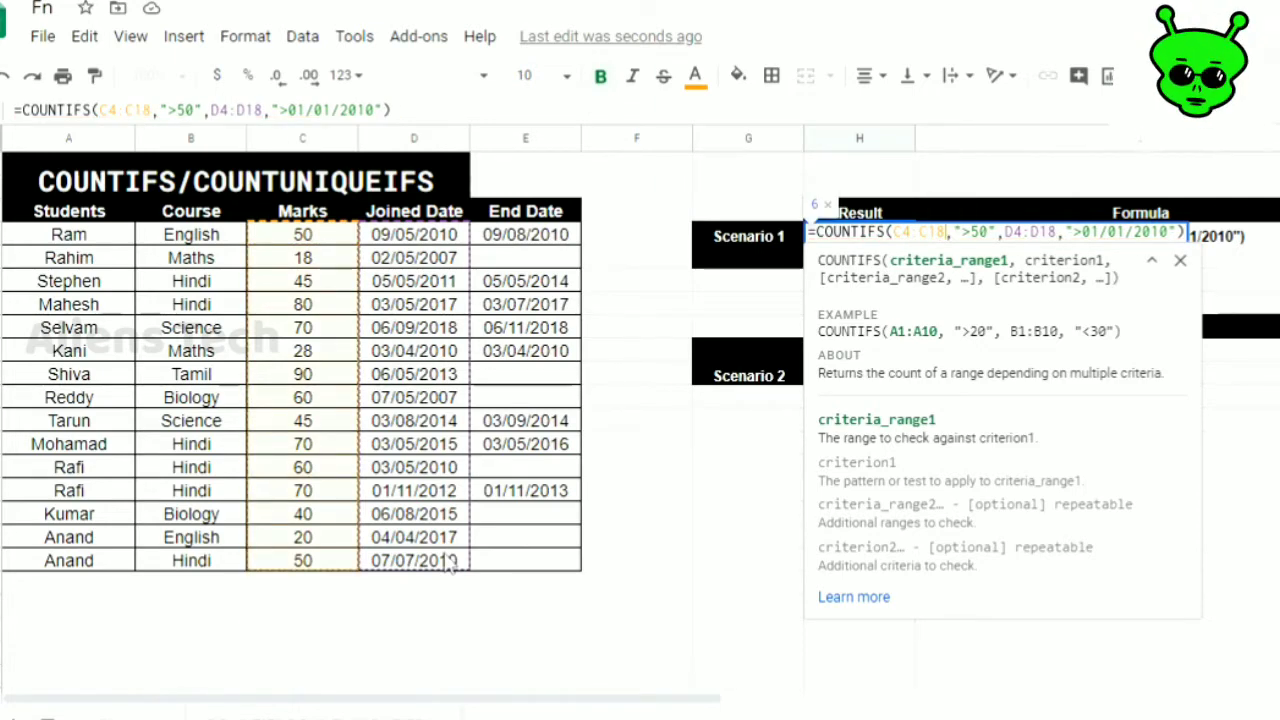
key("Return")
key("Up")
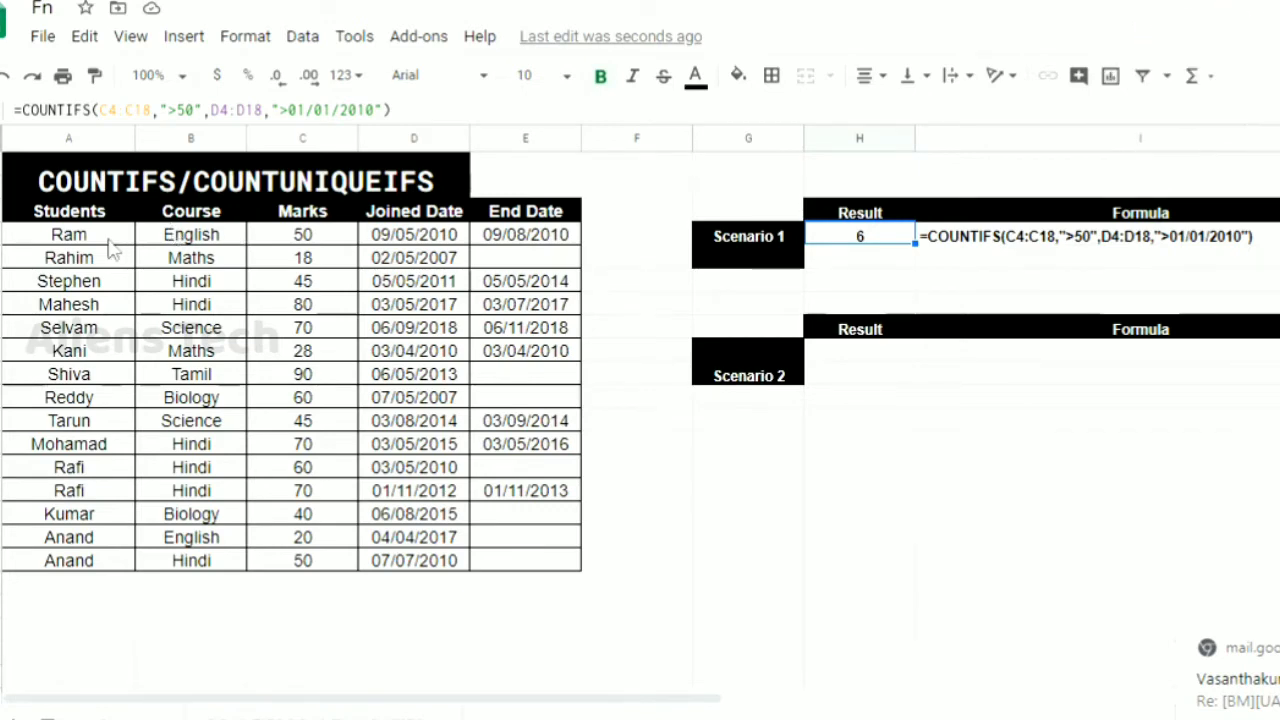
Fill all cells with marks above 50 in the Marks column with the light cyan custom color
left_click(303, 237)
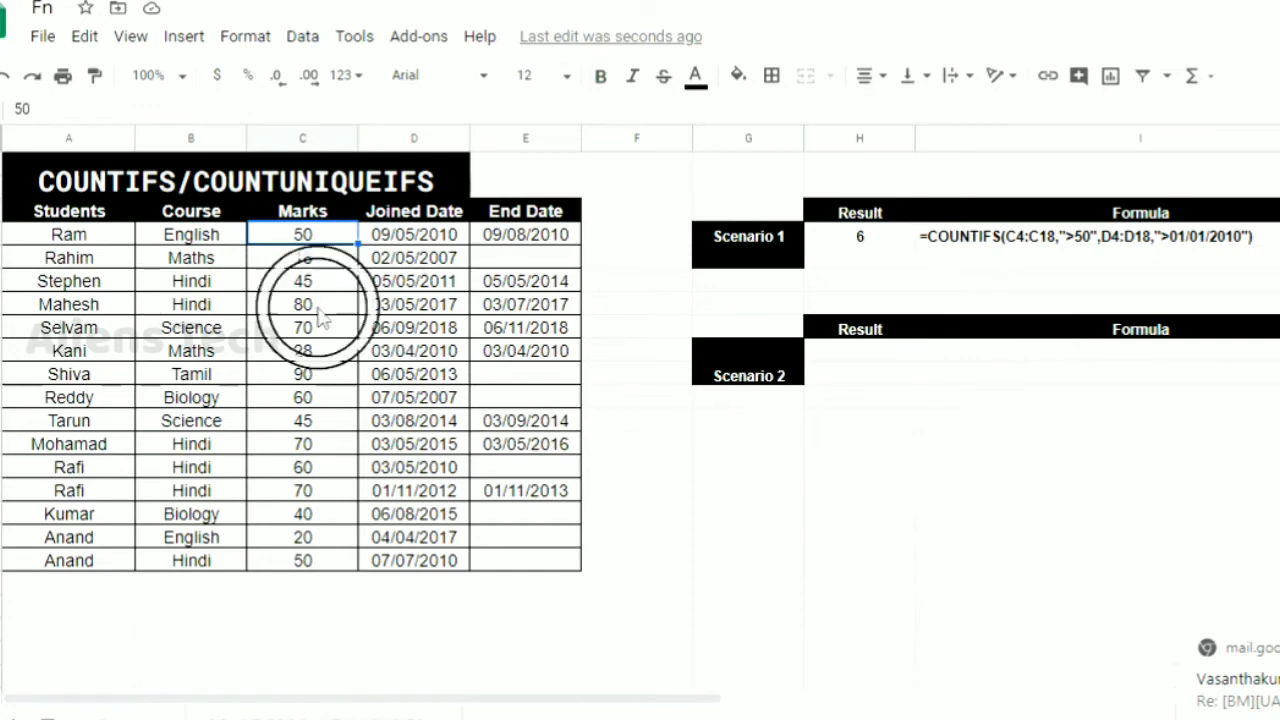
left_click_drag(320, 318, 315, 425)
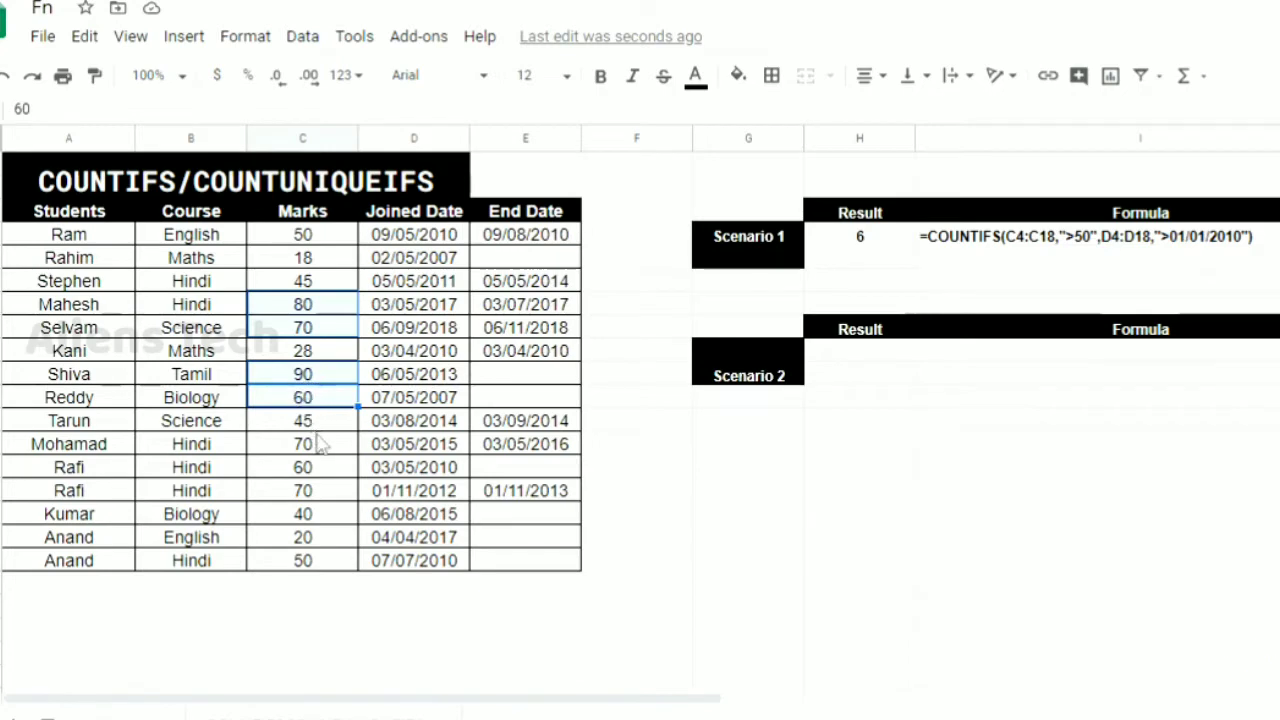
left_click(316, 447, "ctrl")
left_click(322, 492, "shift")
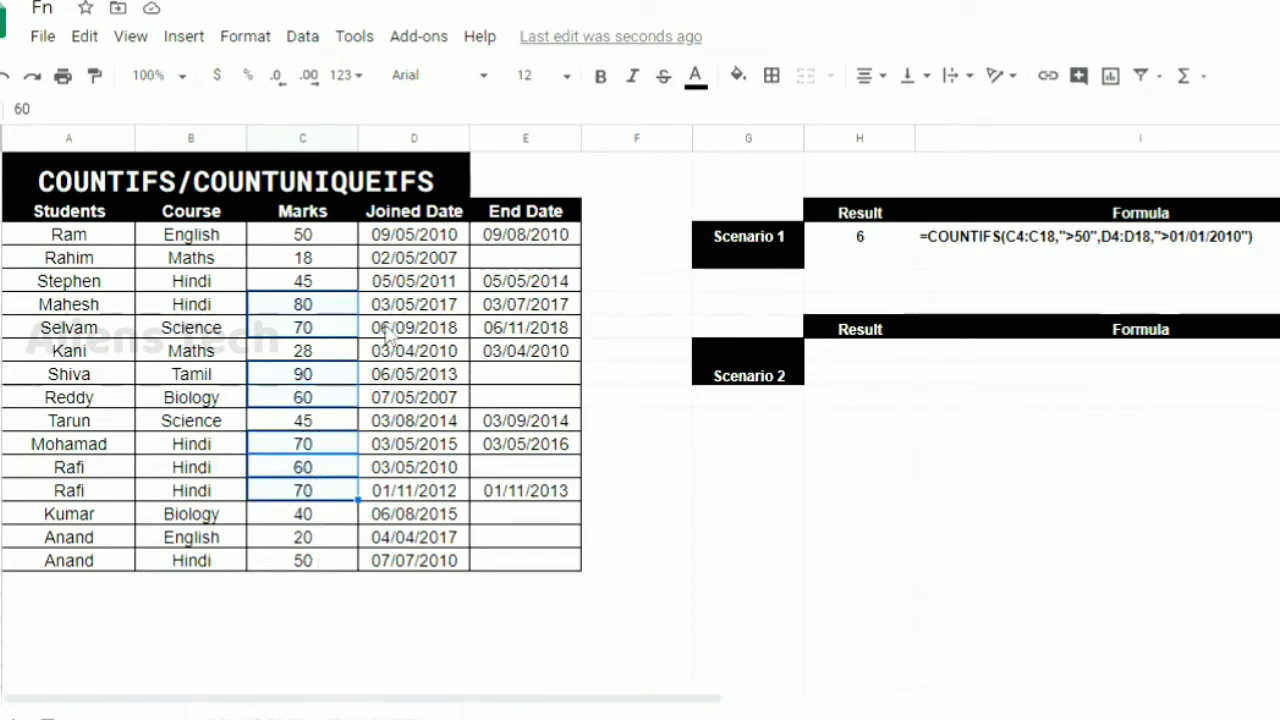
left_click(740, 76)
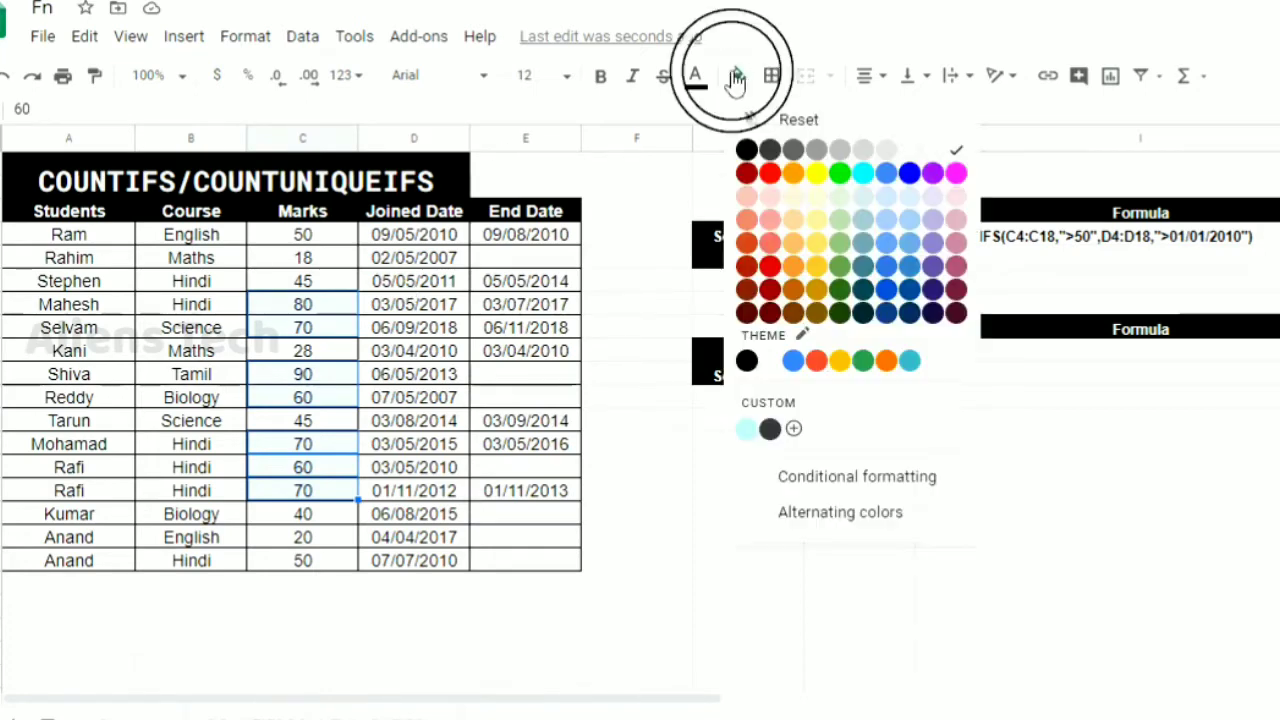
left_click(748, 432)
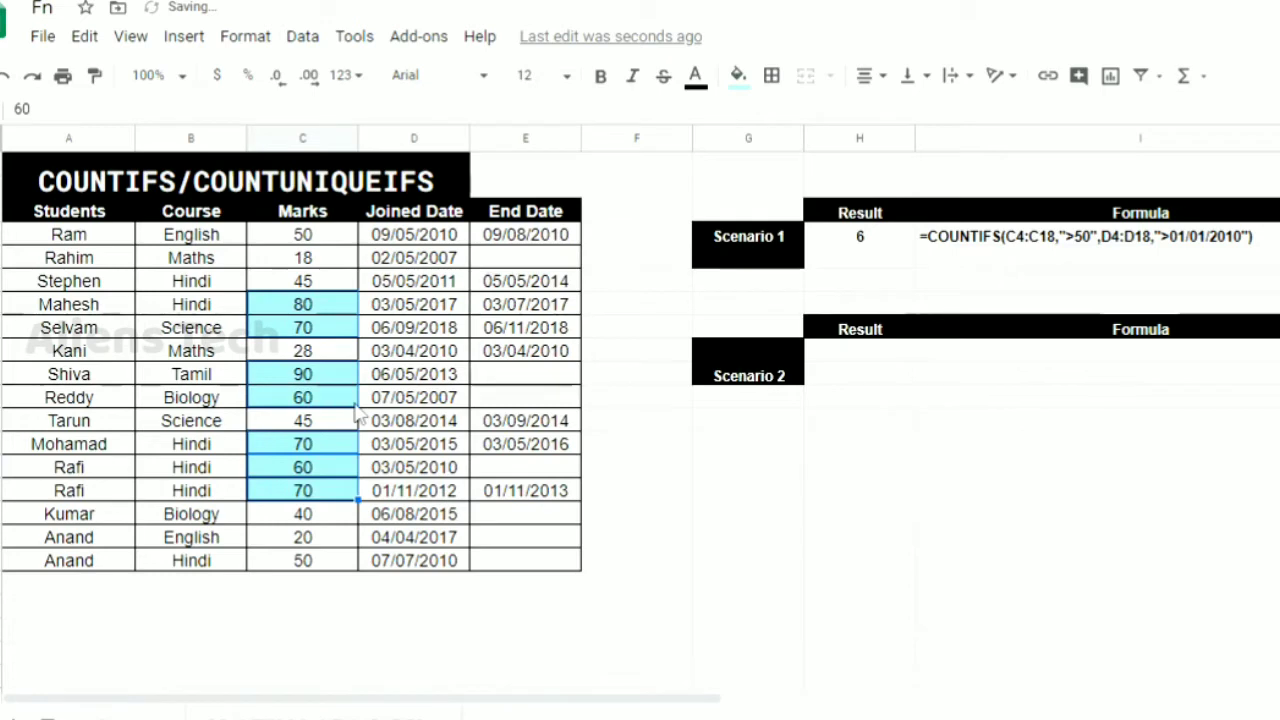
left_click(309, 585)
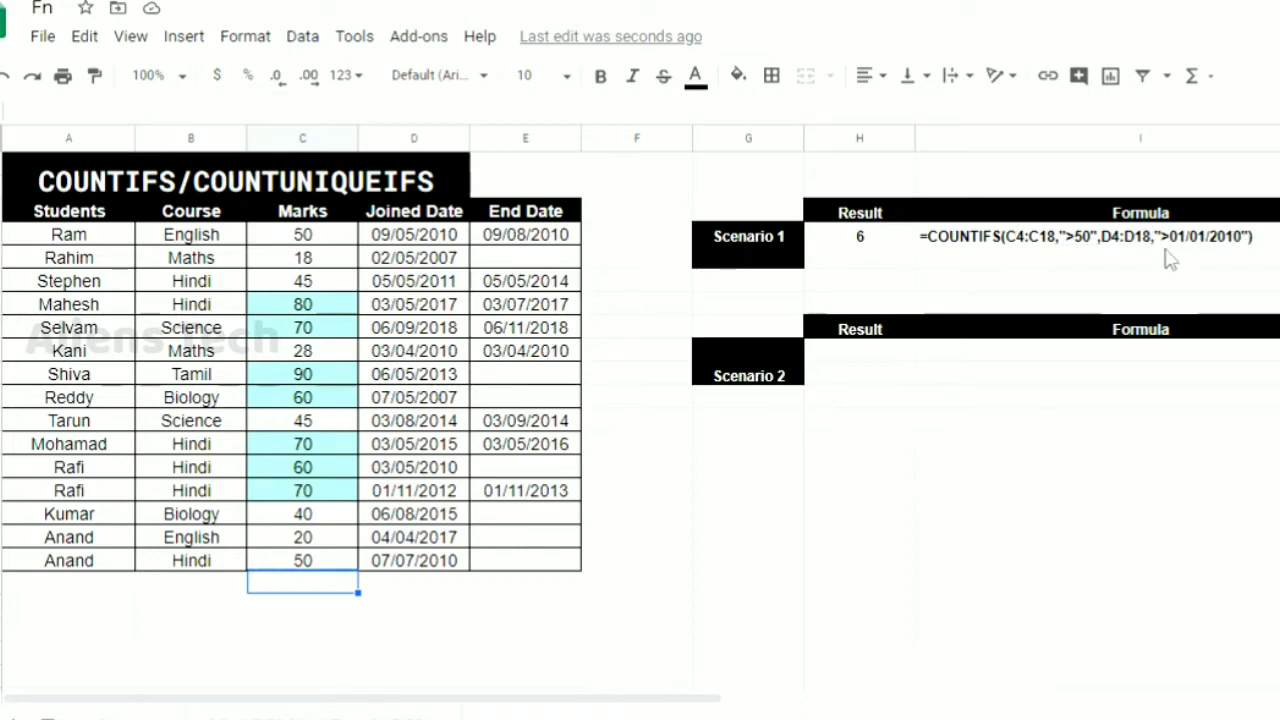
left_click(425, 302)
left_click(435, 330)
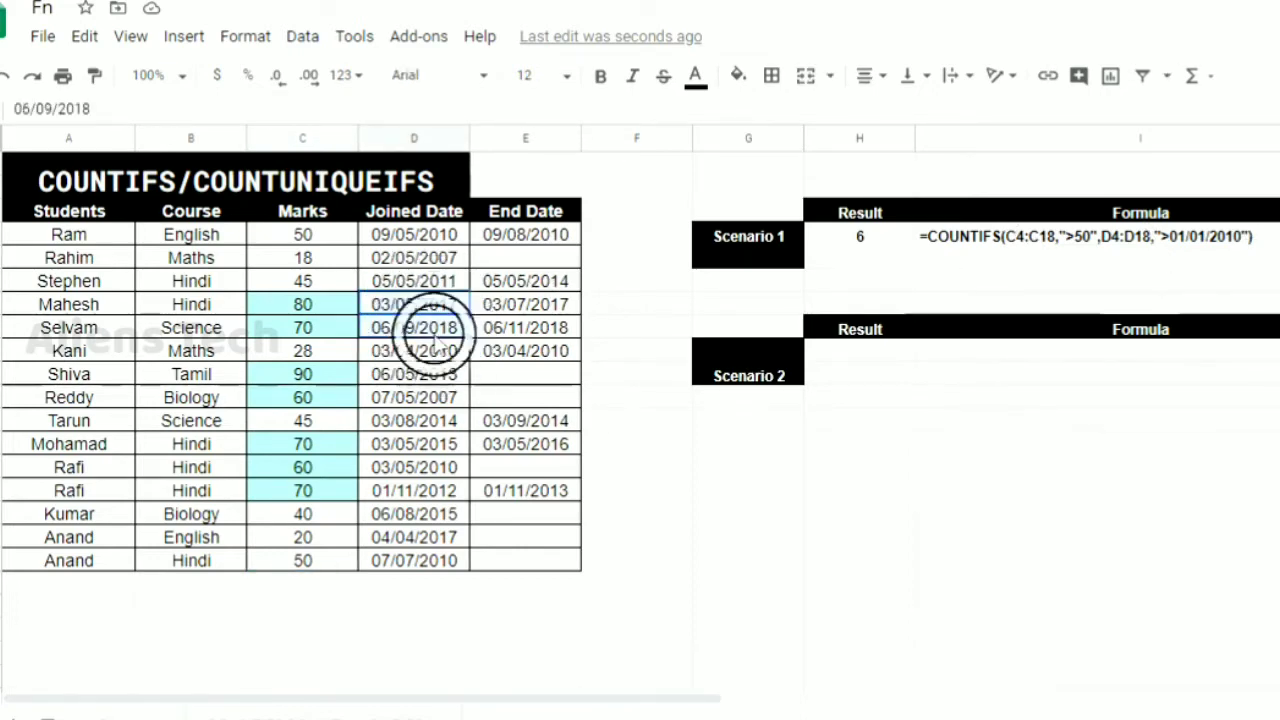
left_click(440, 400, "ctrl")
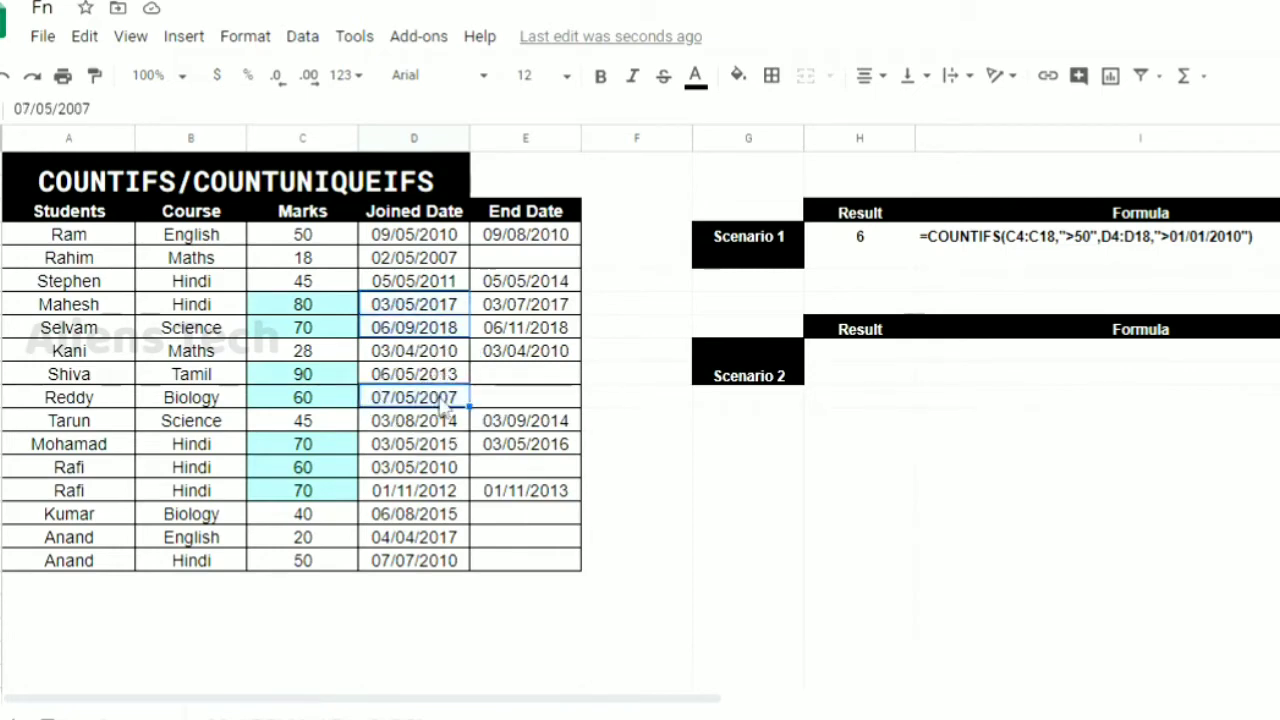
Fill the joined dates after 01/01/2010 of the students with highlighted marks with the light cyan custom color
left_click(442, 381)
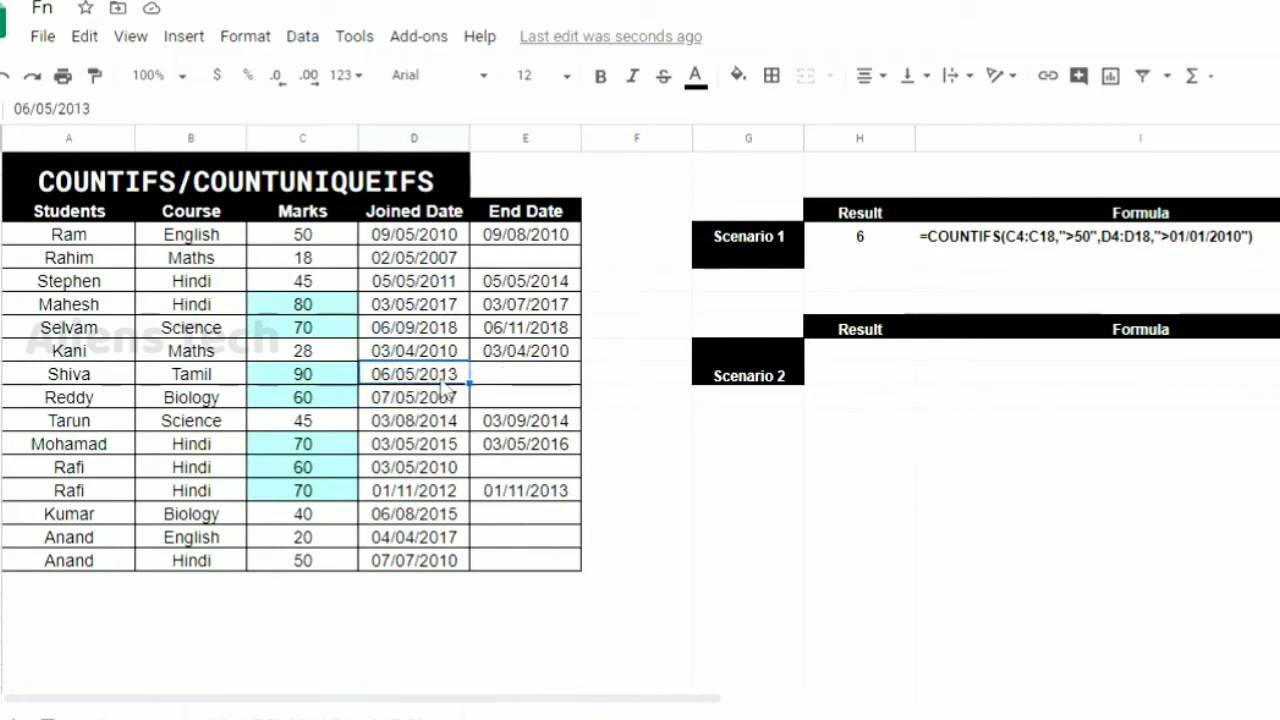
left_click(443, 470, "ctrl")
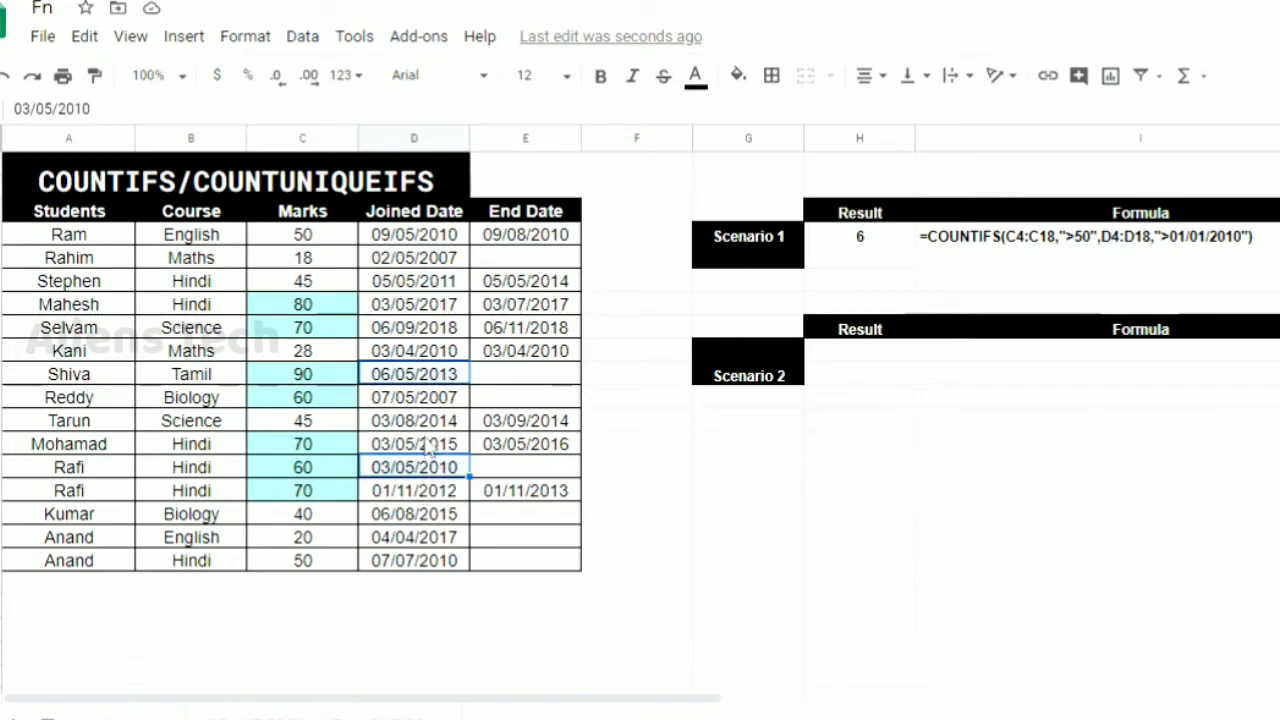
left_click(428, 448, "ctrl")
left_click(425, 490, "ctrl")
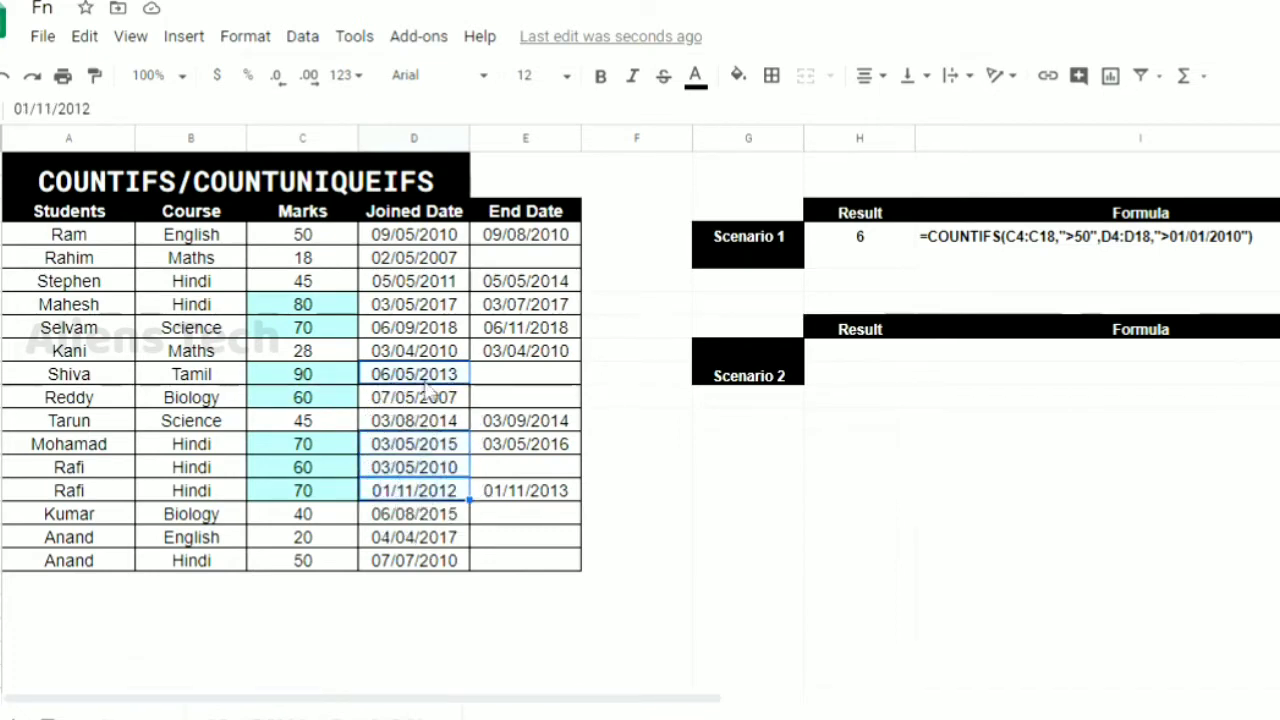
left_click(432, 304, "ctrl")
left_click(432, 328, "ctrl")
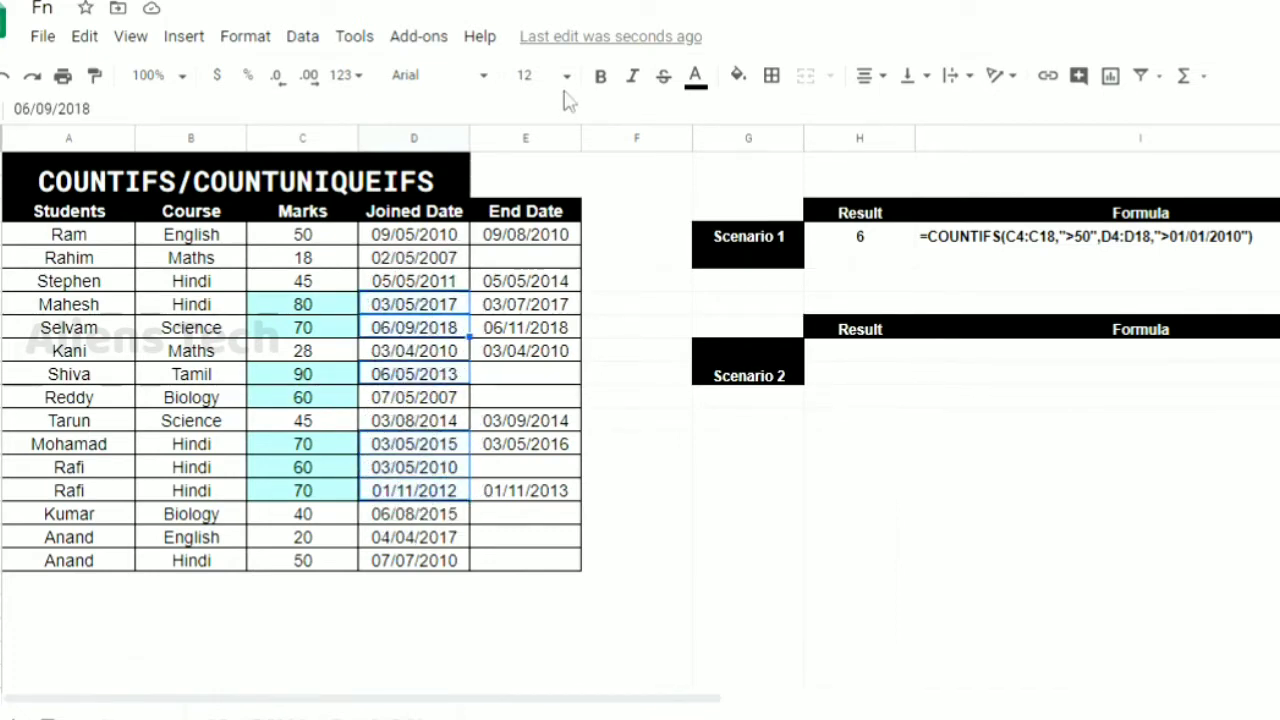
left_click(737, 75)
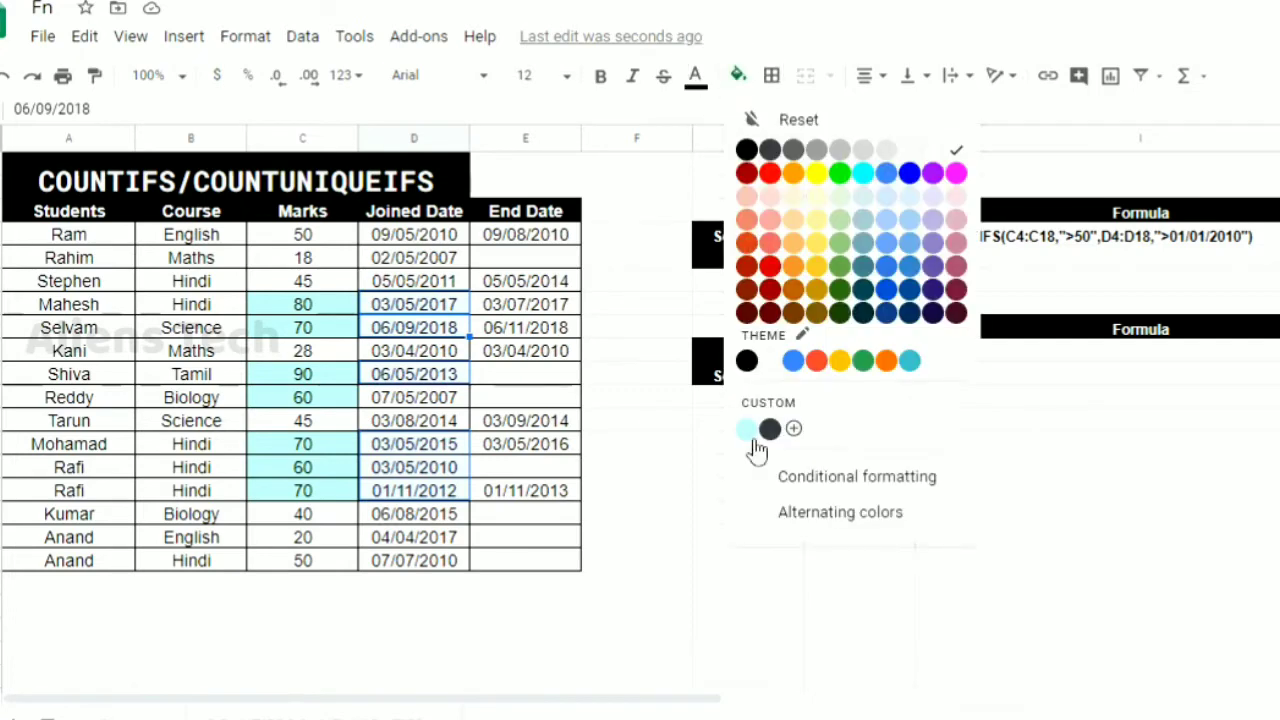
left_click(746, 430)
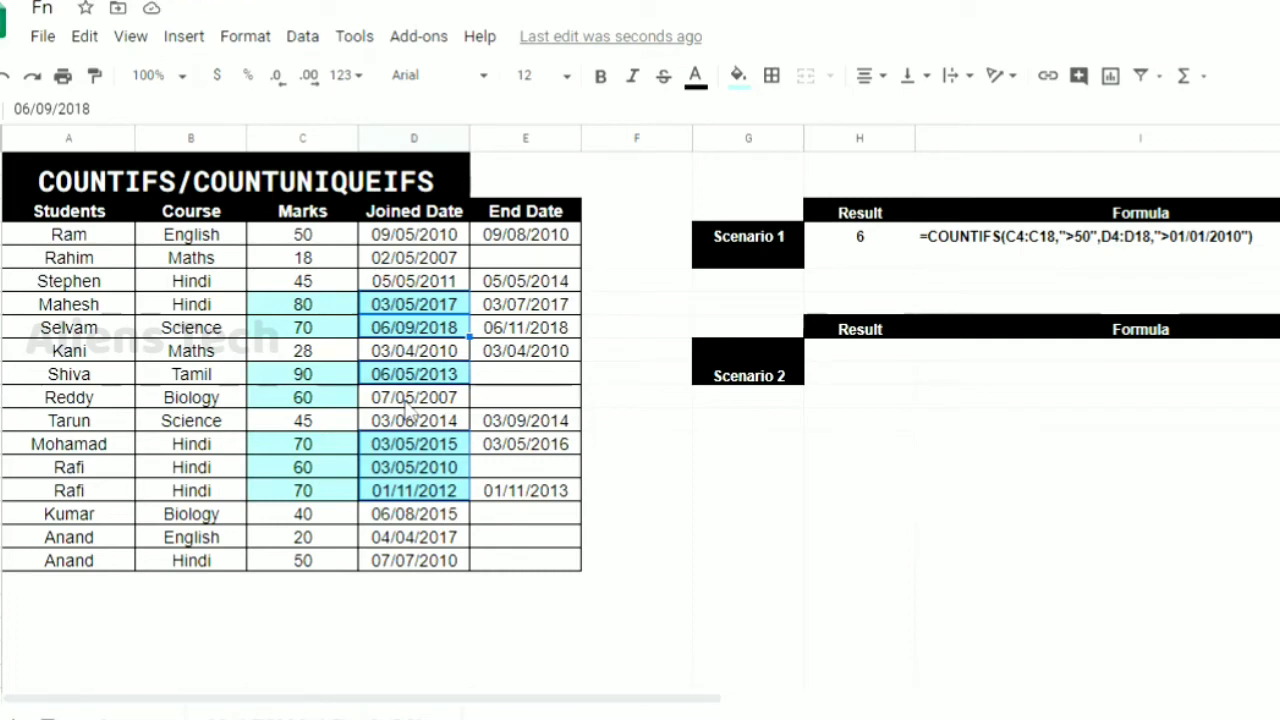
Check the Scenario 1 result in H4 against the repeated marks of 70 in the highlighted rows
left_click(877, 250)
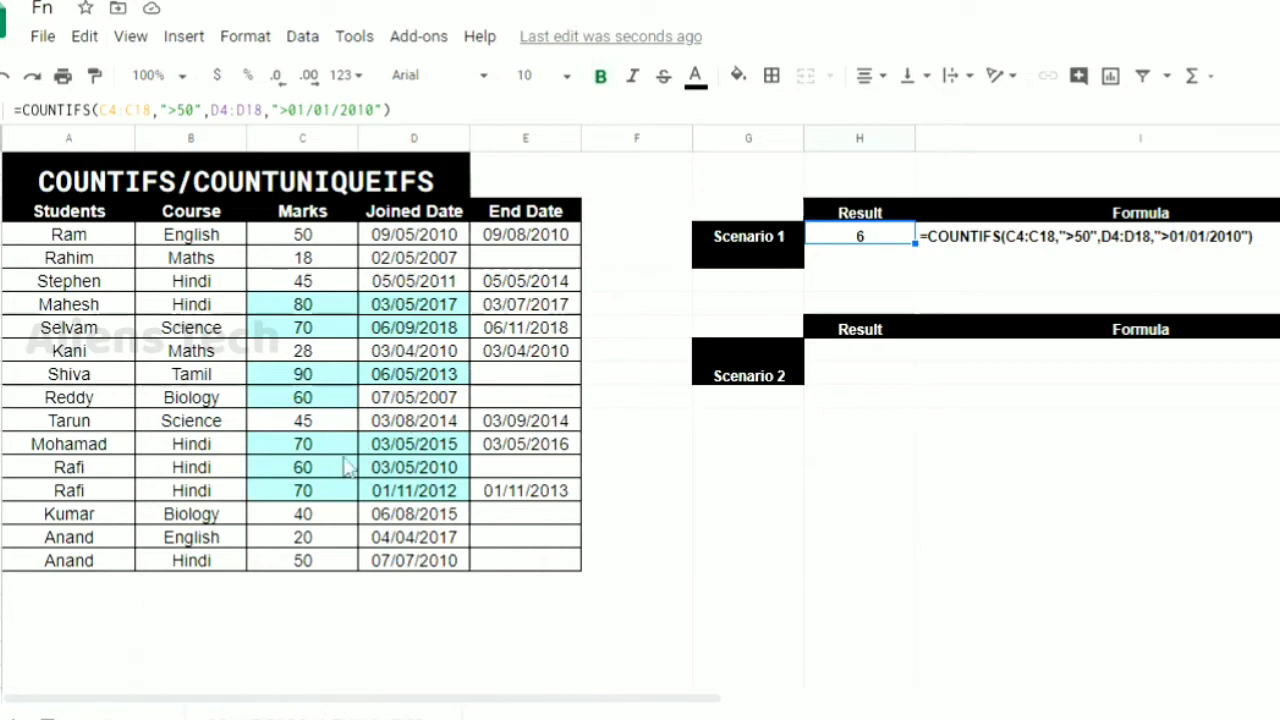
left_click(310, 449)
left_click(312, 490, "shift")
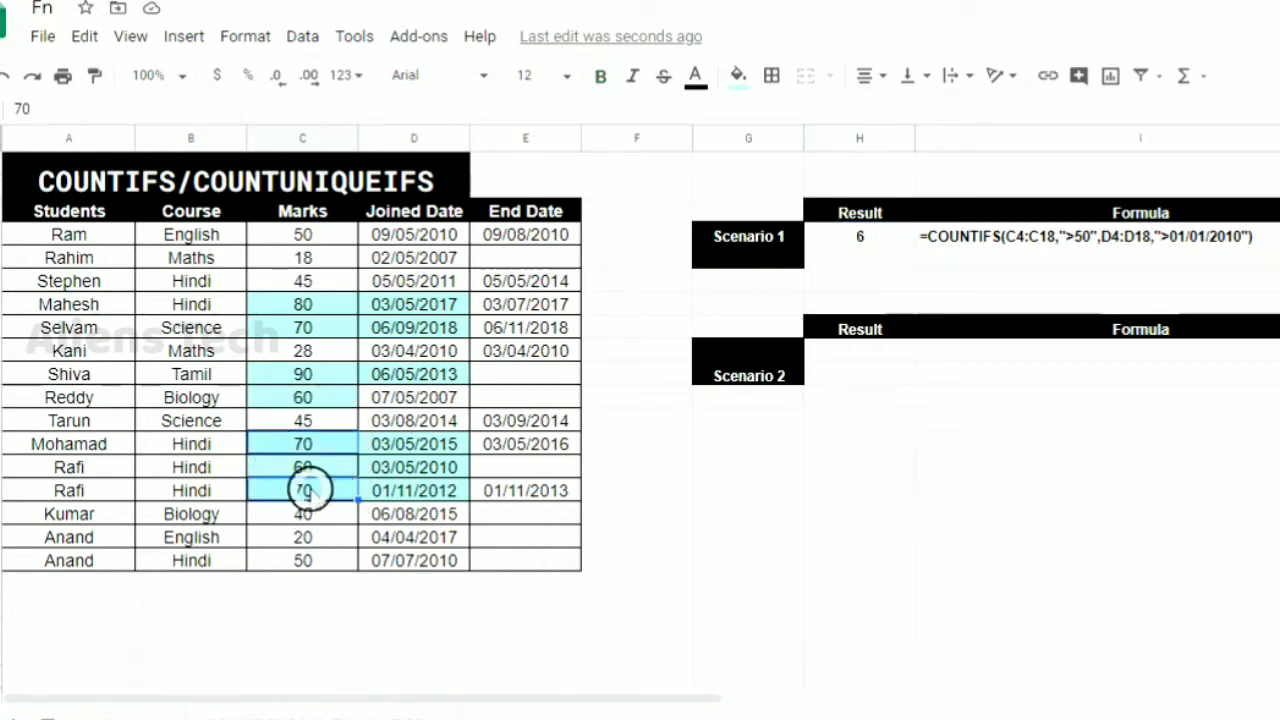
left_click(322, 328, "ctrl")
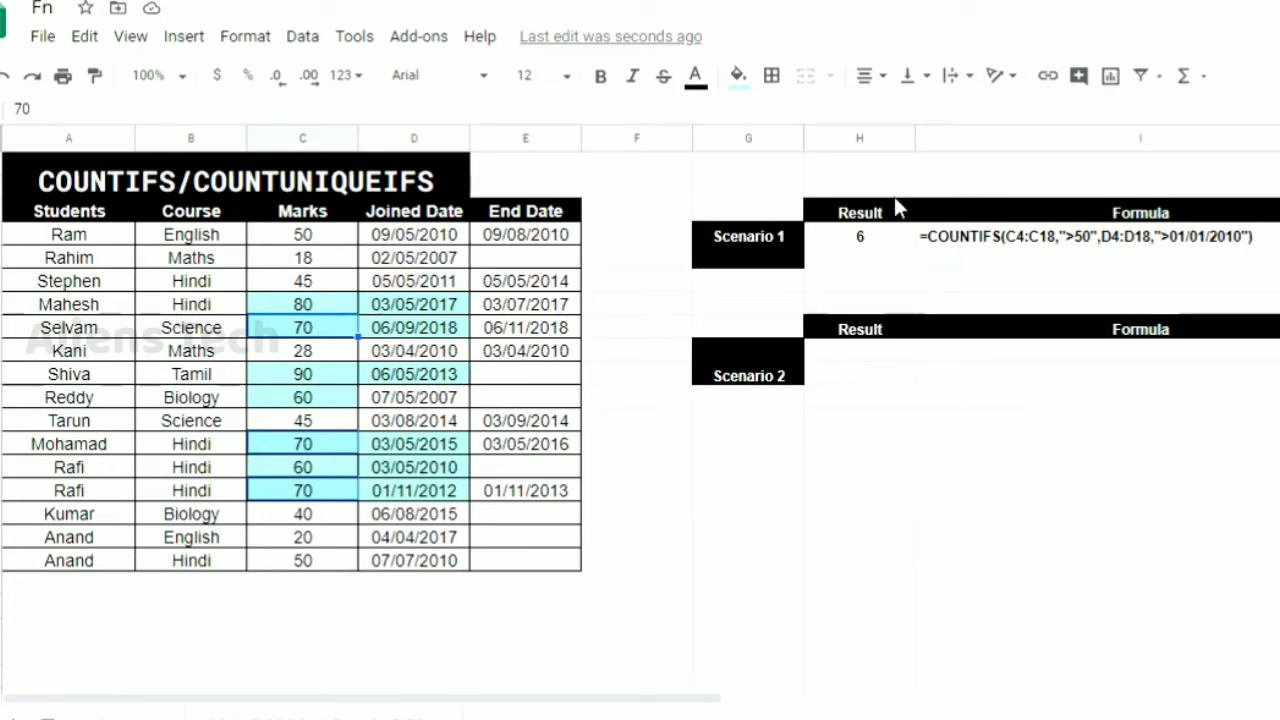
Start a COUNTUNIQUEIFS formula in H5 with the marks C4:C18 and the criterion ">50", and close the function help
double_click(894, 258)
type("=")
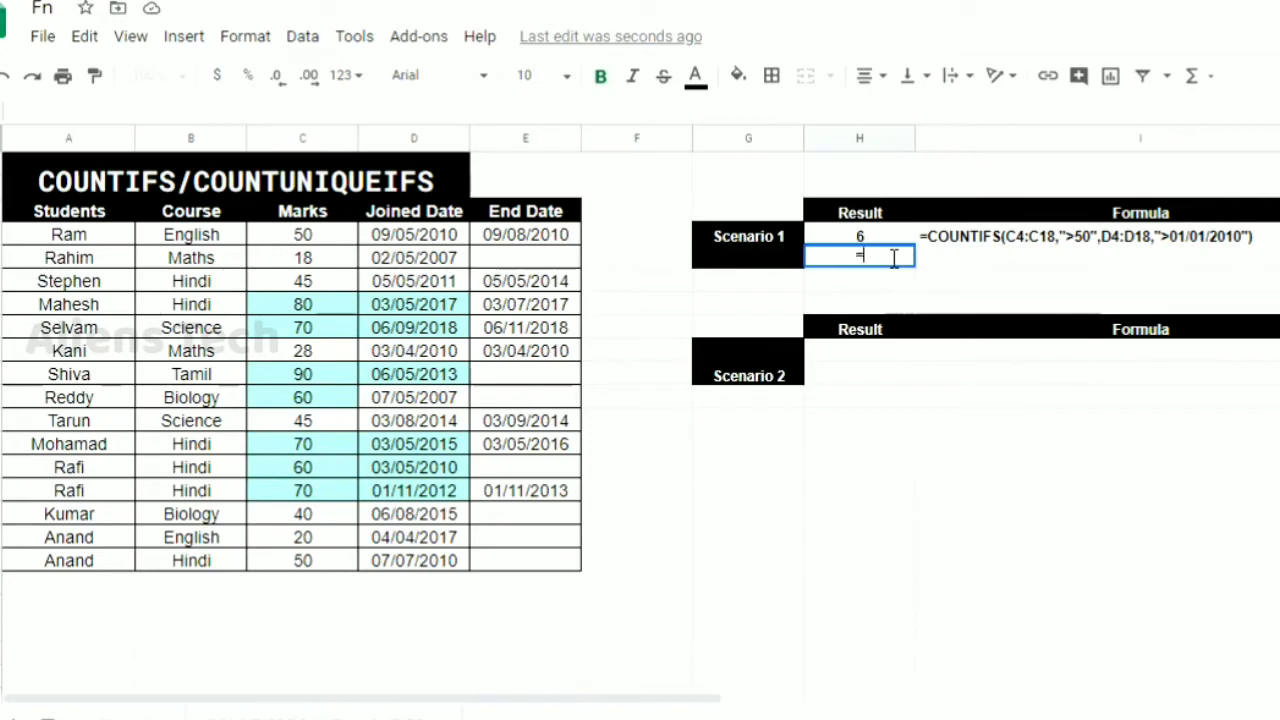
type("COUNT")
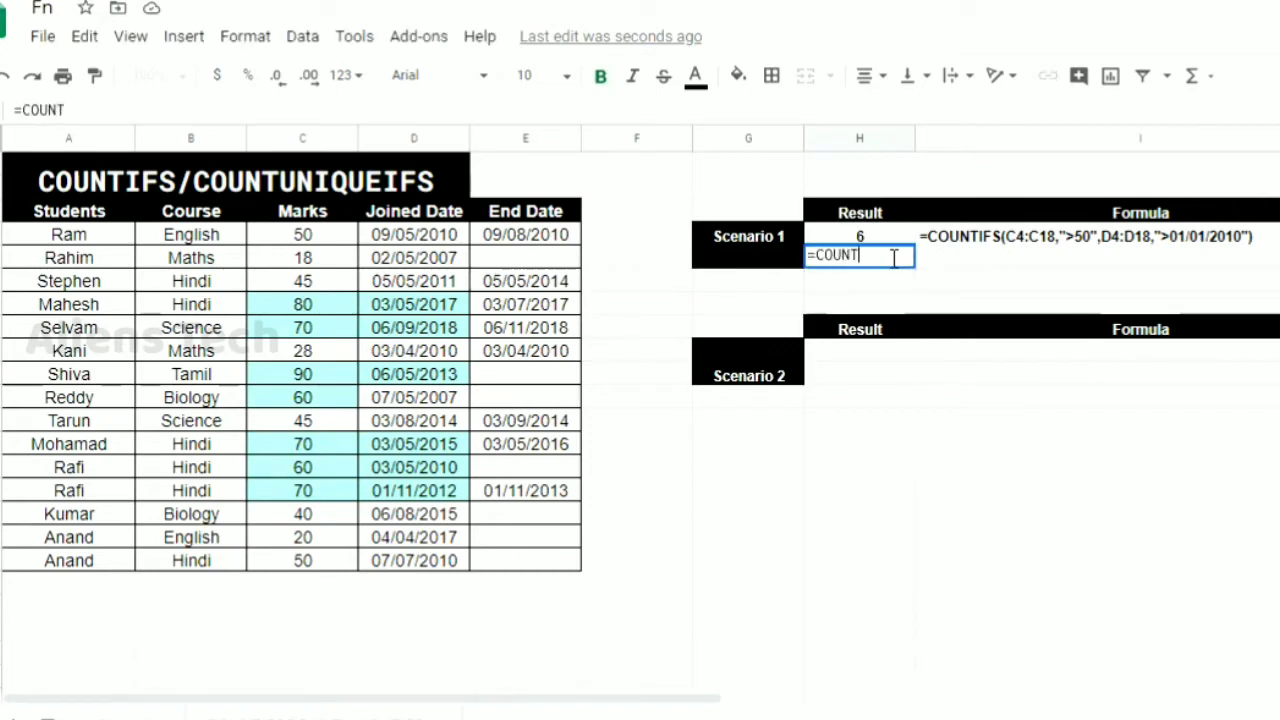
type("UNI")
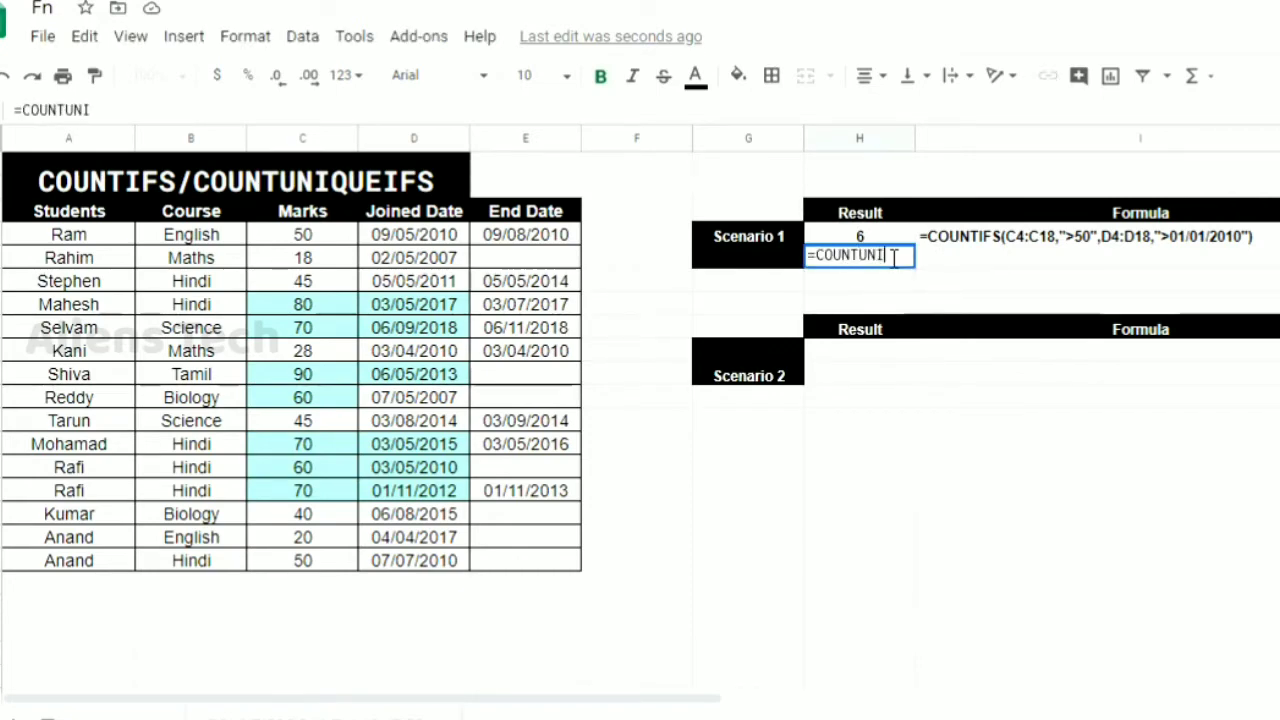
type("QUEIFS(")
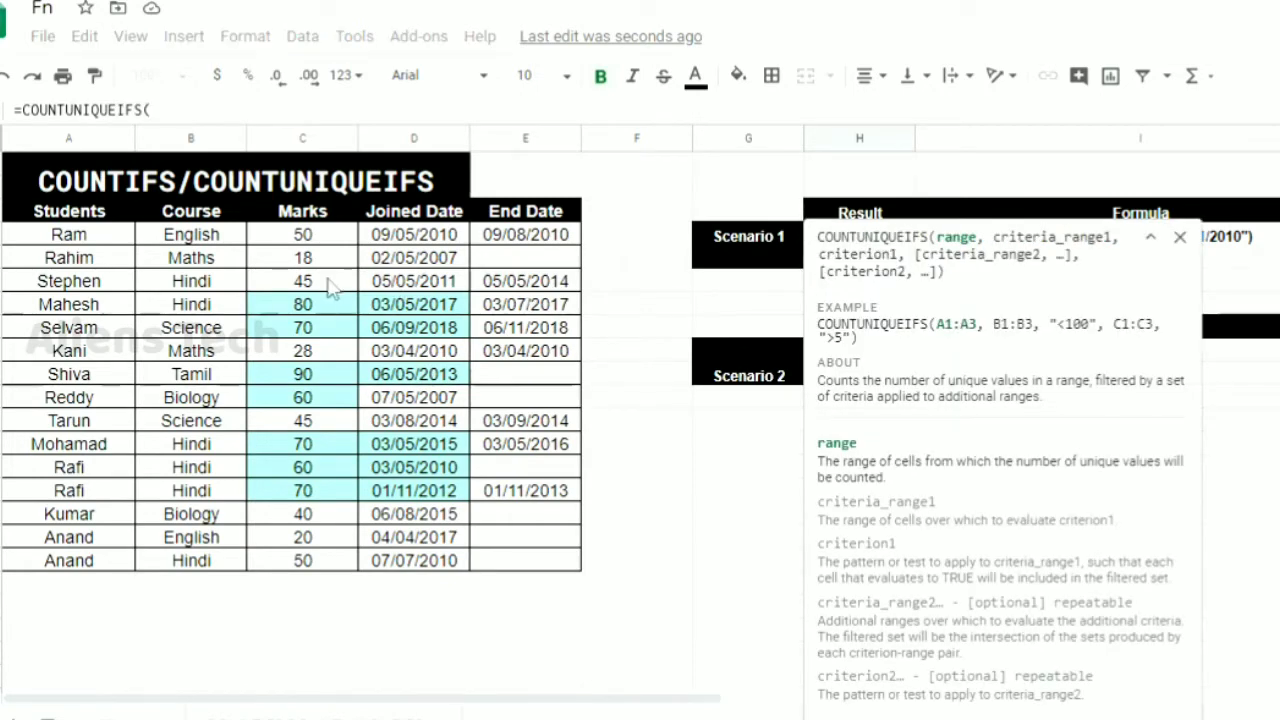
left_click(303, 234)
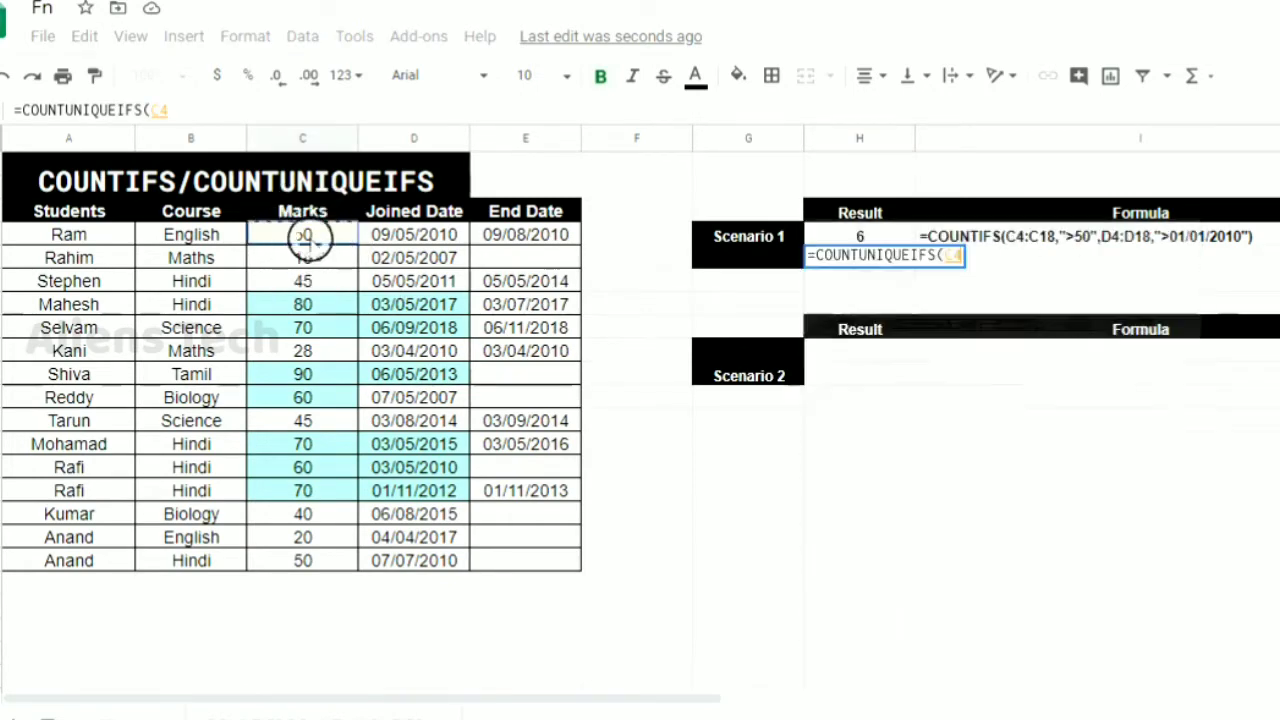
left_click(340, 562, "shift")
type(",")
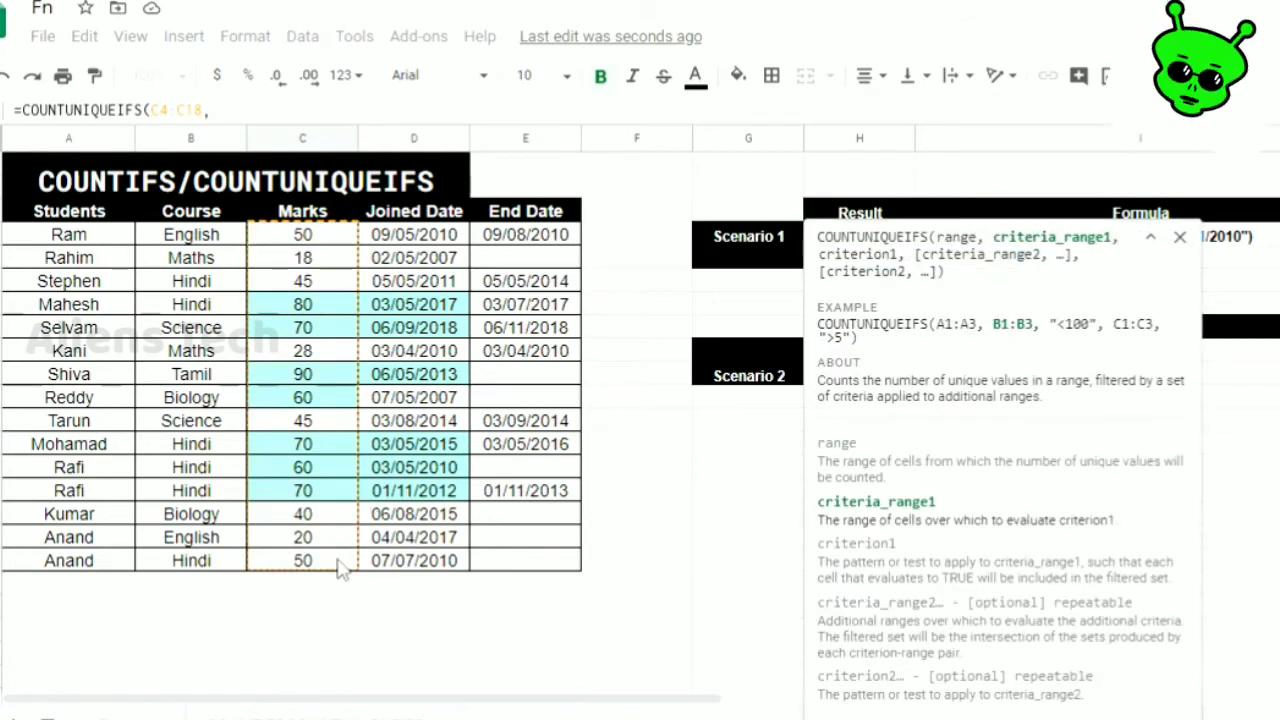
type("\"\"")
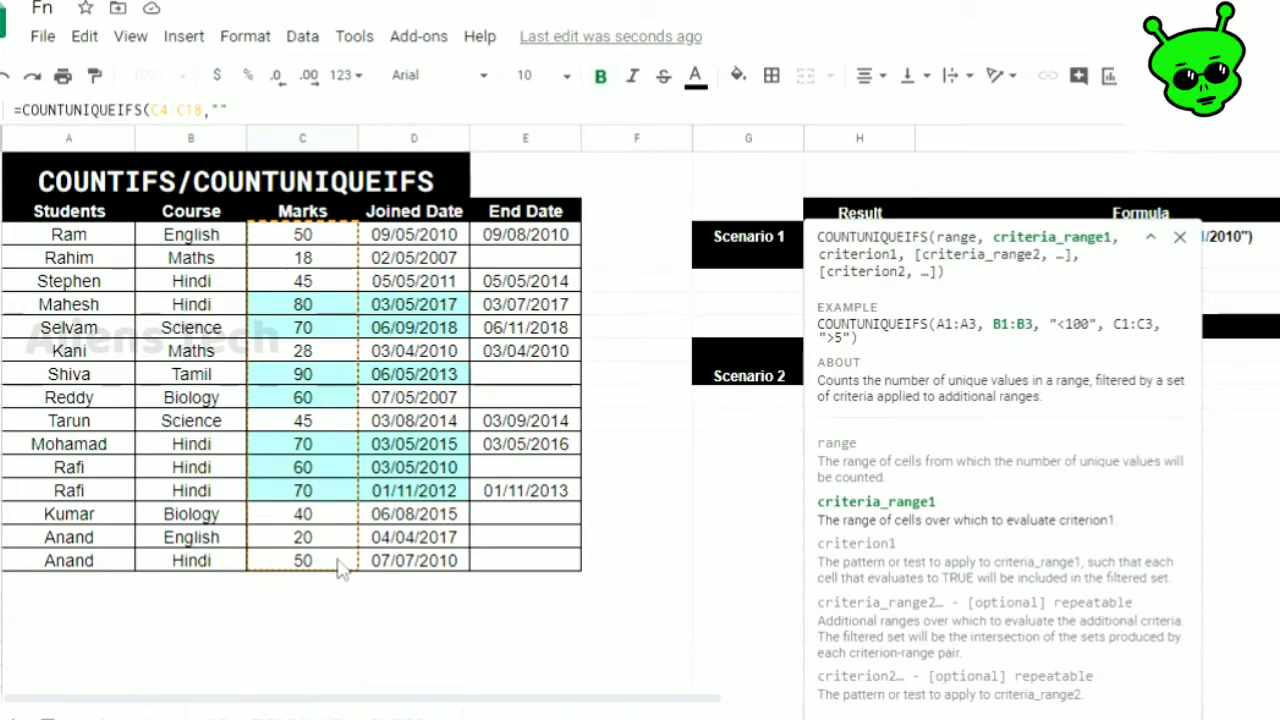
type(">50")
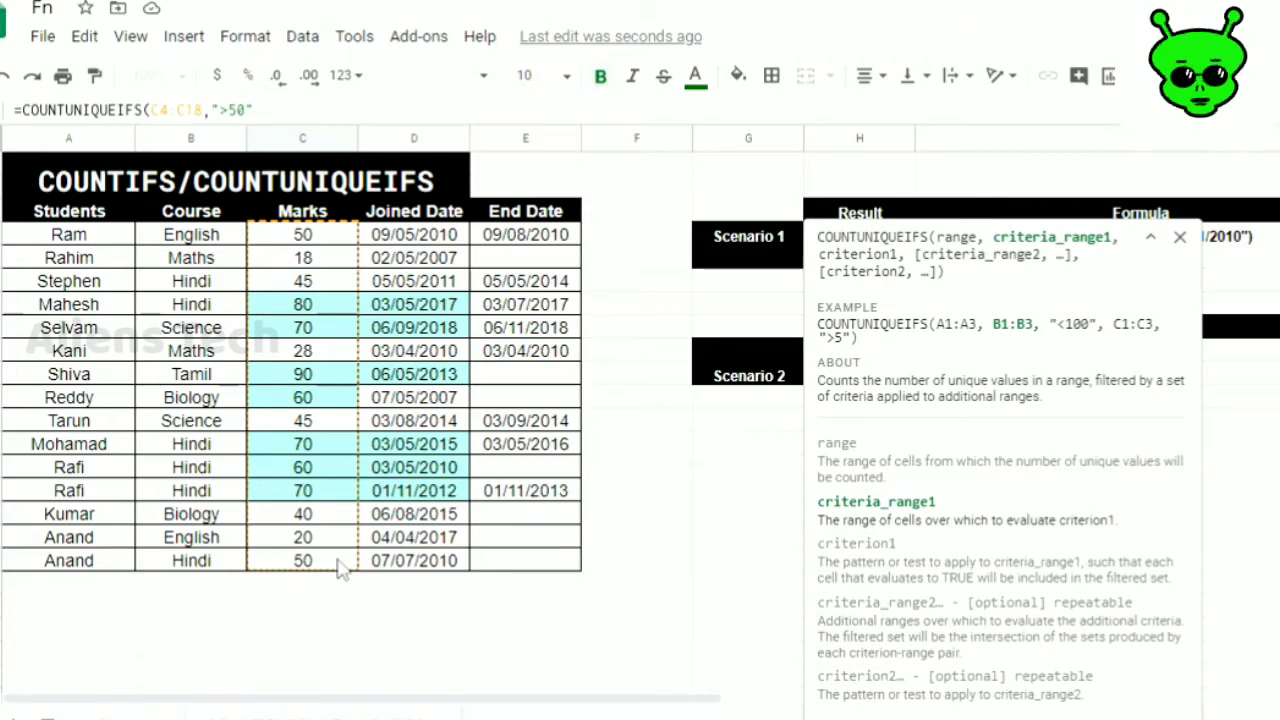
left_click(1181, 240)
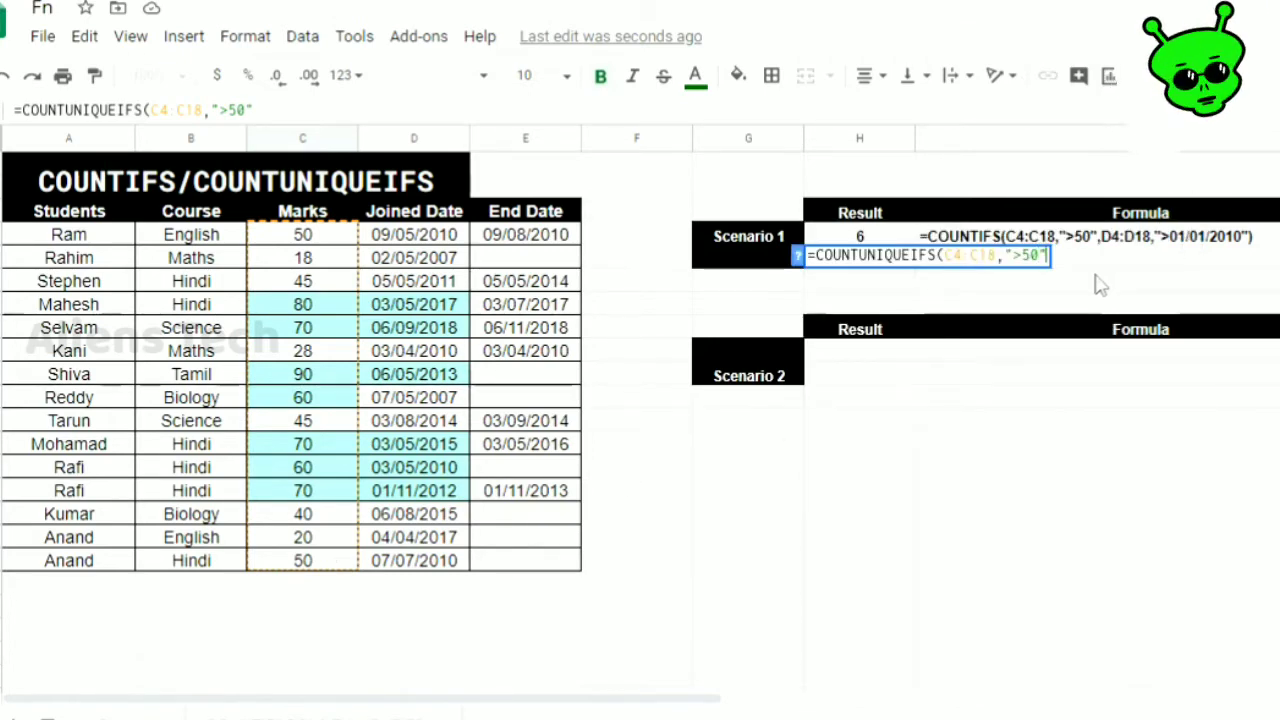
Complete the H5 formula with the joined dates D4:D18 and the criterion ">01/01/2010"
type(",")
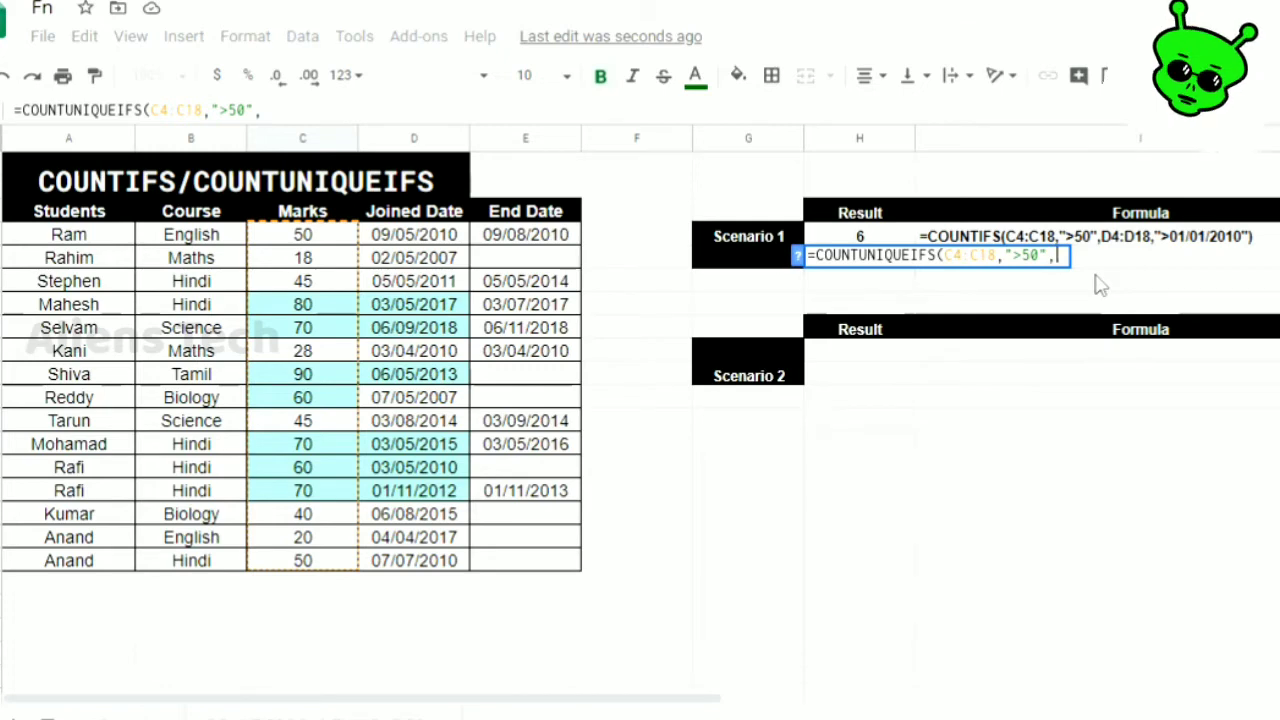
left_click(414, 236)
left_click_drag(436, 570, 436, 570)
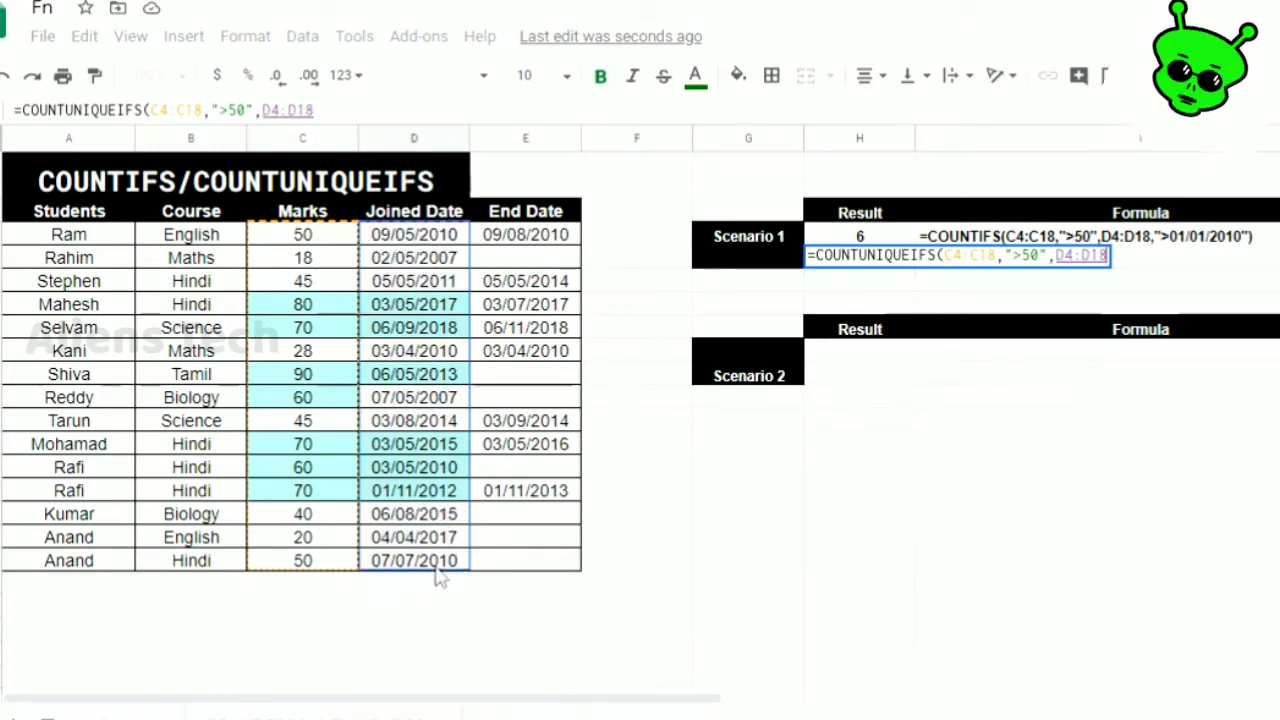
type(",\"")
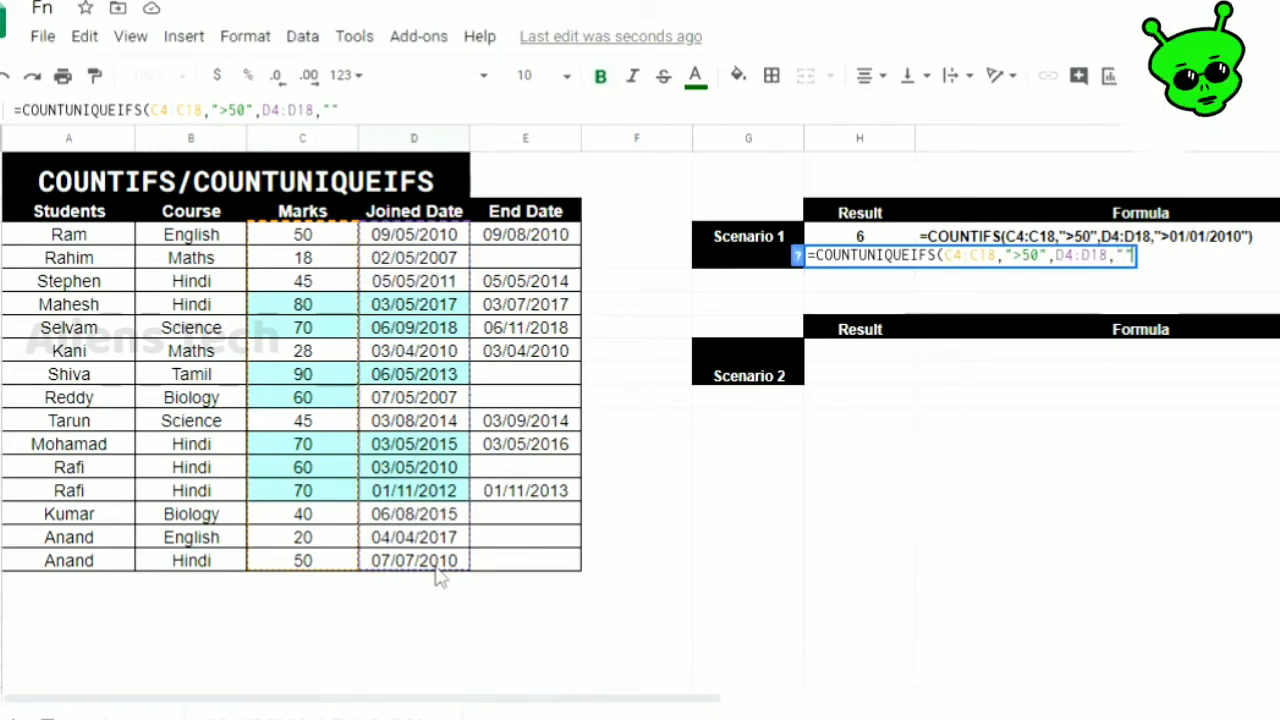
type(">")
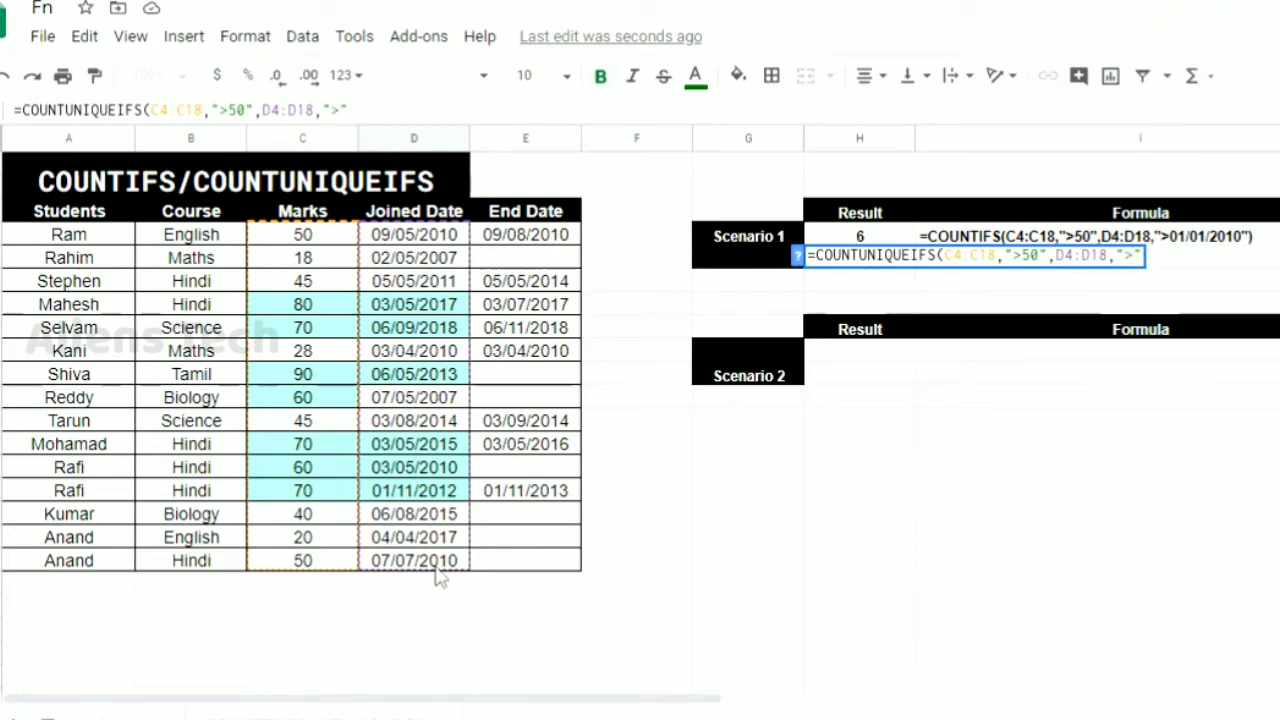
type("01/0")
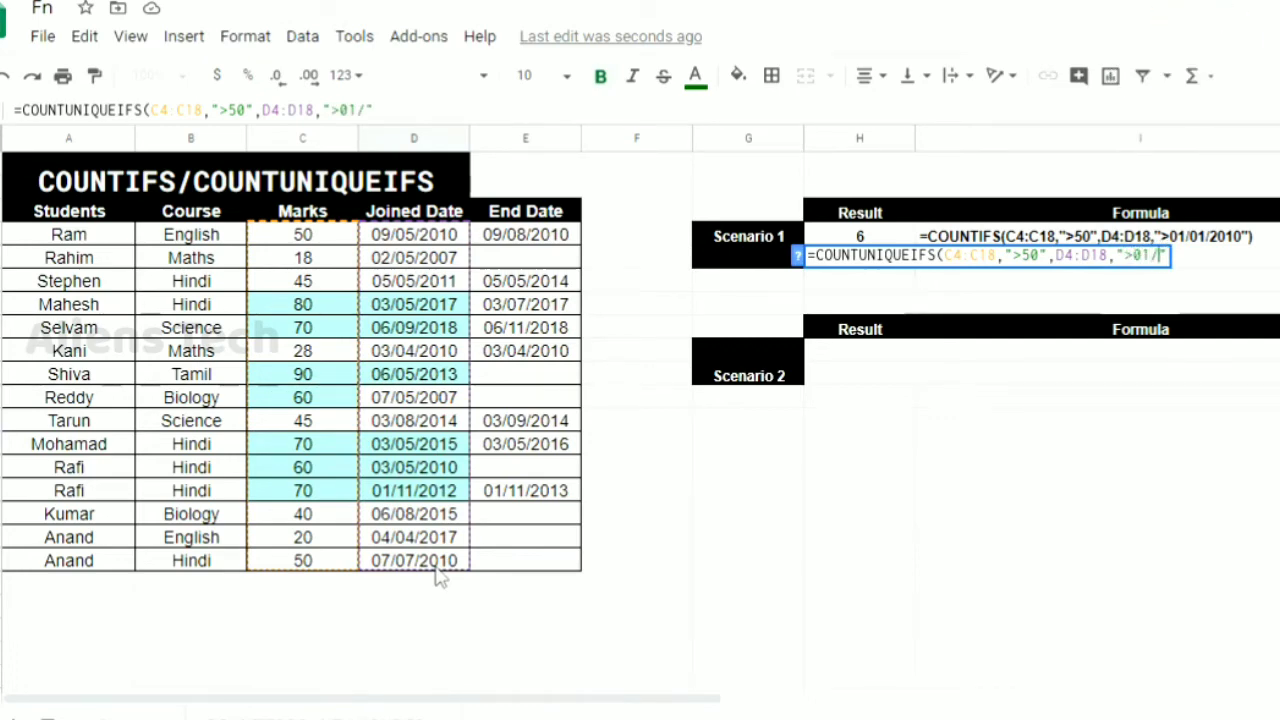
type("1/2010")
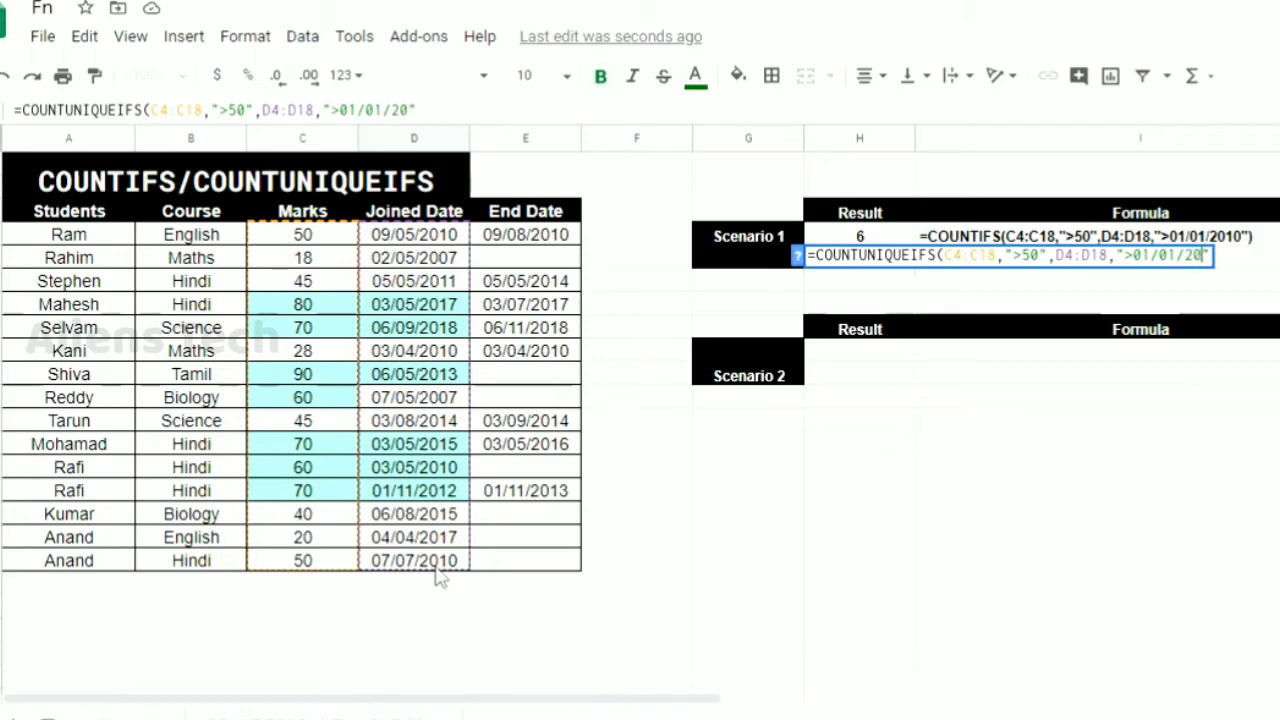
type("\")")
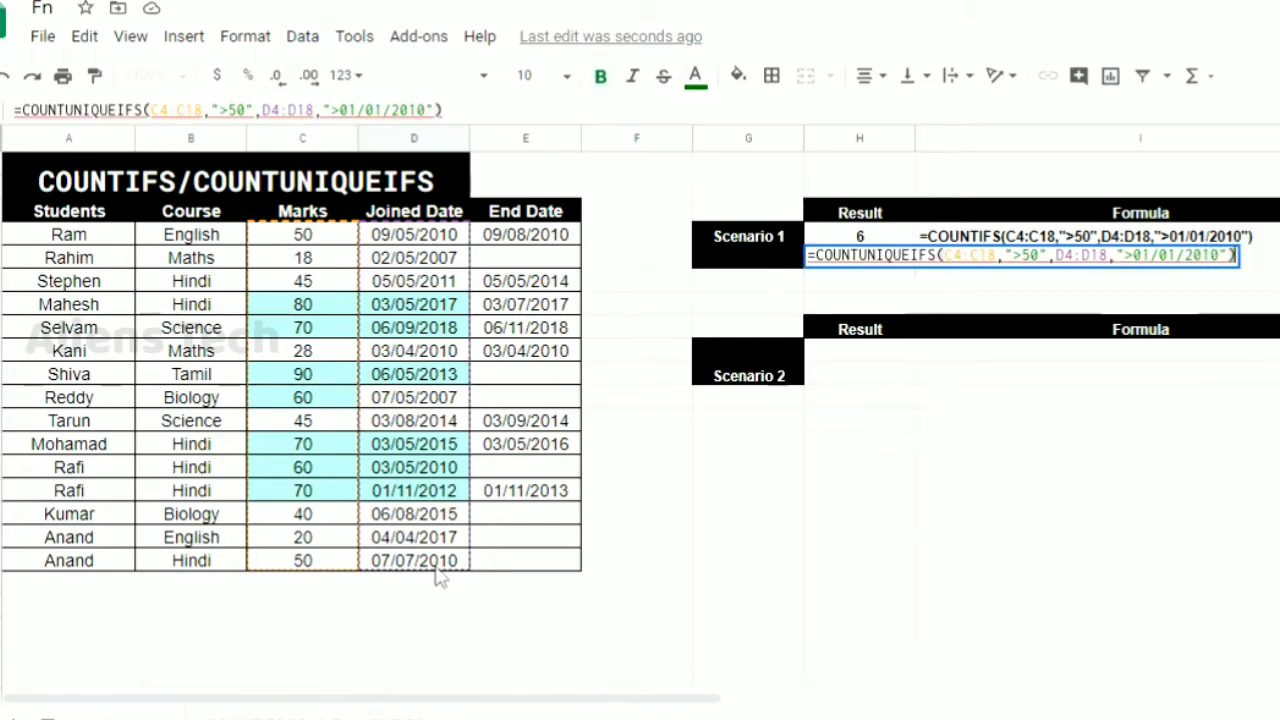
key("Return")
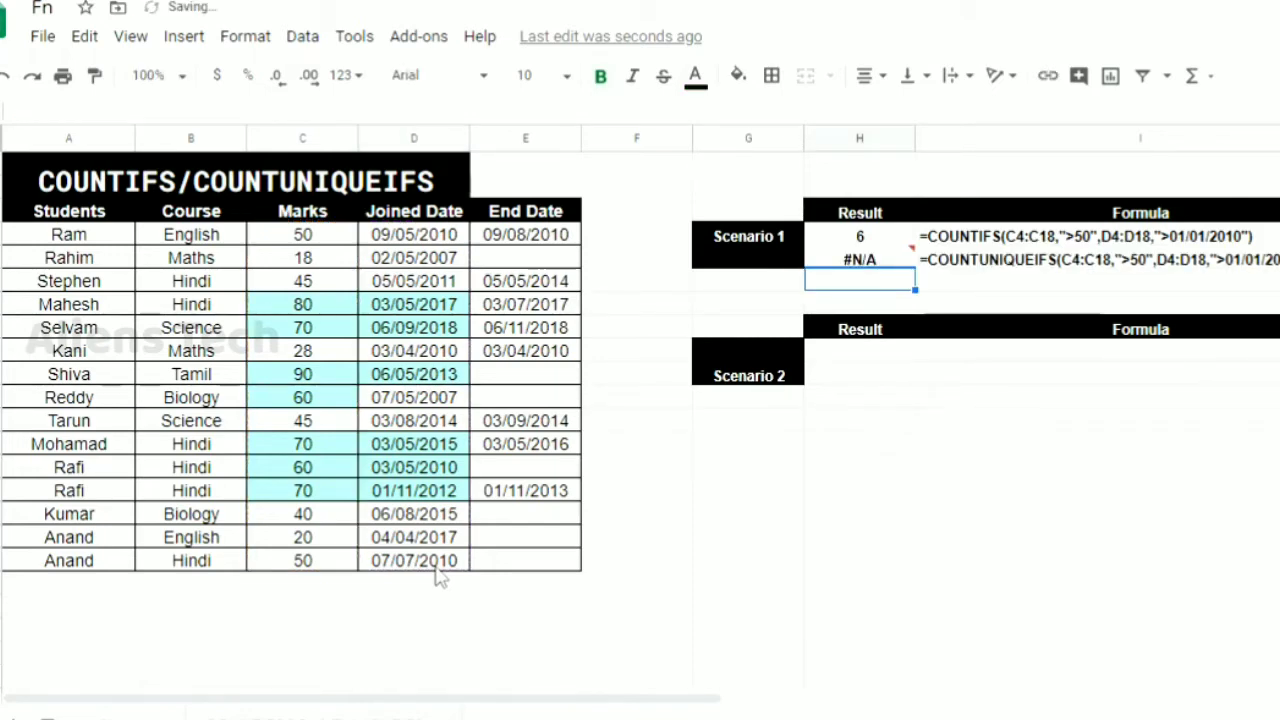
Examine the arguments of the COUNTUNIQUEIFS formula in H5 and read the explanation of its error
key("Up")
key("F2")
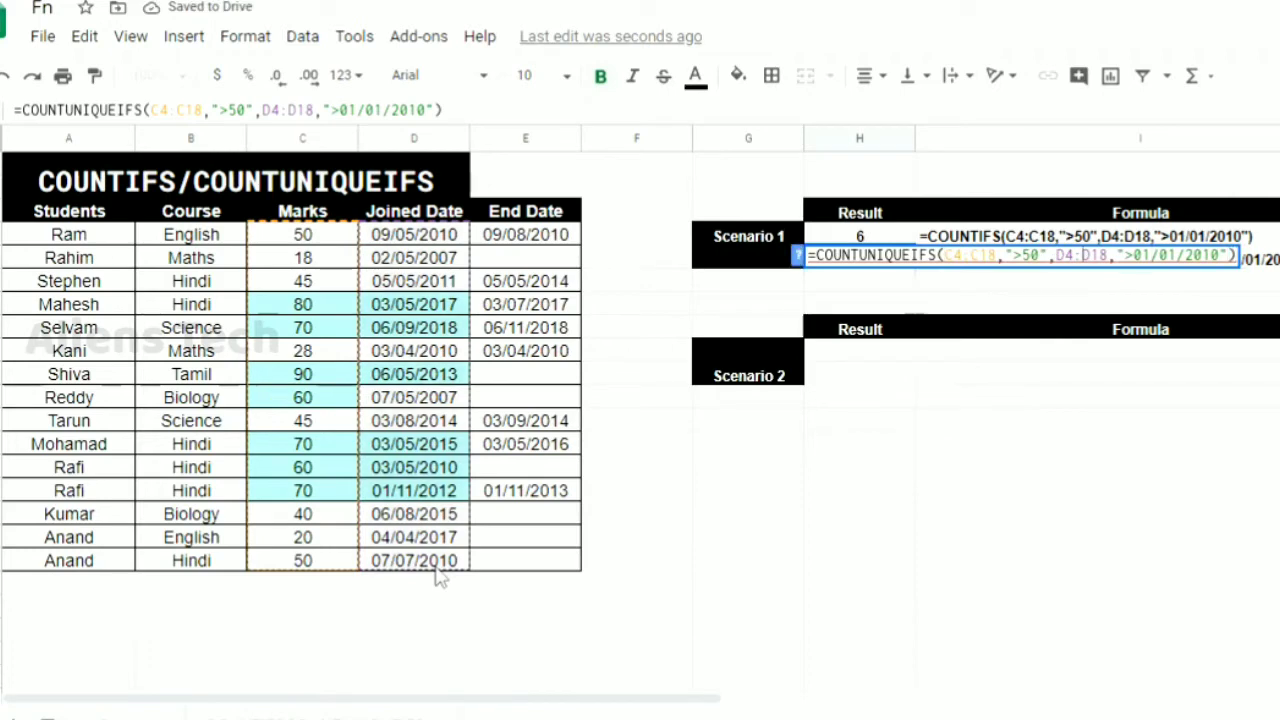
key("Left")
key("Left")
key("Left")
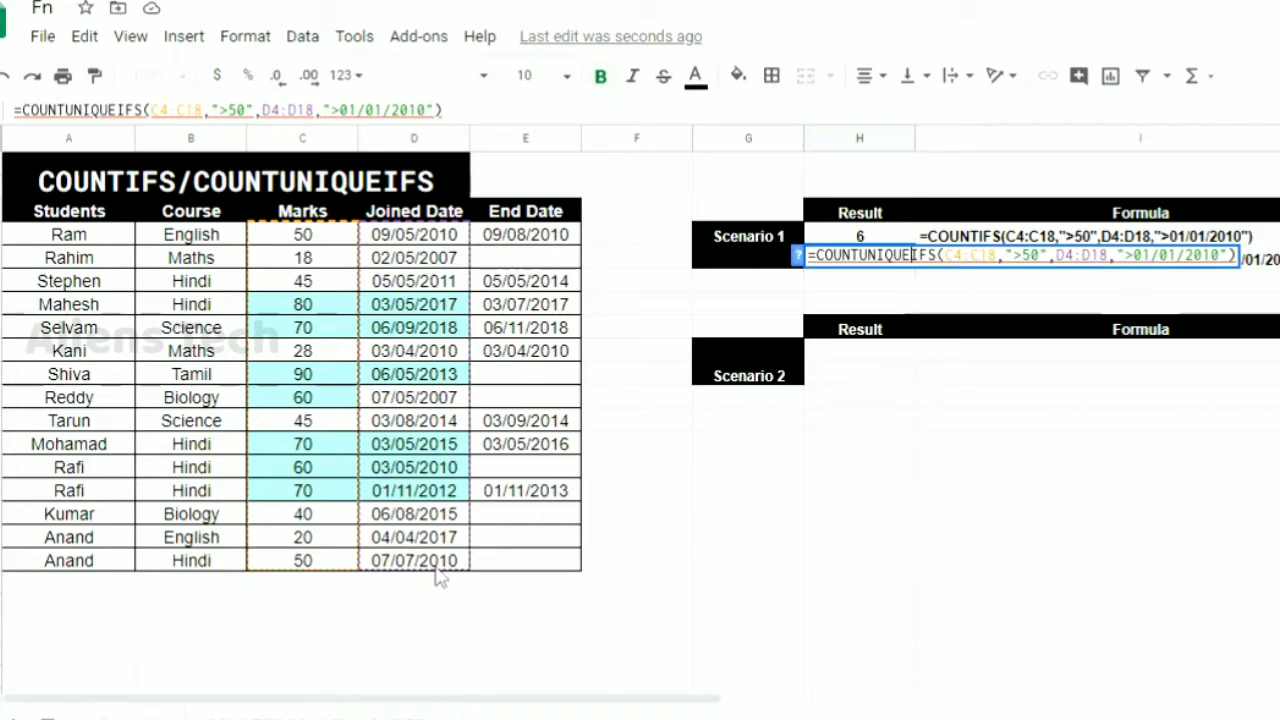
key("Return")
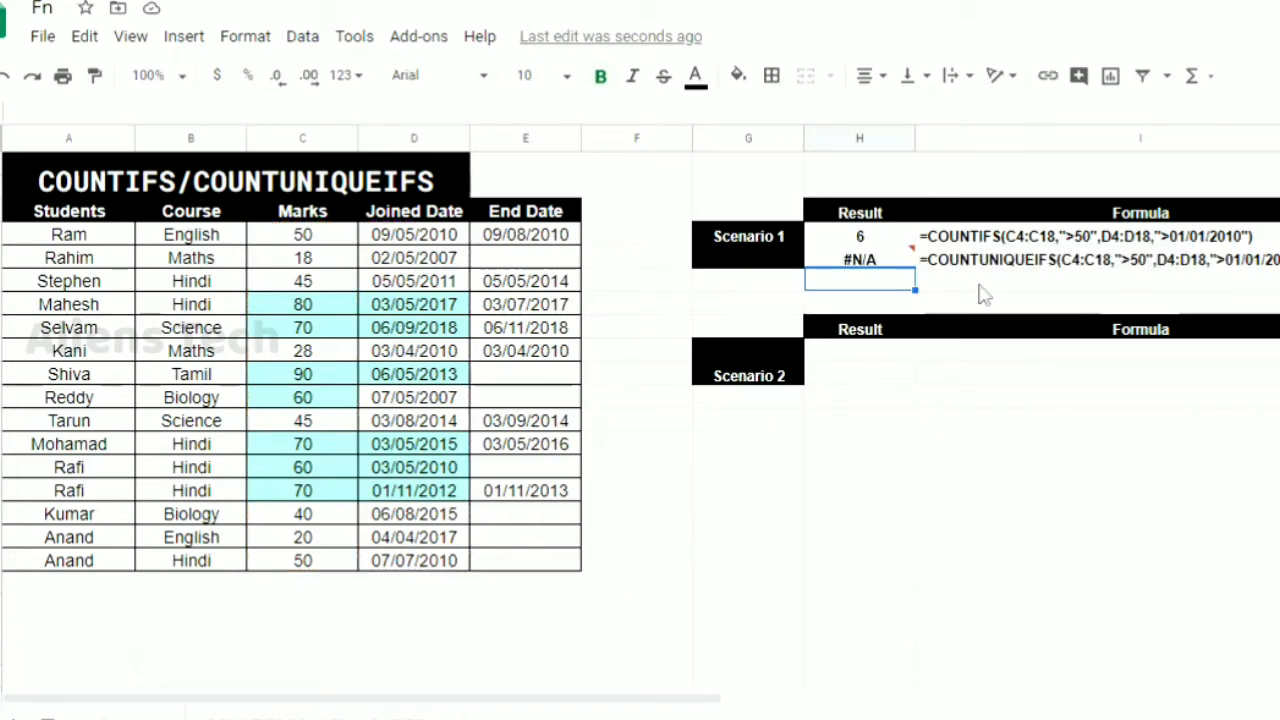
left_click(872, 262)
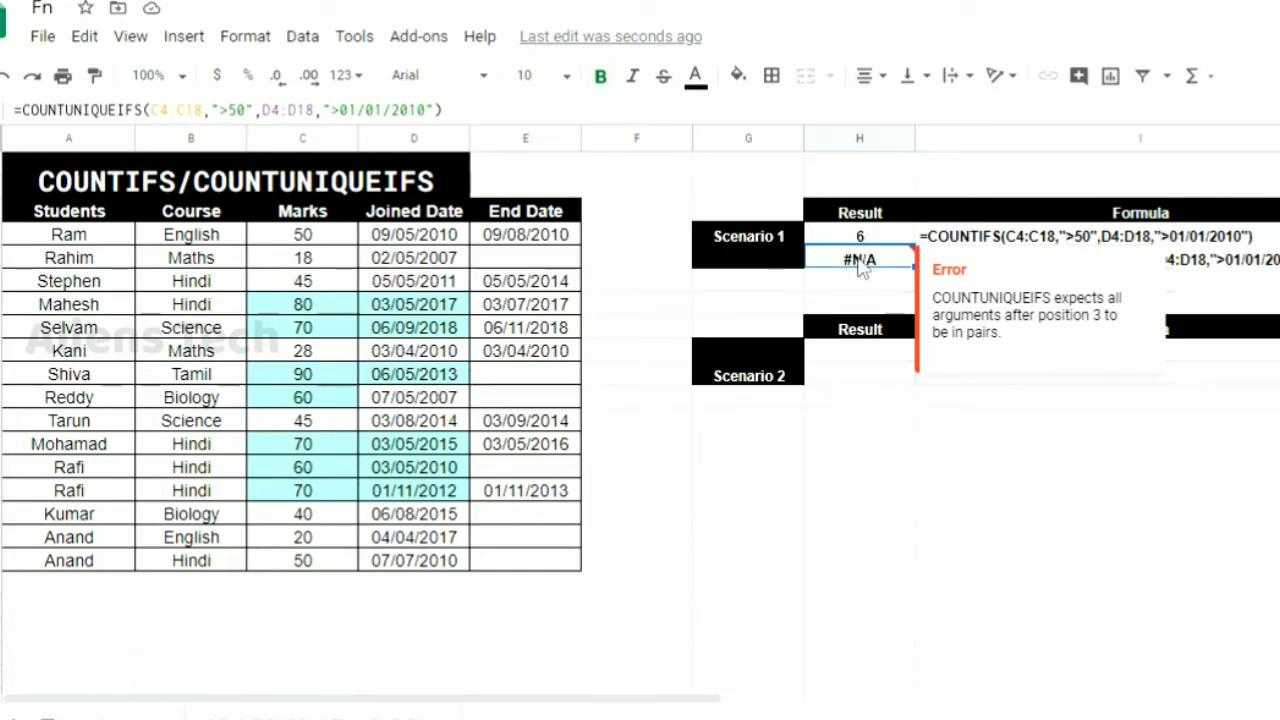
double_click(859, 259)
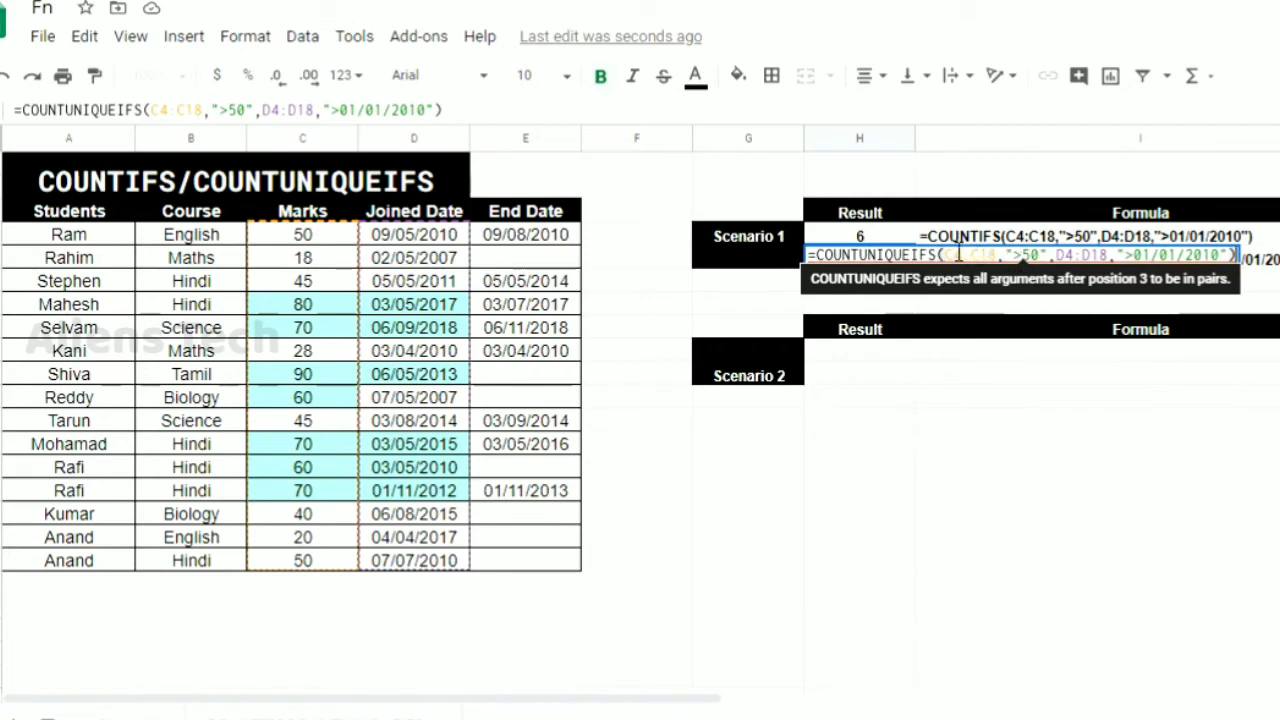
double_click(1064, 255)
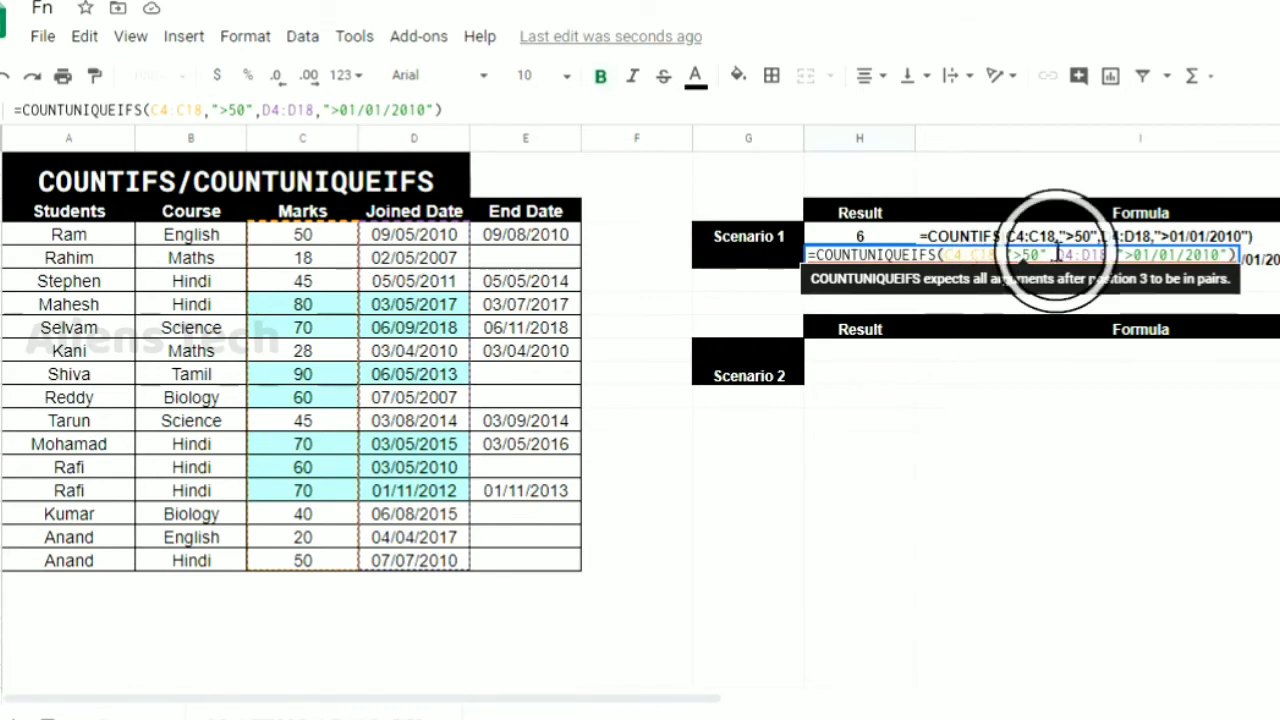
left_click_drag(1068, 255, 1240, 257)
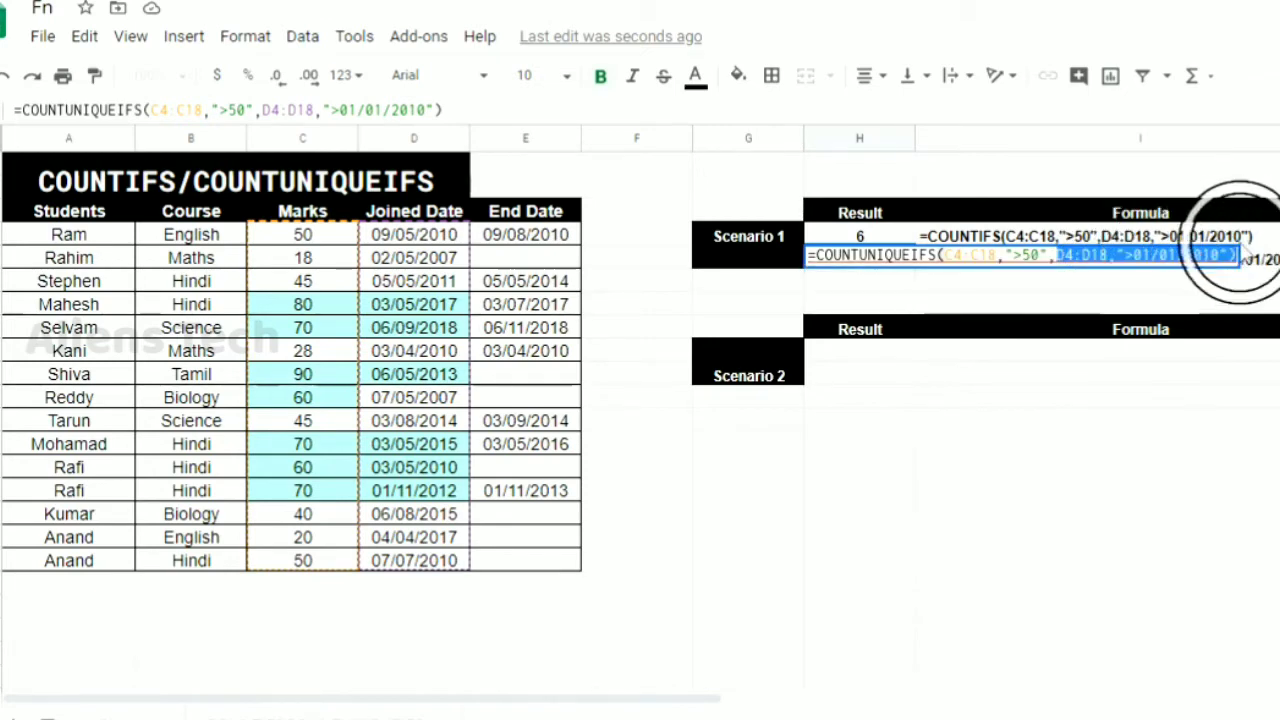
left_click(947, 257)
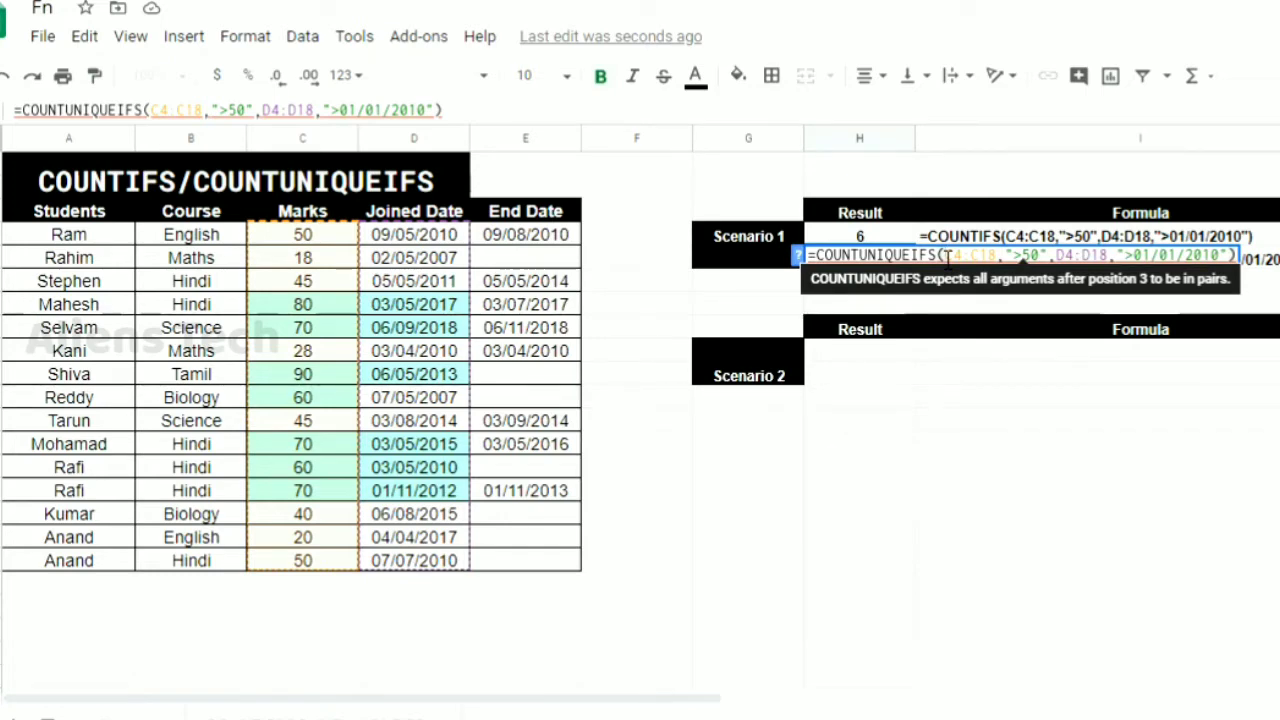
left_click(303, 234)
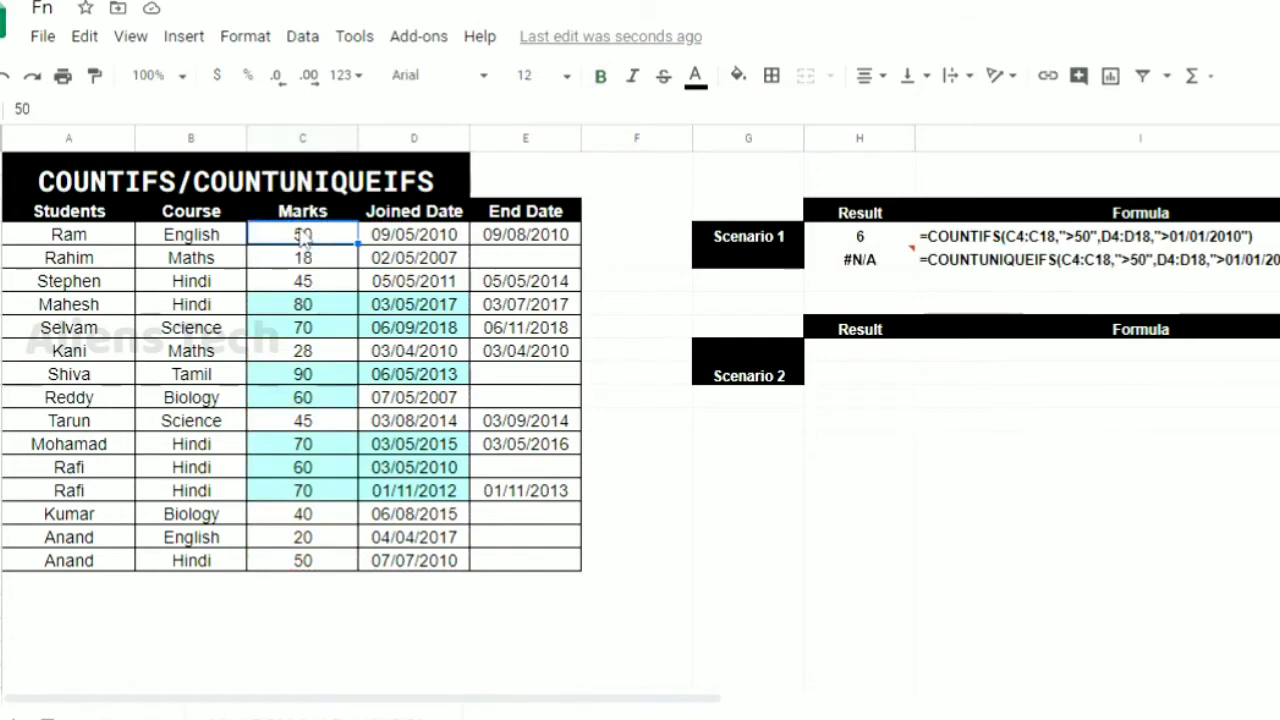
double_click(846, 259)
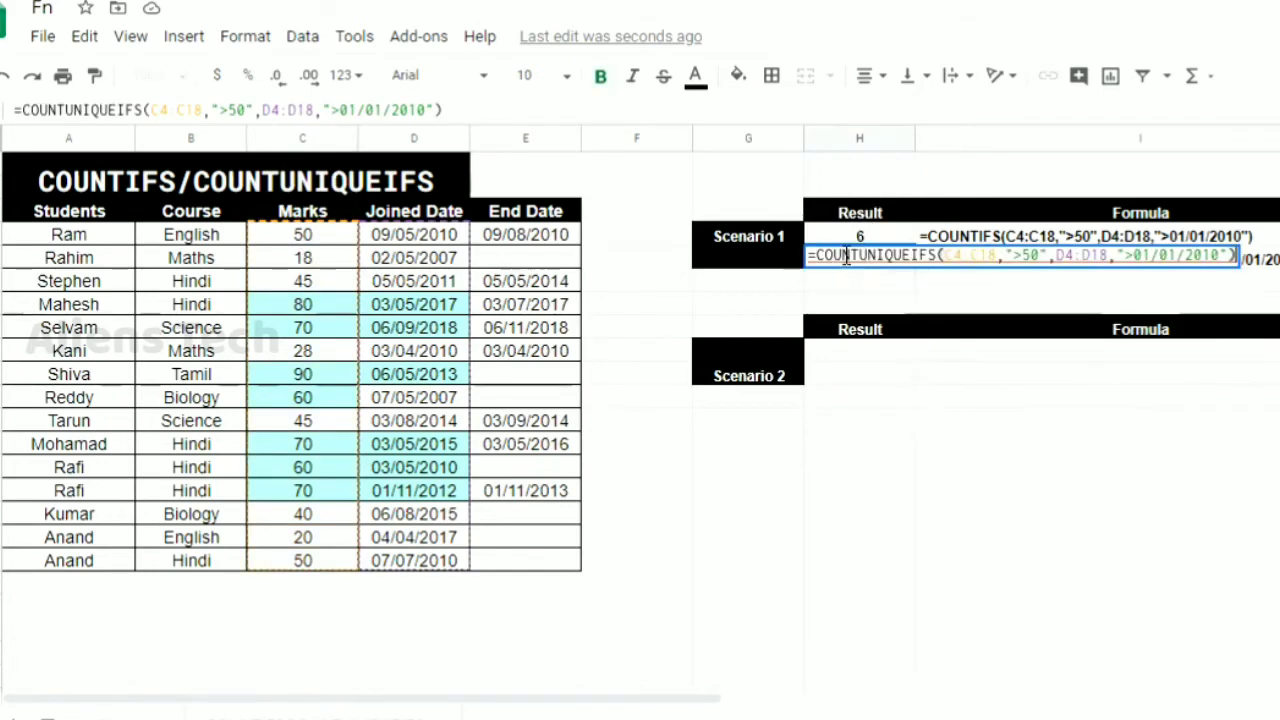
left_click(948, 253)
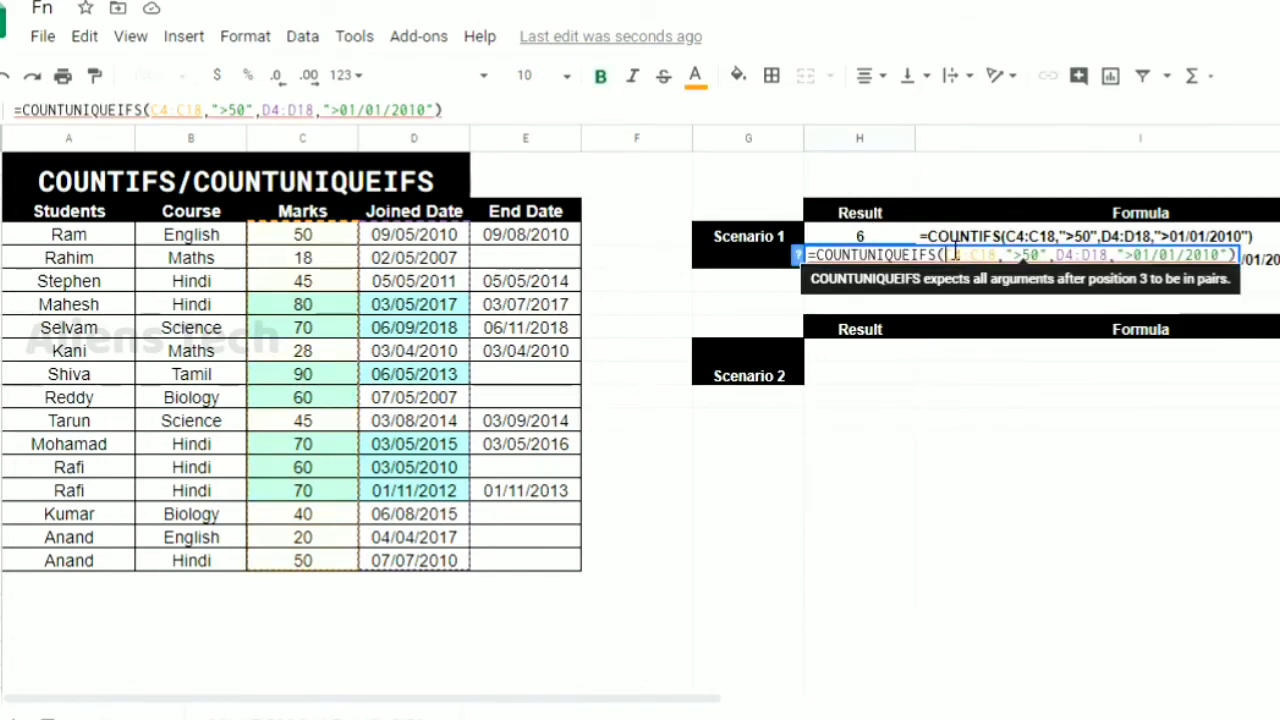
left_click(303, 238)
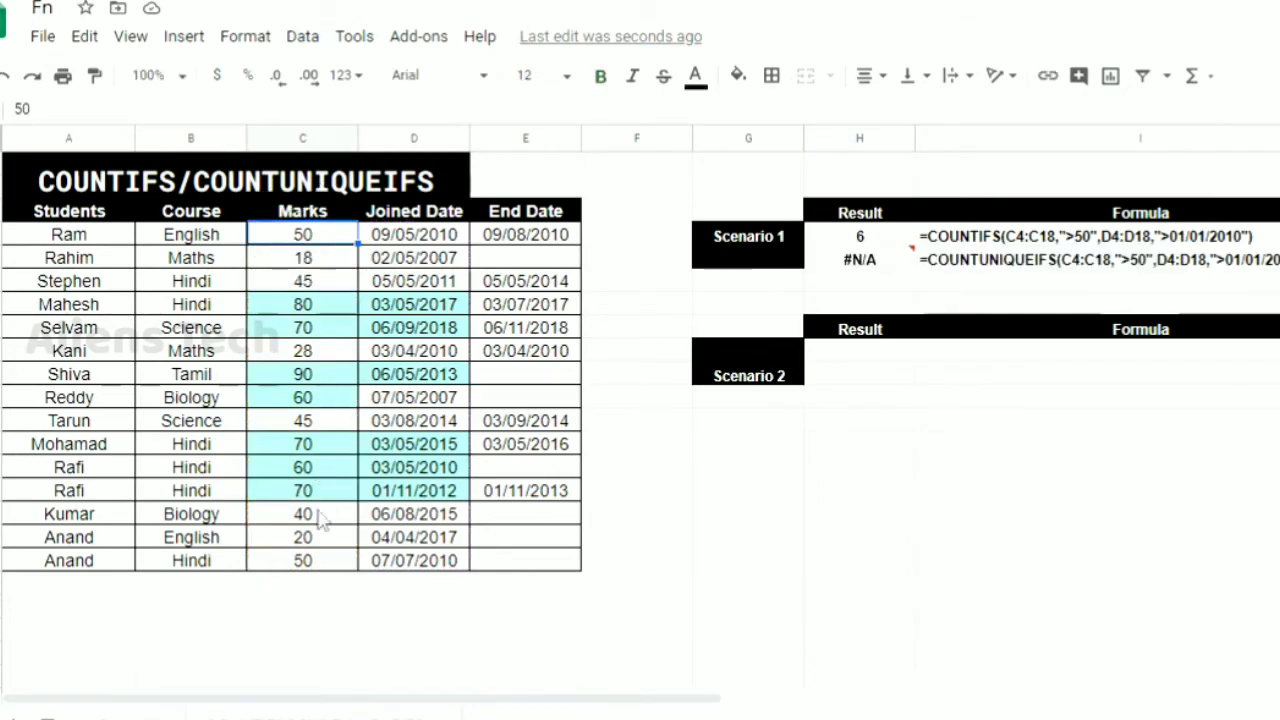
left_click(315, 568, "shift")
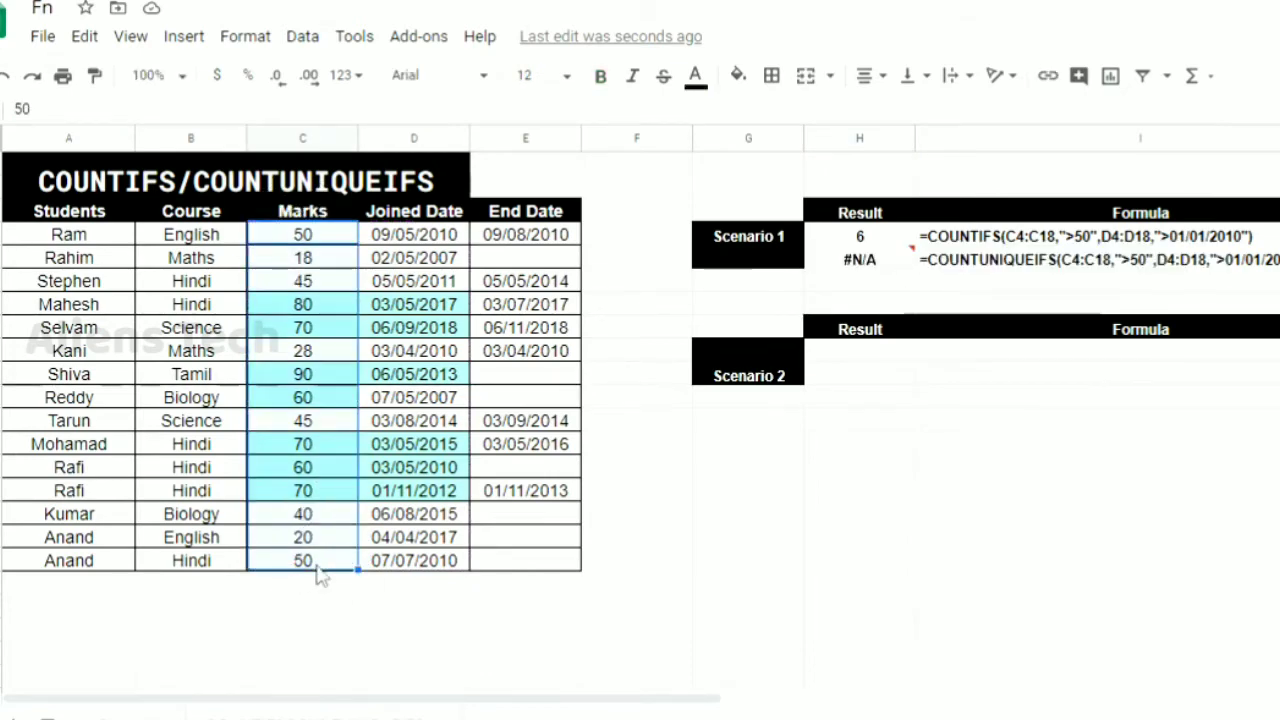
left_click(874, 260)
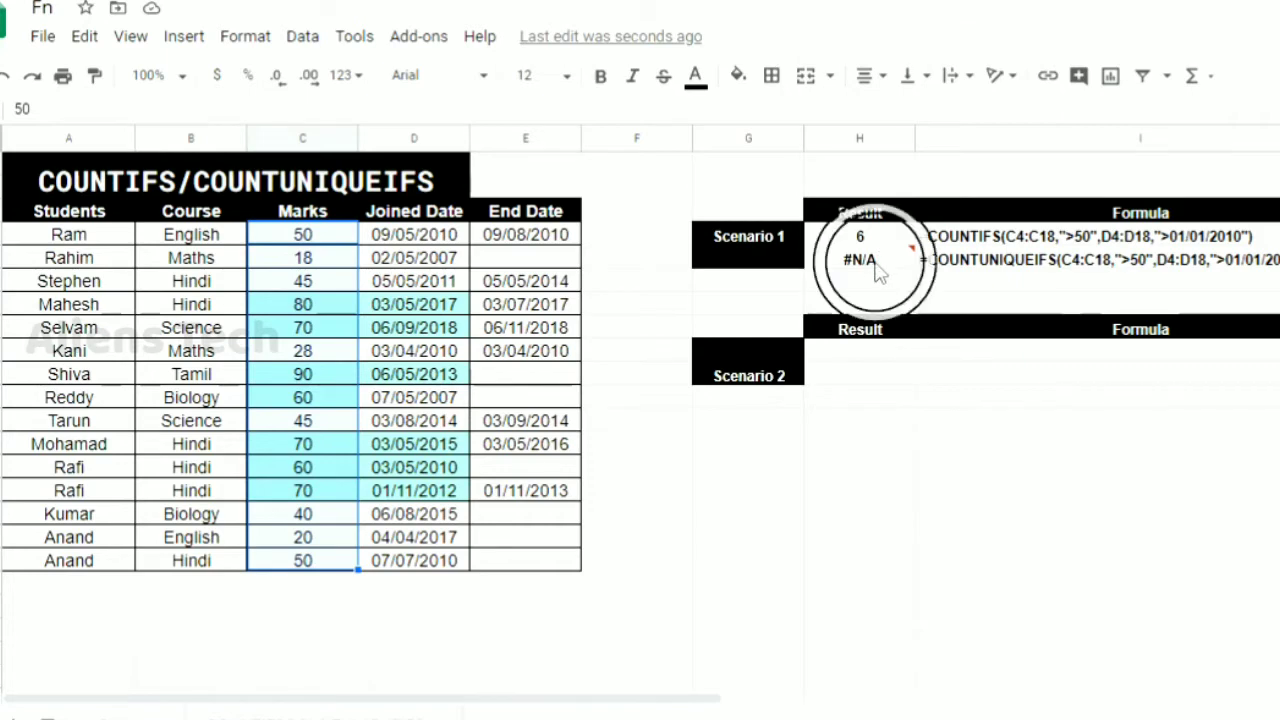
Insert the marks C4:C18 as the range to count uniquely, ahead of the existing arguments in the H5 COUNTUNIQUEIFS formula
double_click(875, 261)
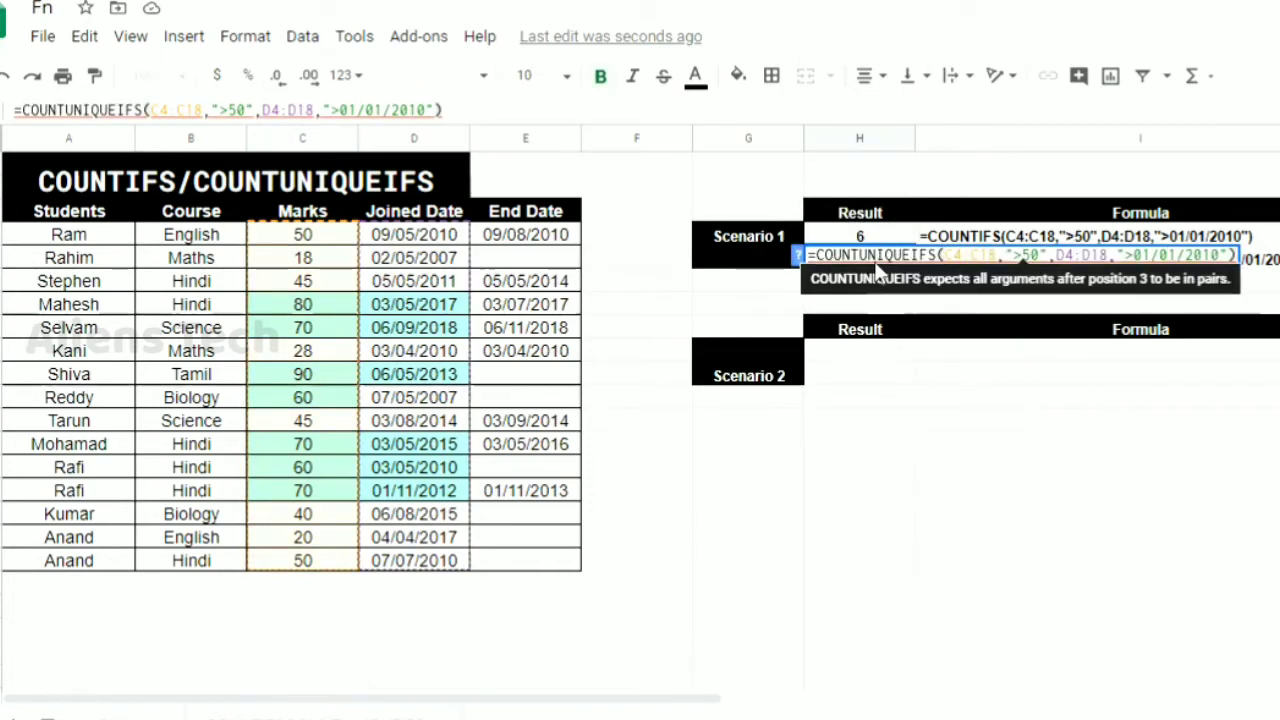
type(",")
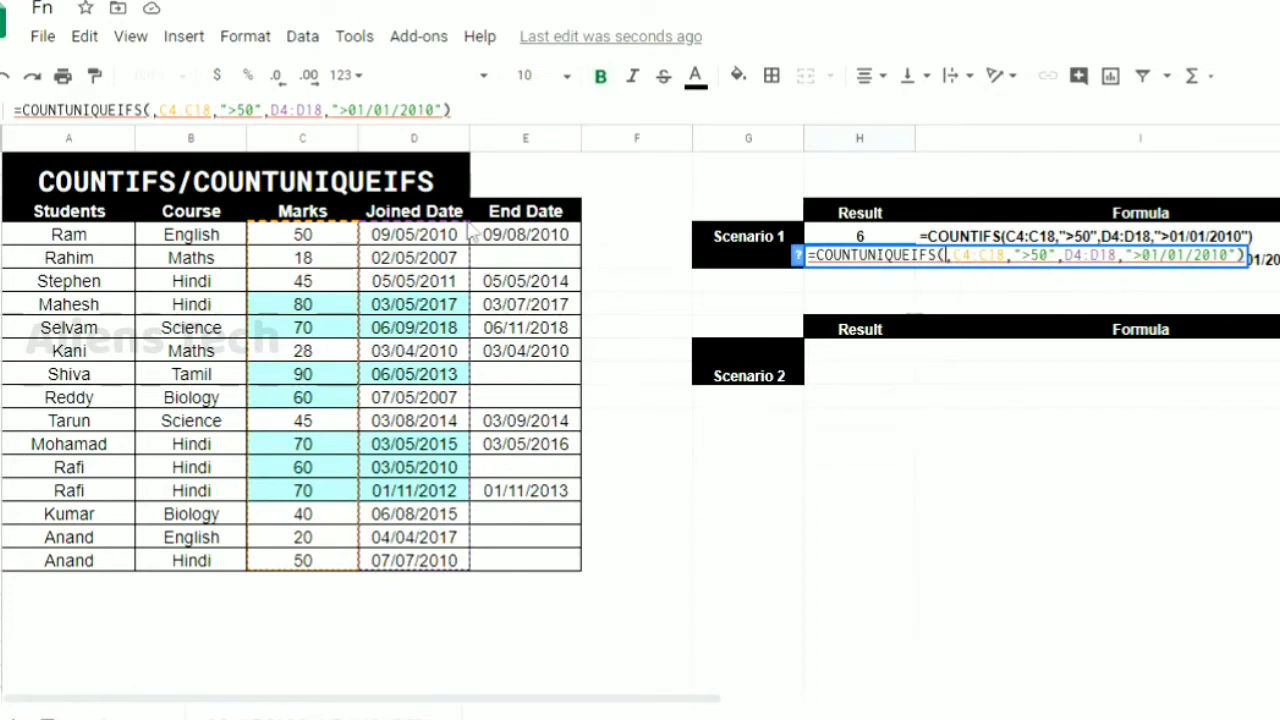
left_click(335, 237)
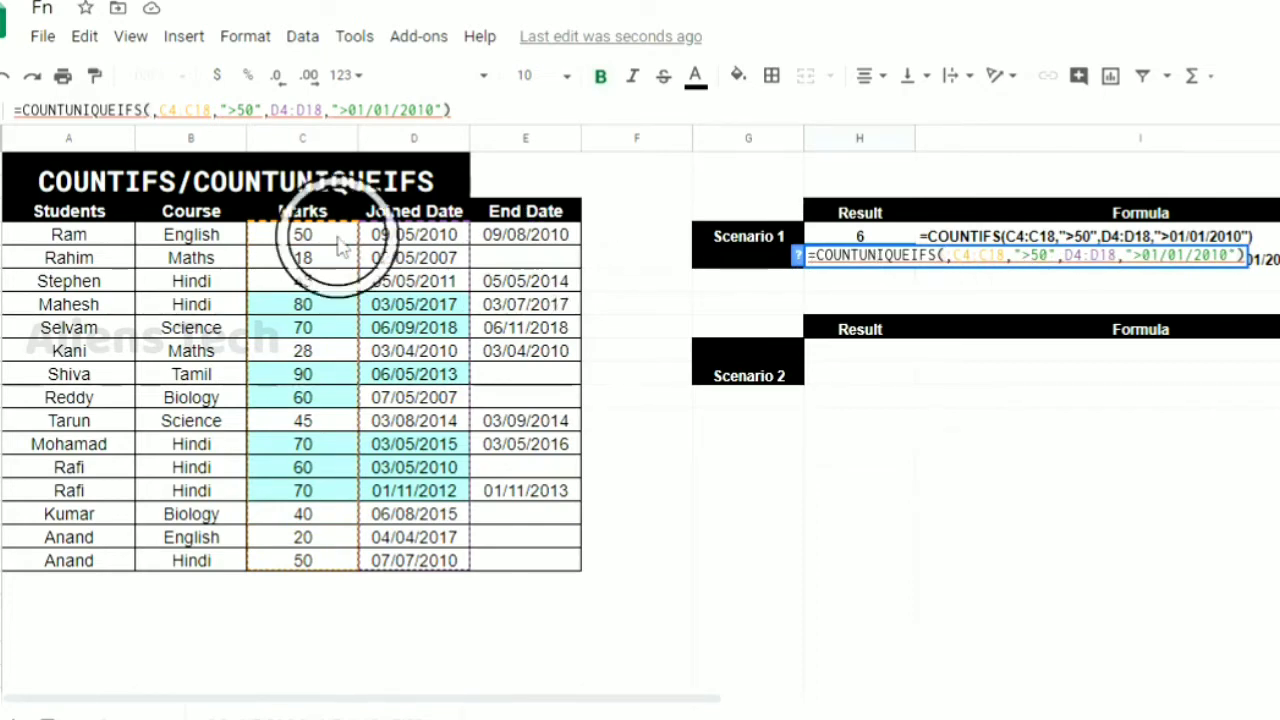
left_click(328, 562, "shift")
key("Return")
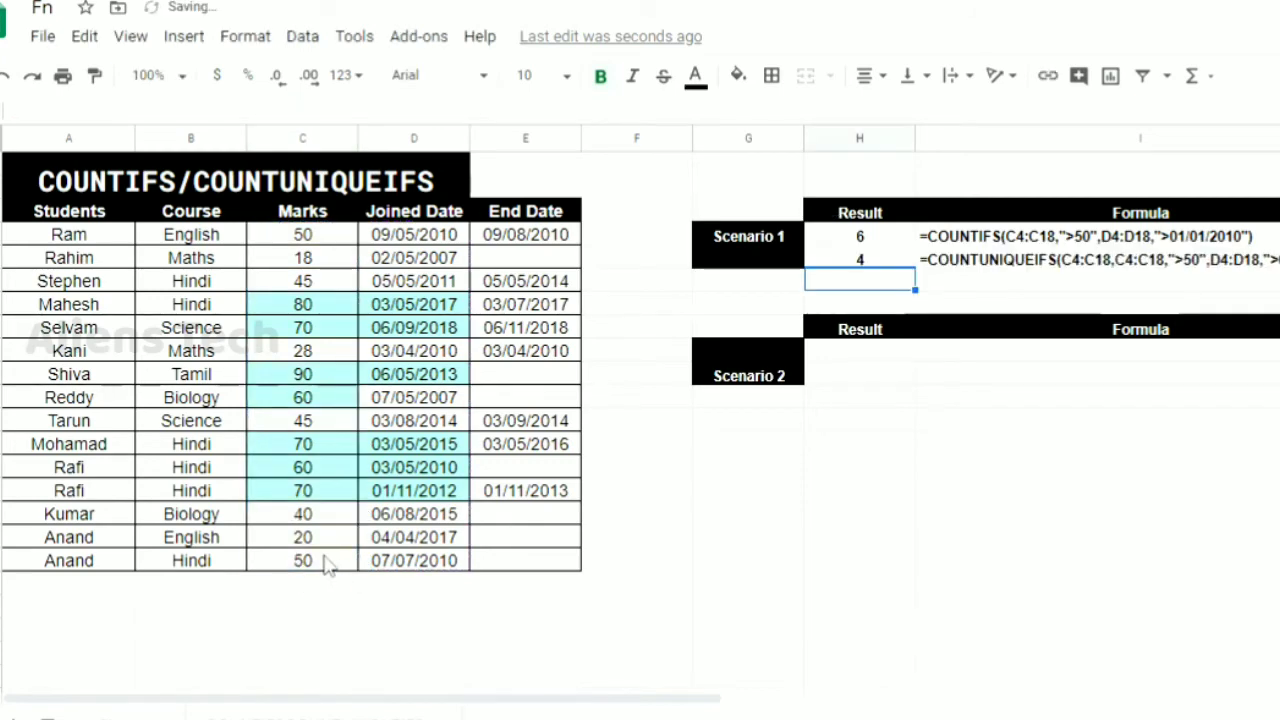
key("Up")
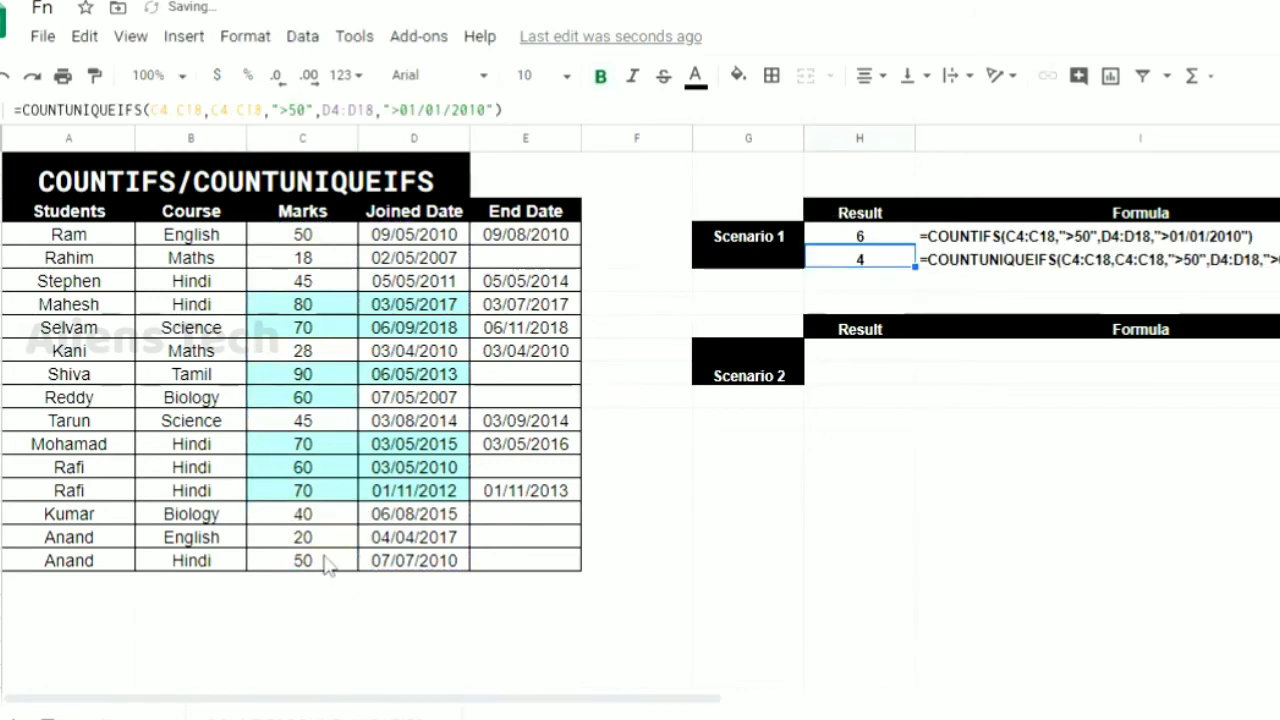
Fill the two marks of 70 in C13 and C15 with the yellow theme color
left_click(308, 488)
left_click(316, 442, "shift")
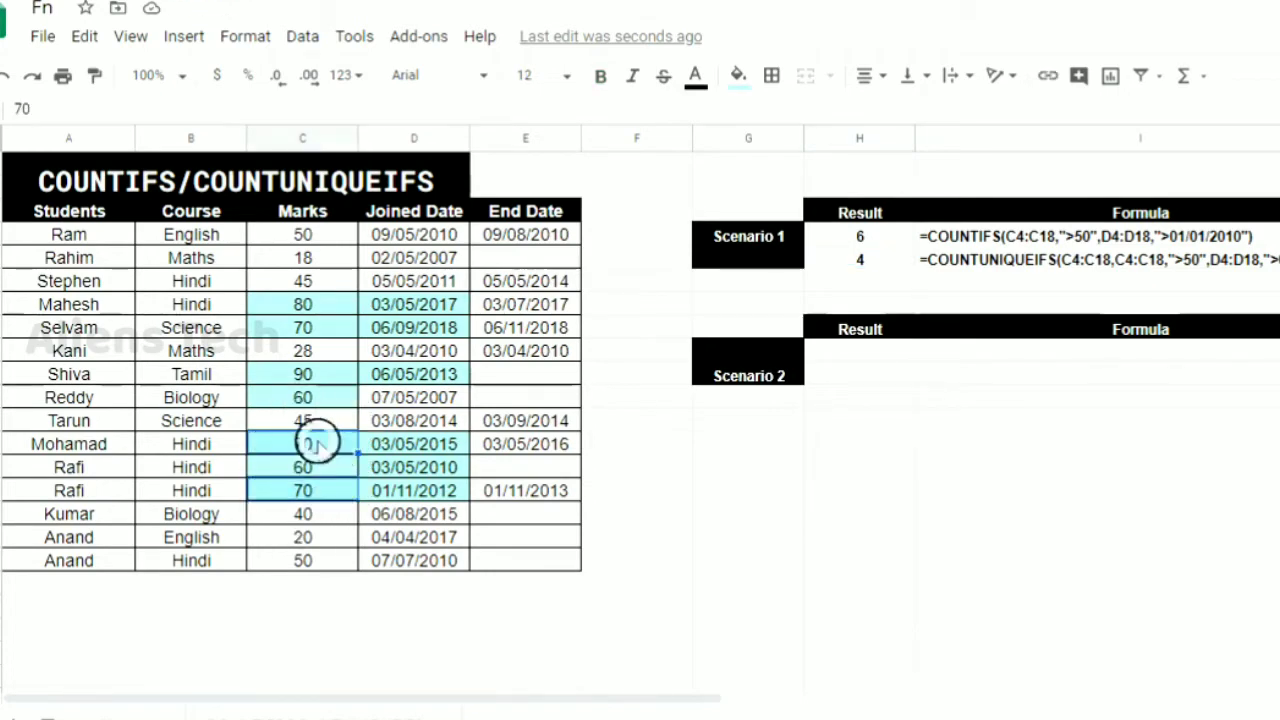
left_click(740, 80)
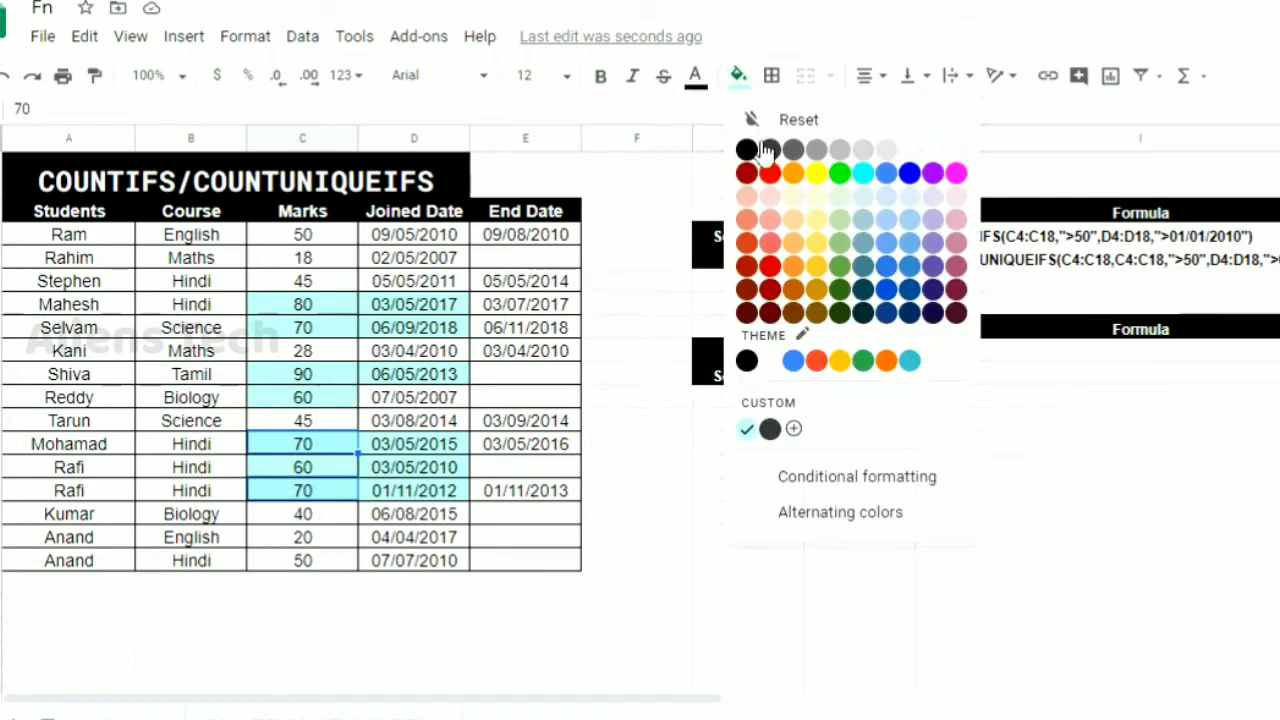
left_click(841, 364)
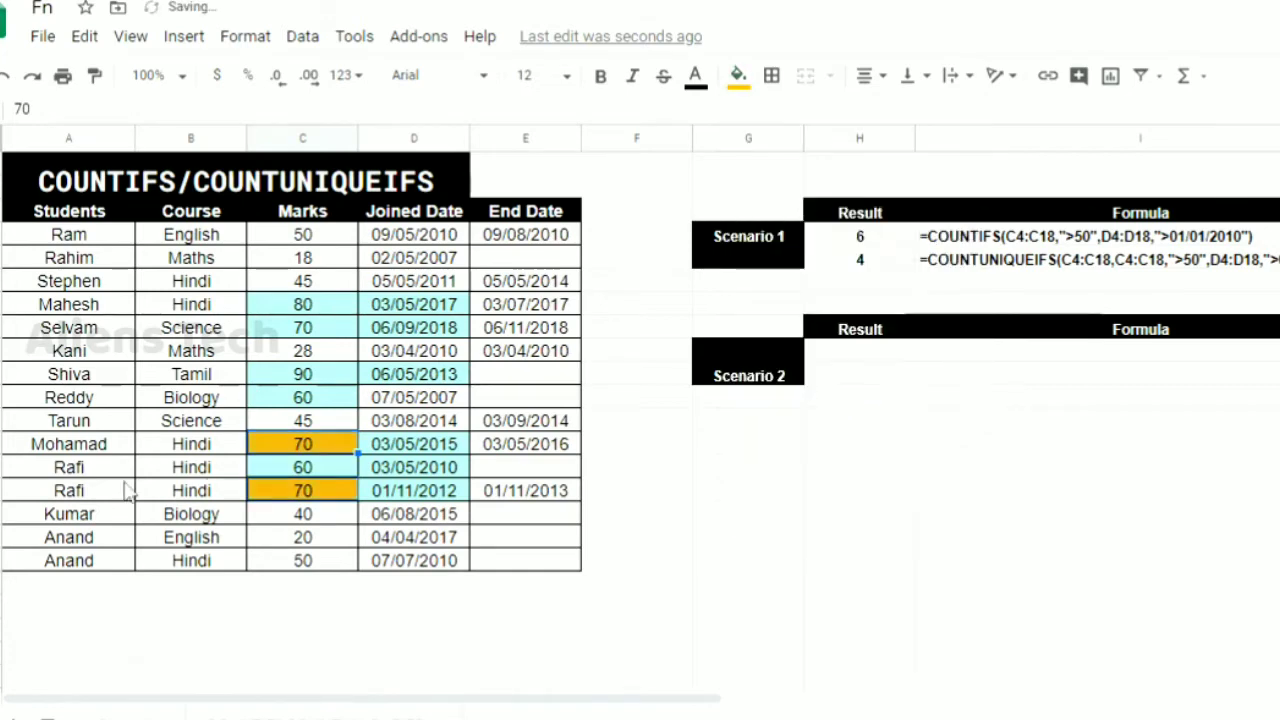
Check the unique count in H5 against the remaining highlighted marks in C14, C11, C10, C8 and C7
left_click(299, 460)
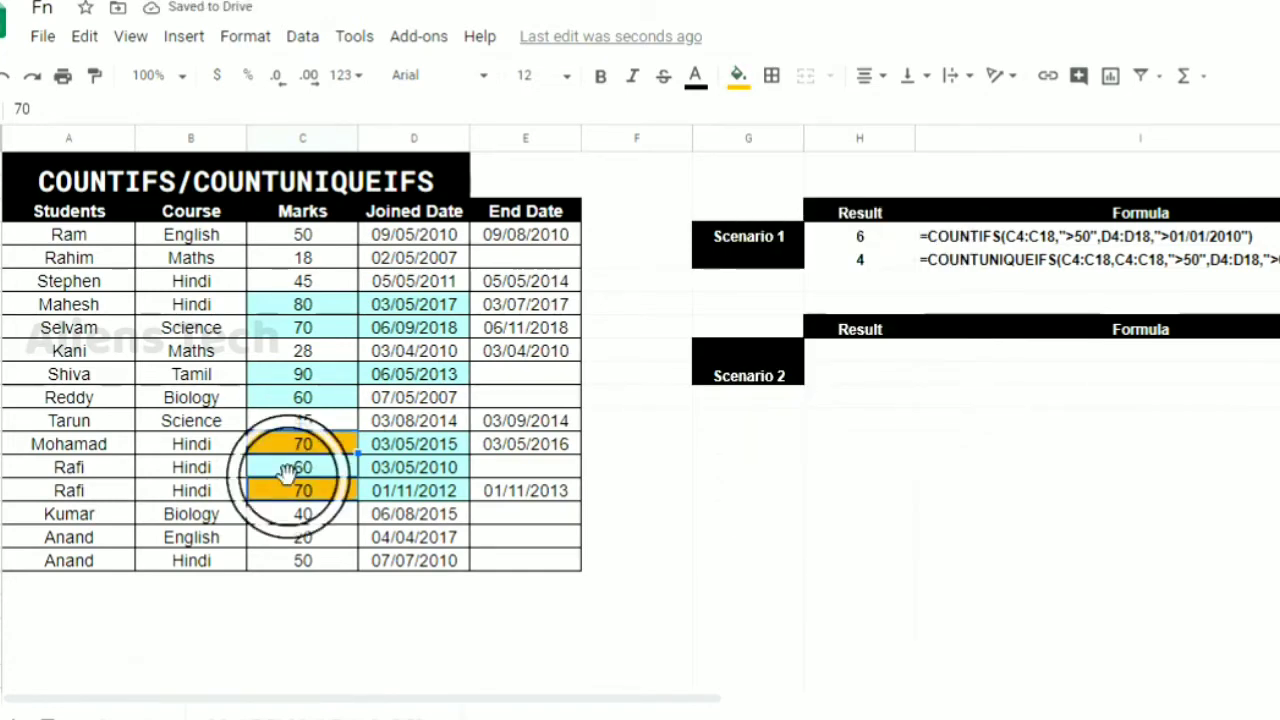
left_click(312, 474)
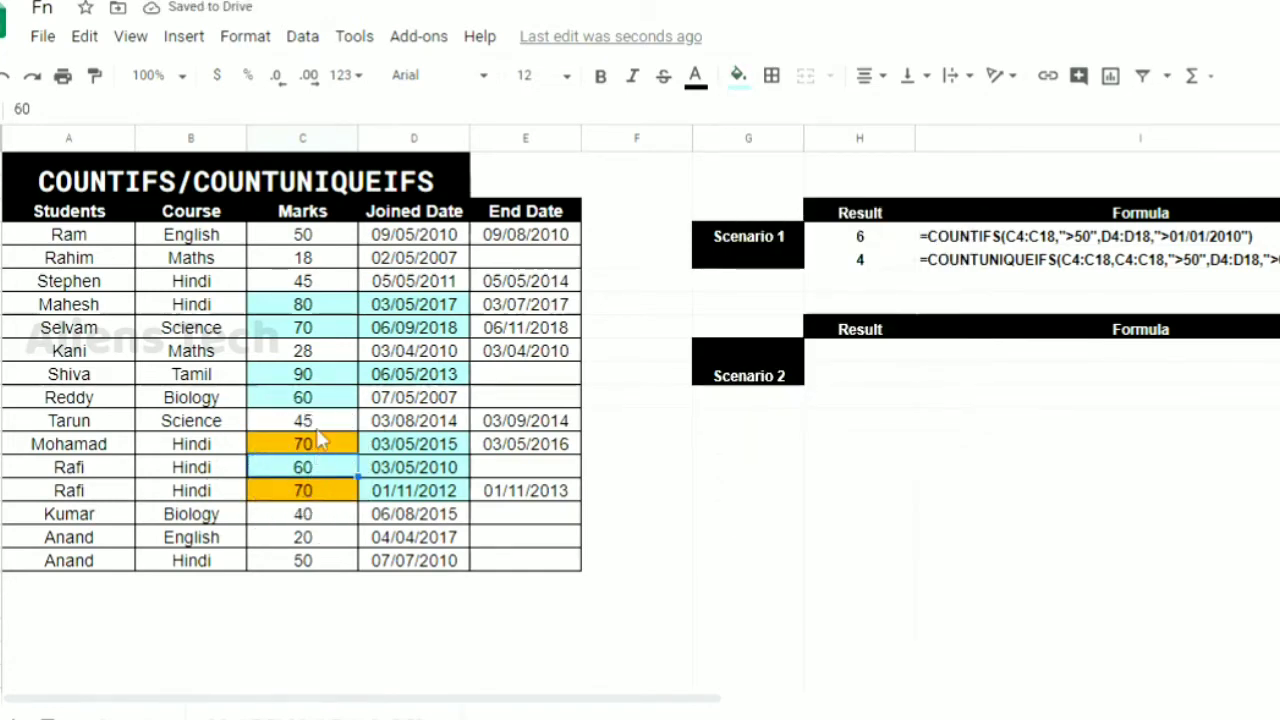
left_click(320, 403)
left_click(320, 376)
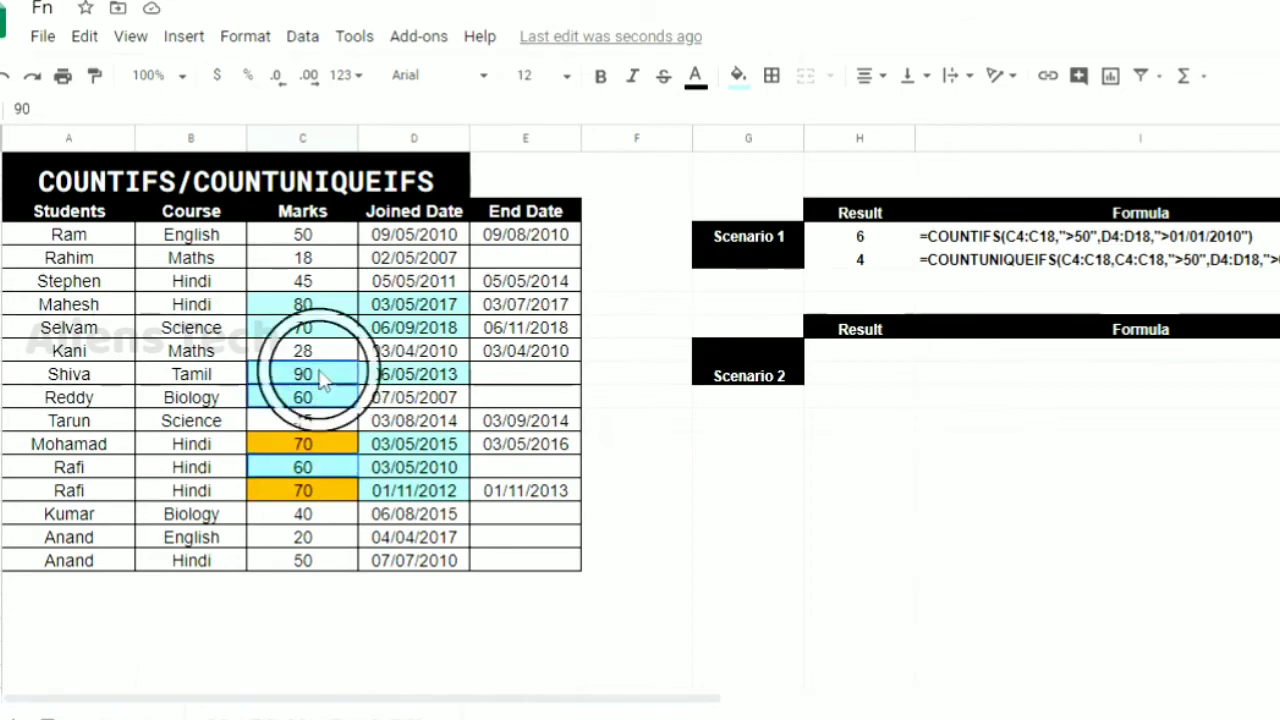
left_click(320, 326)
left_click(323, 306)
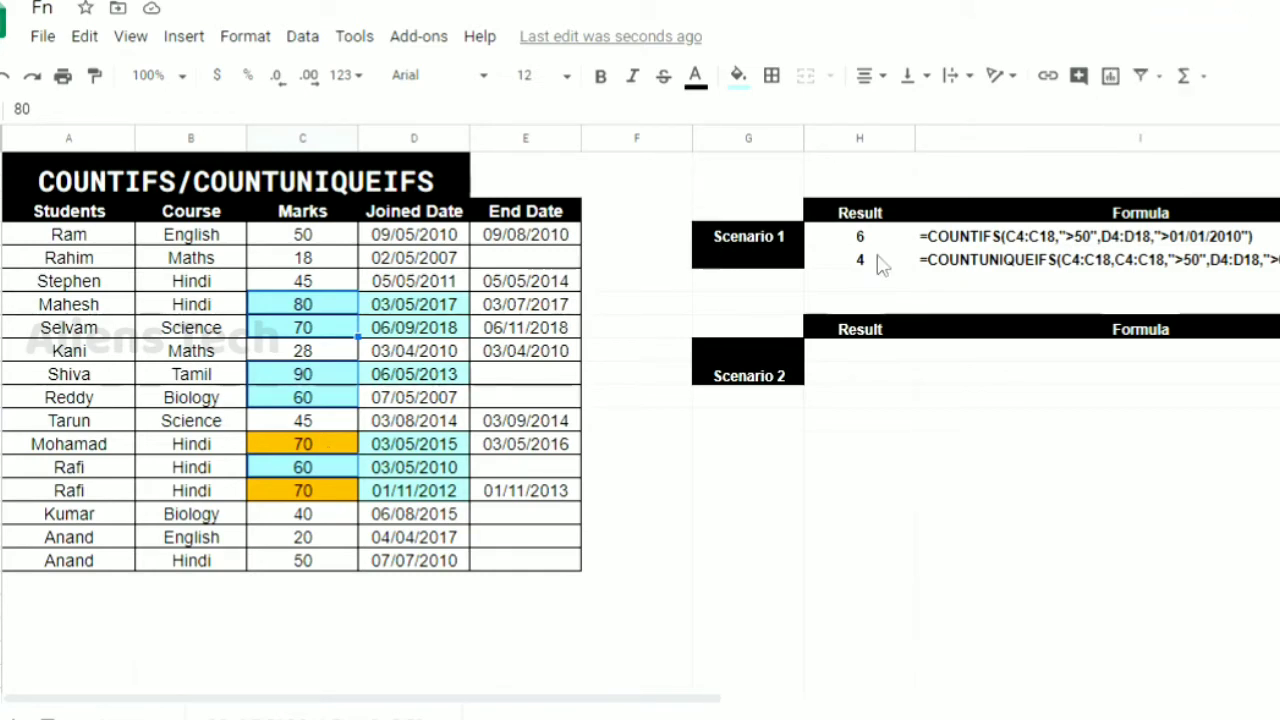
Dismiss the low battery warning and start a COUNTIFS formula in H9 with the student names A4:A18 as the first criteria range
left_click(833, 352)
left_click(835, 352)
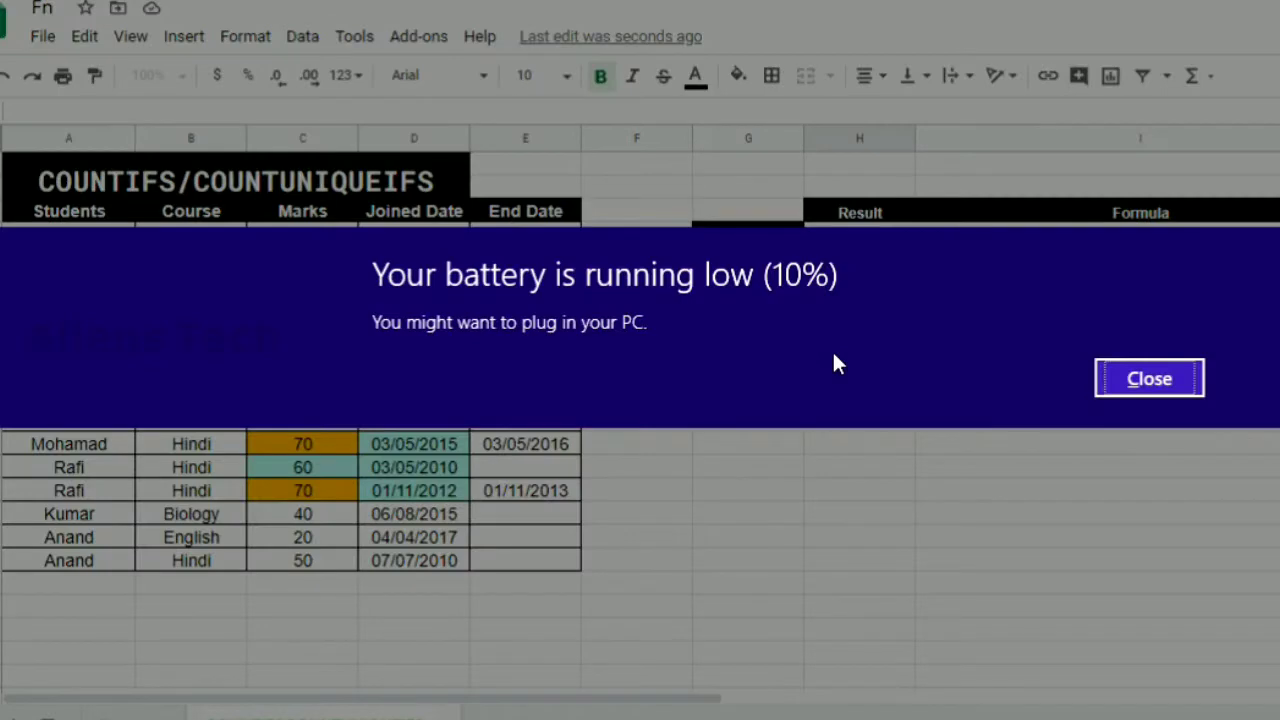
left_click(1145, 381)
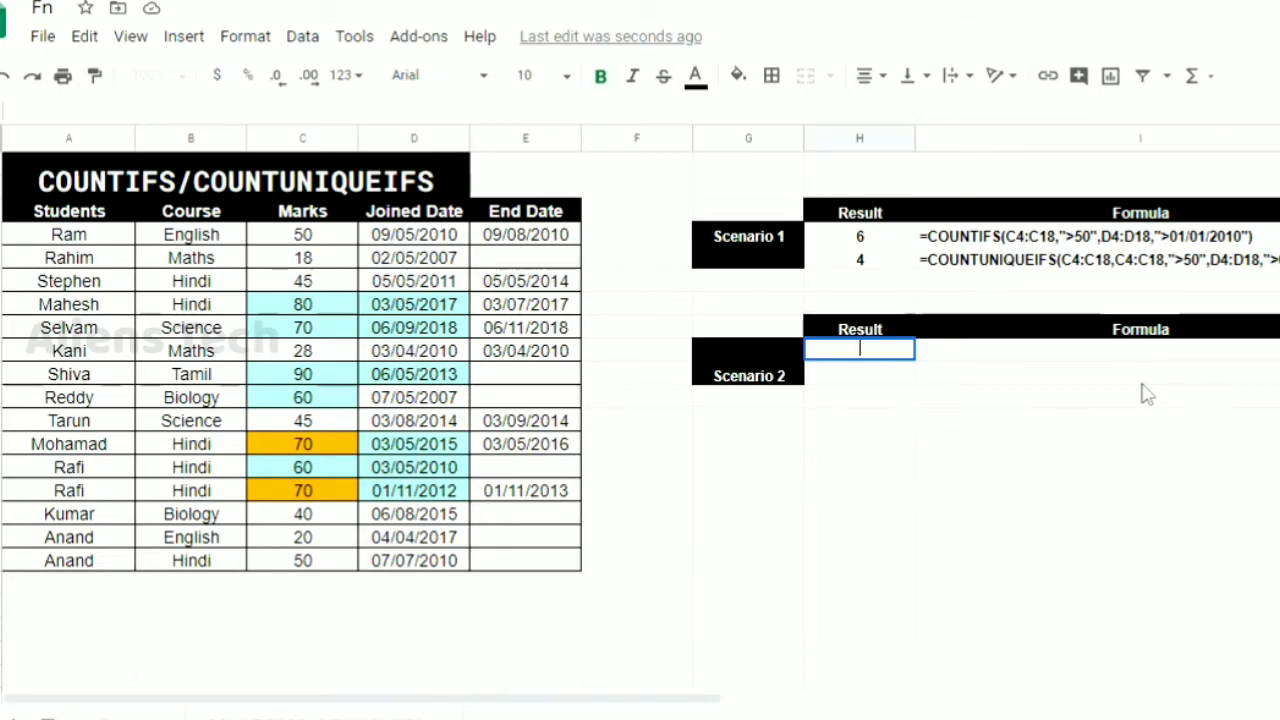
type("=COUNT")
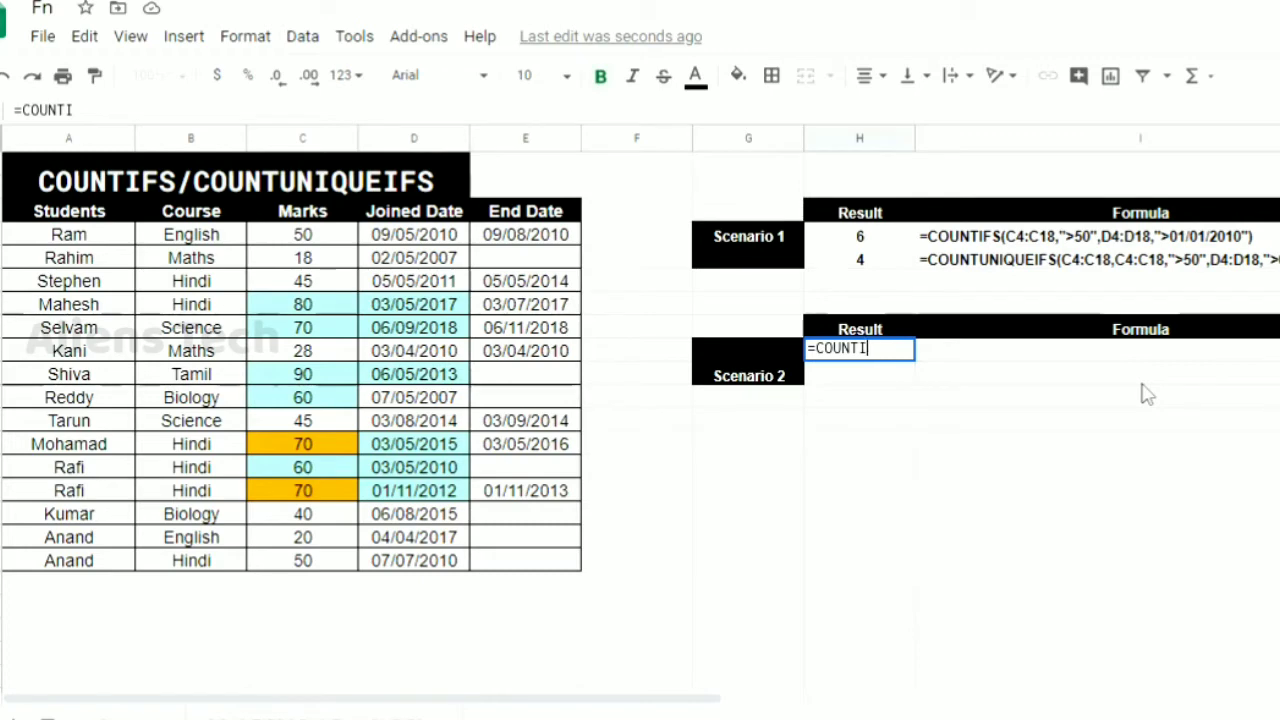
type("I")
key("BackSpace")
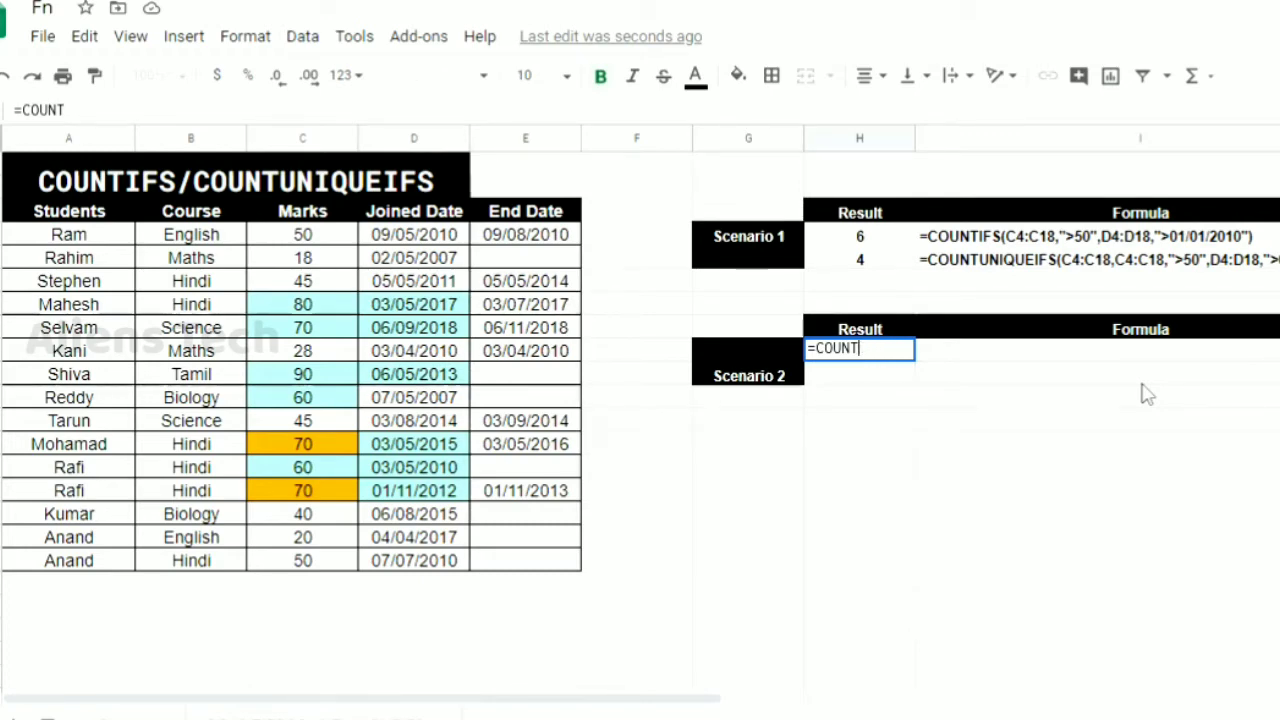
type("IFS(")
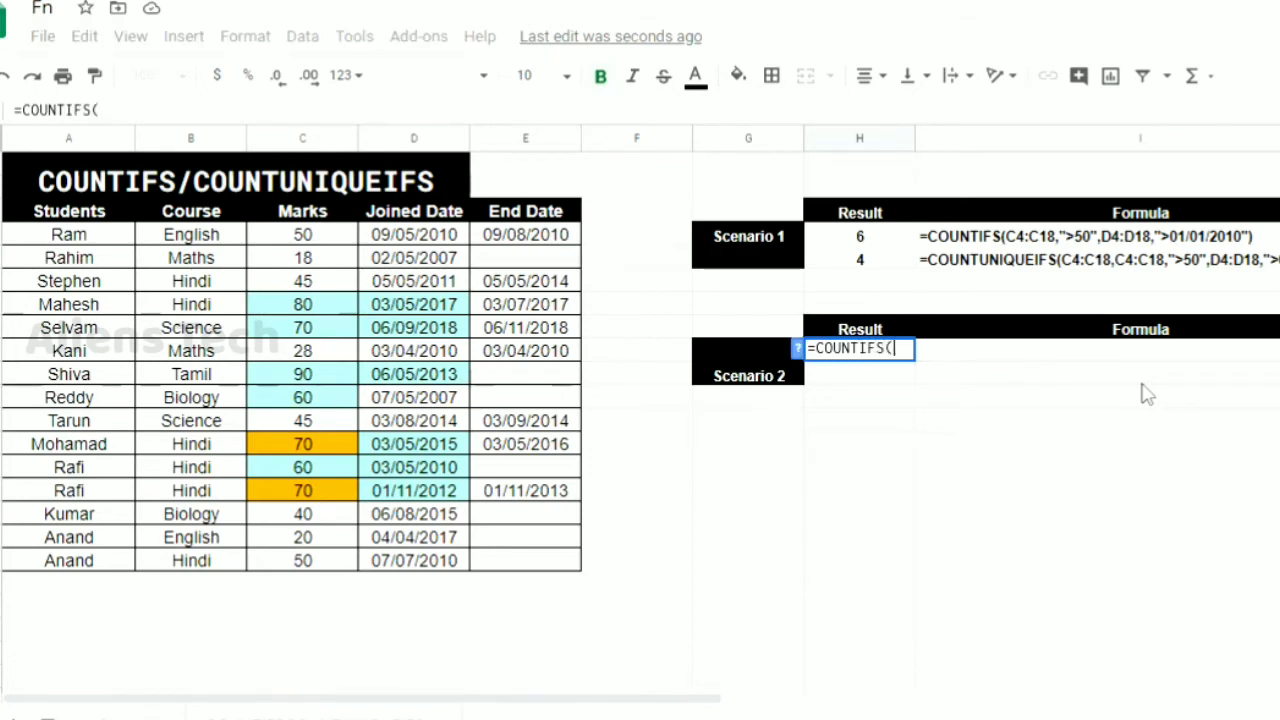
left_click(106, 240)
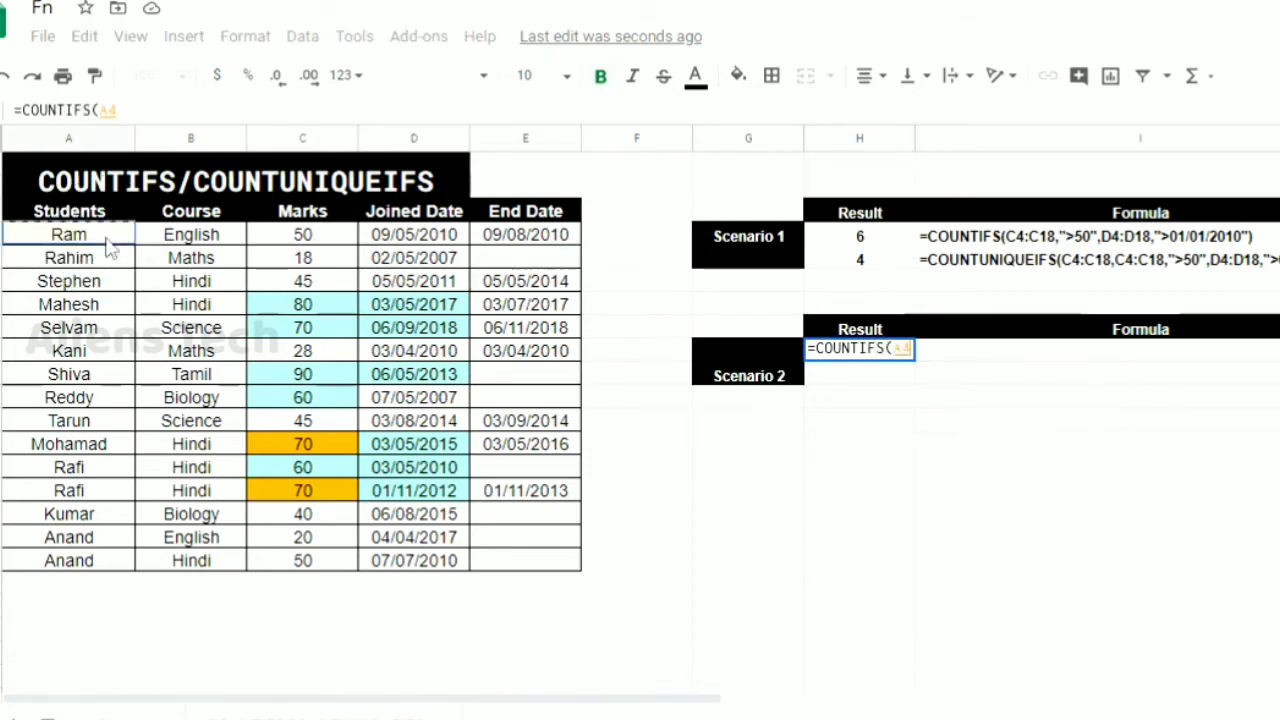
left_click(103, 562, "shift")
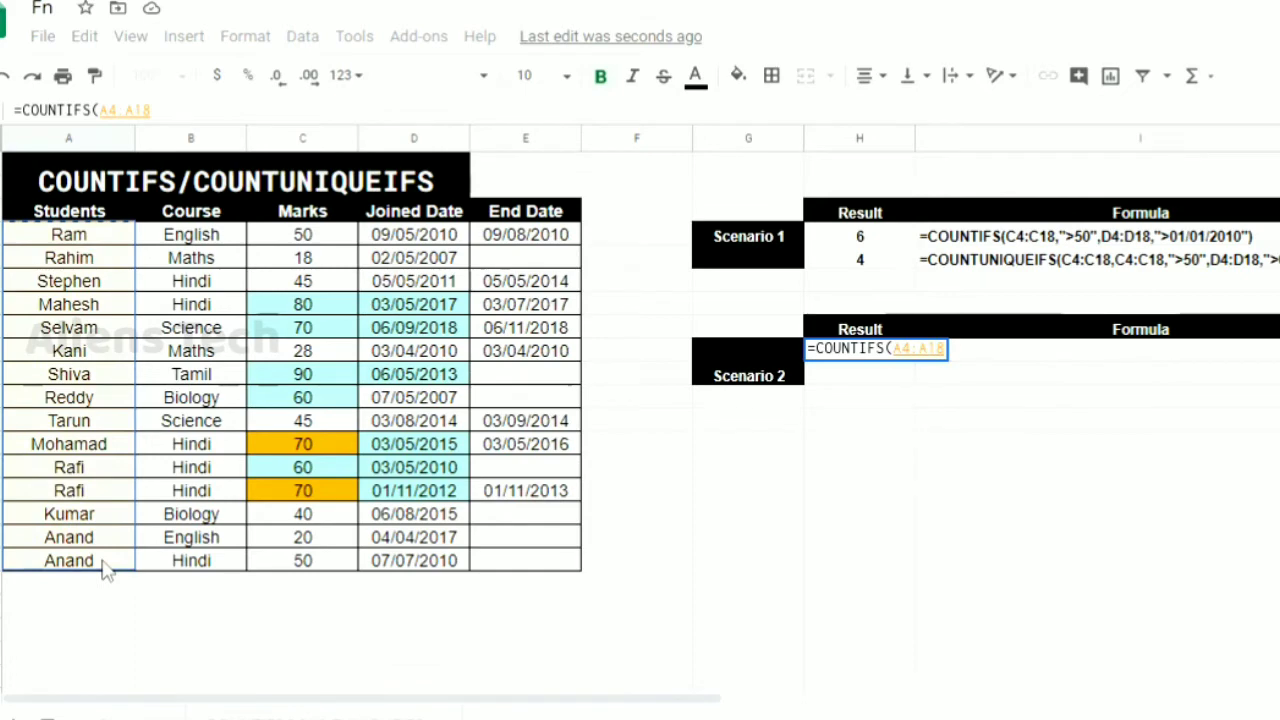
type(",")
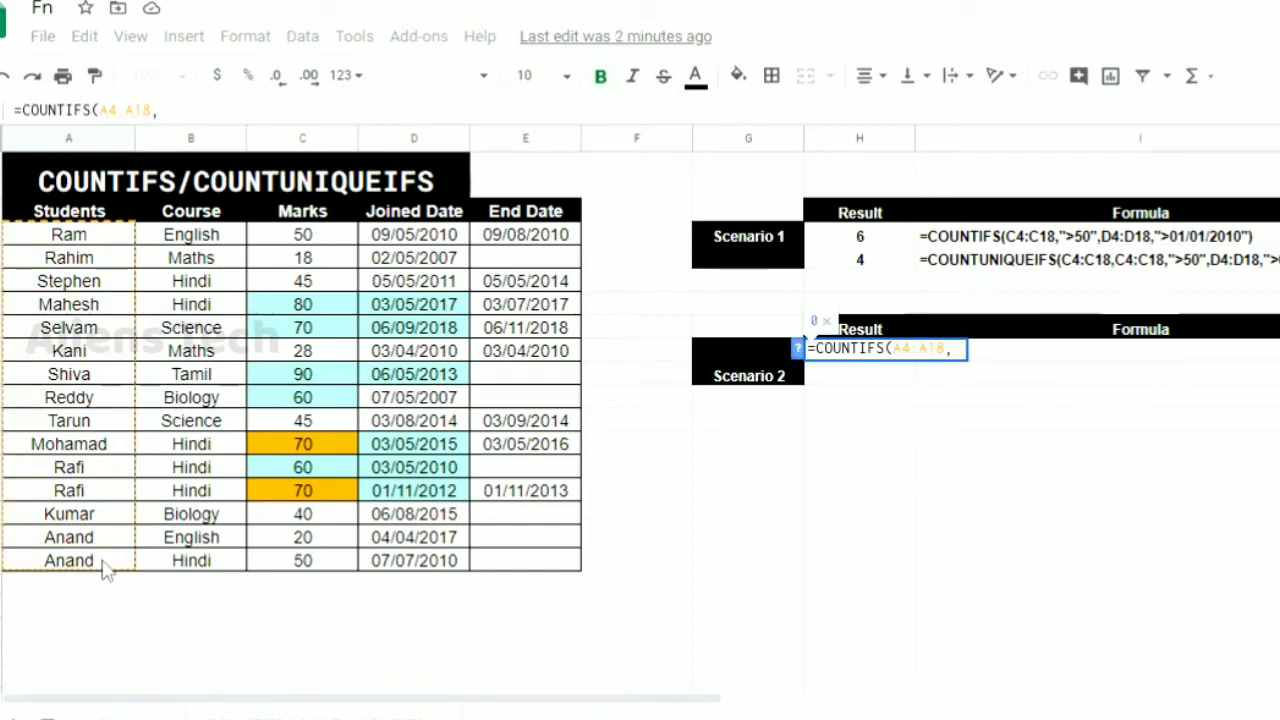
type("\"\"")
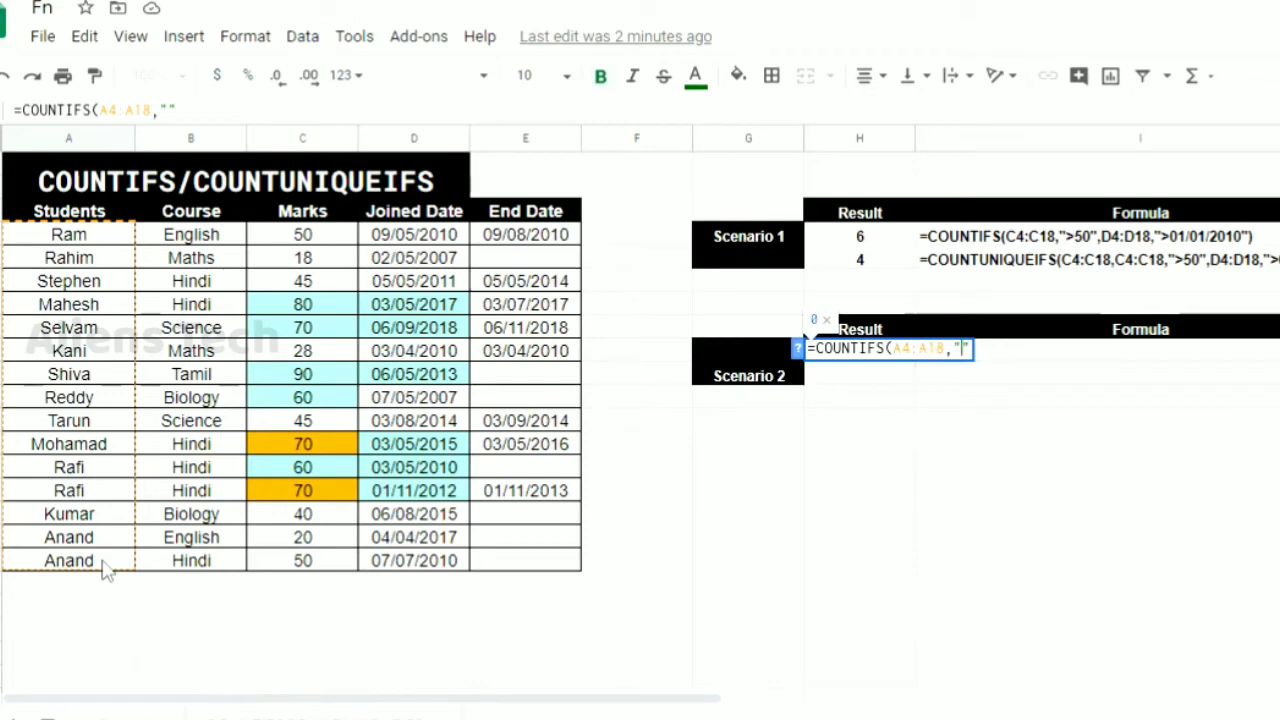
type("=H")
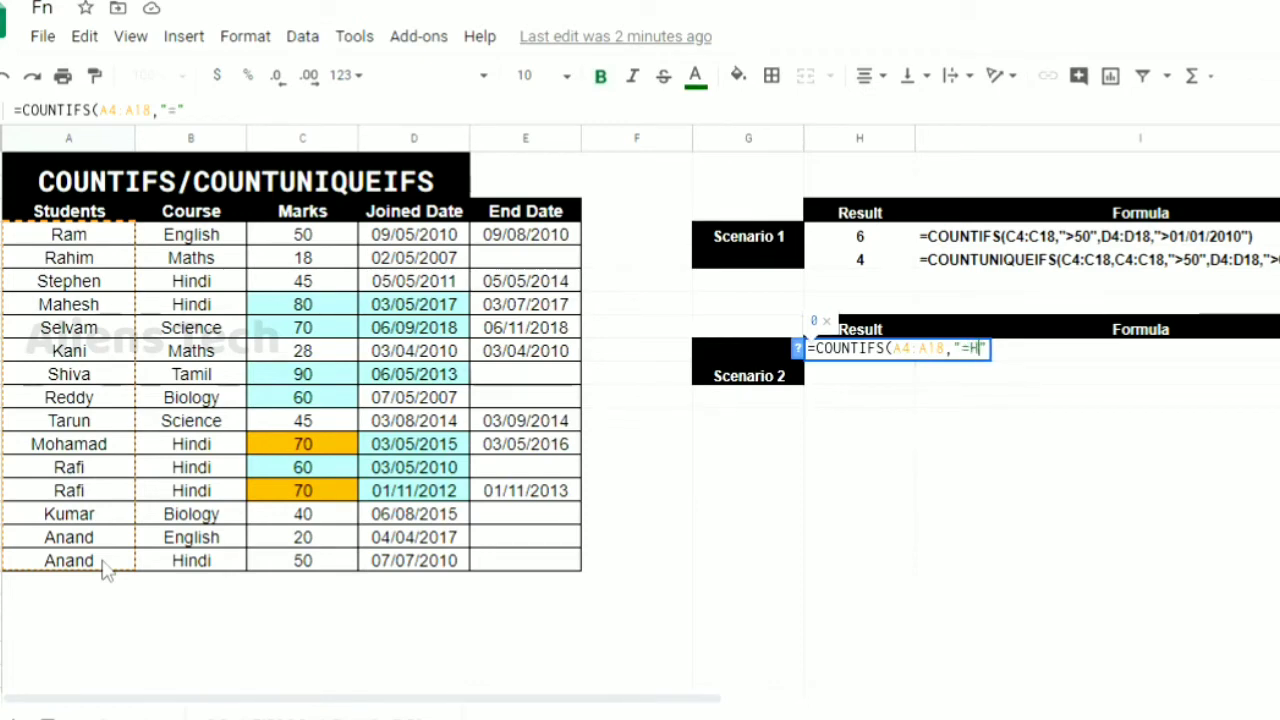
type("indi")
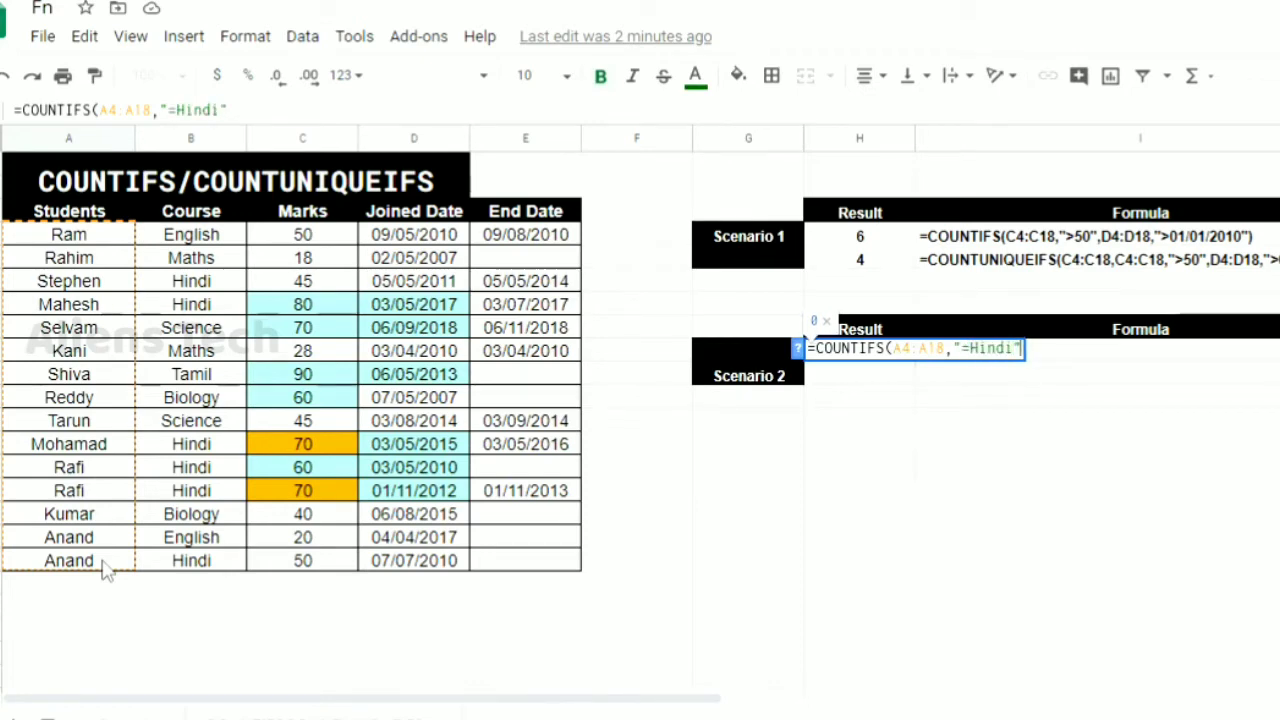
type(",")
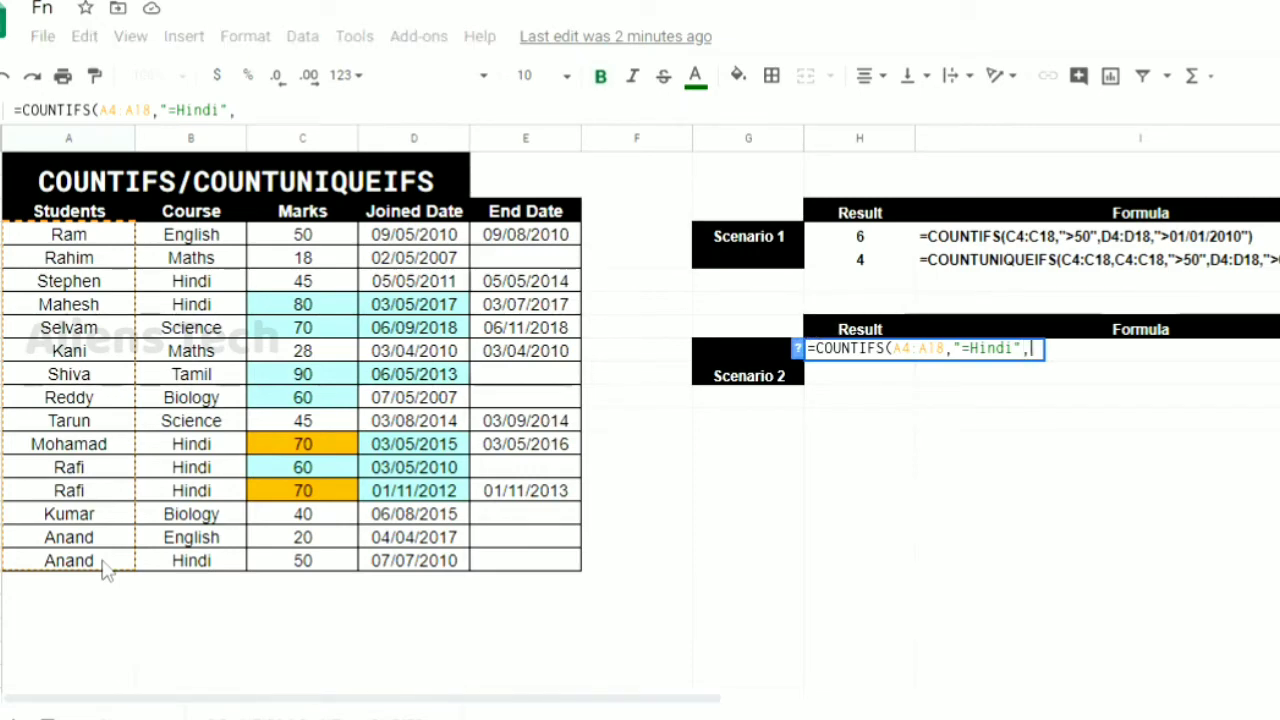
Add the marks C4:C18 with the criterion ">40" as the second condition and complete the COUNTIFS formula in H9
left_click(318, 236)
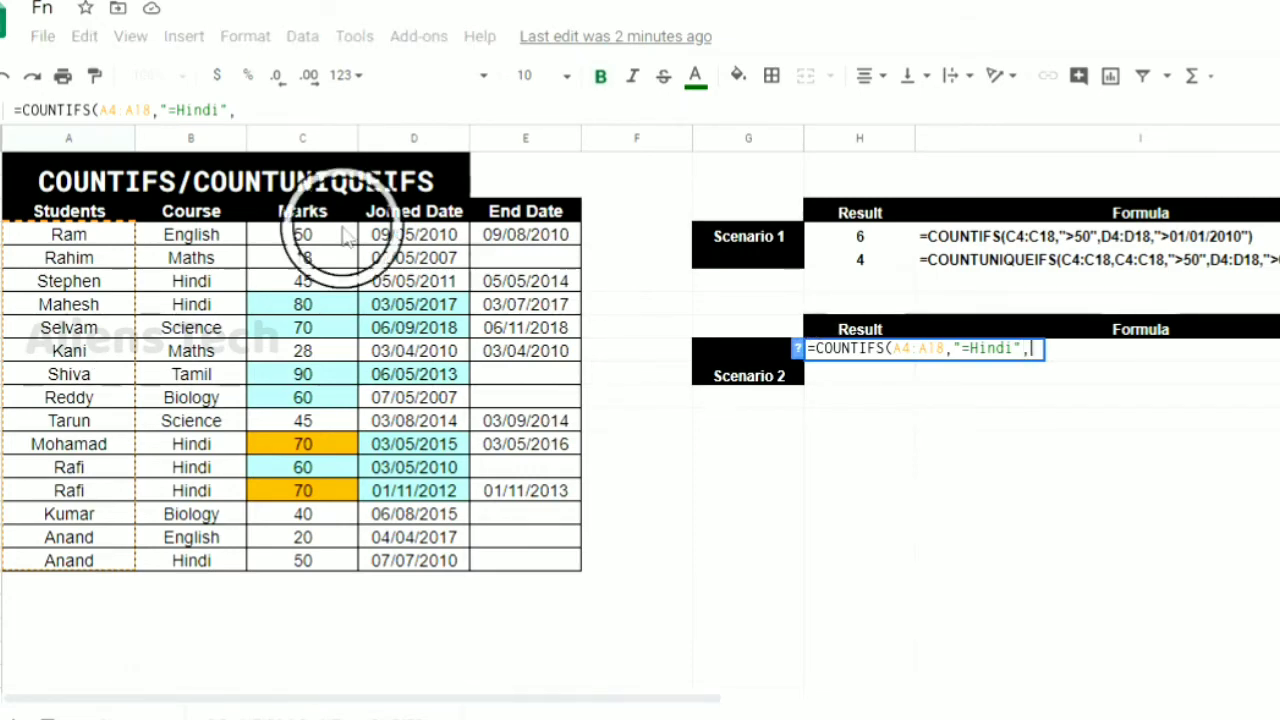
left_click(341, 561, "shift")
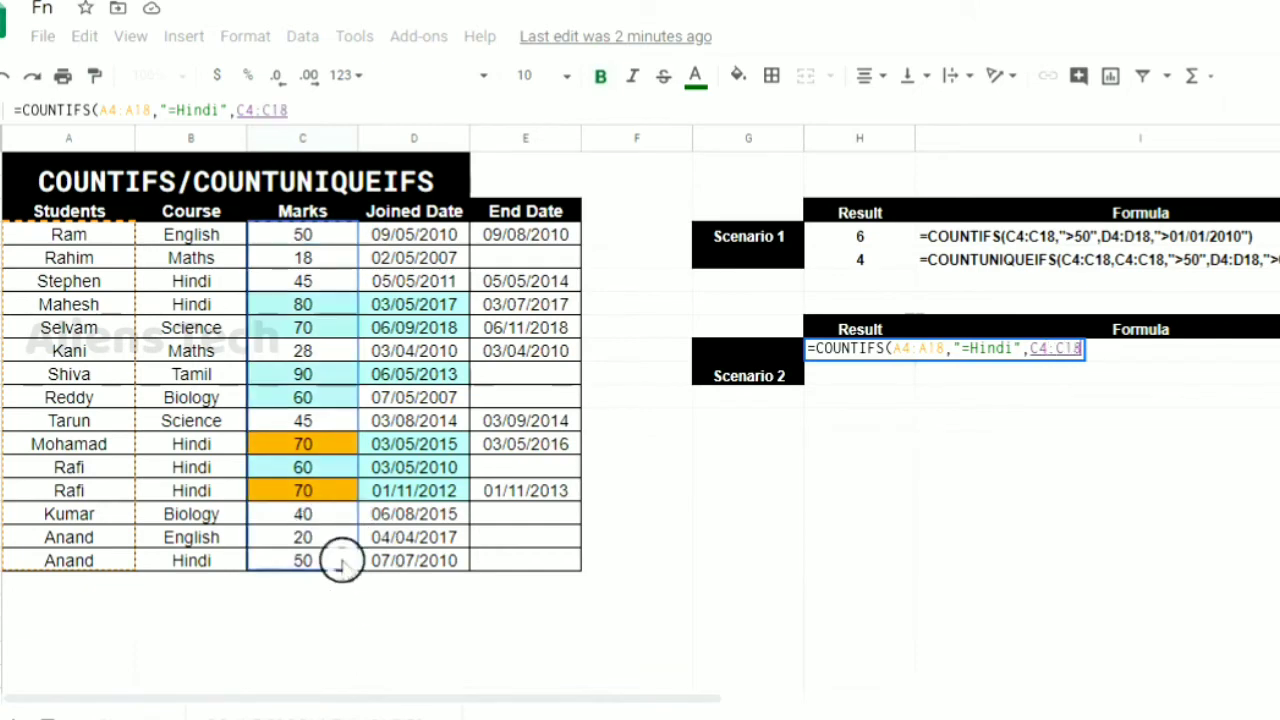
type(",\"")
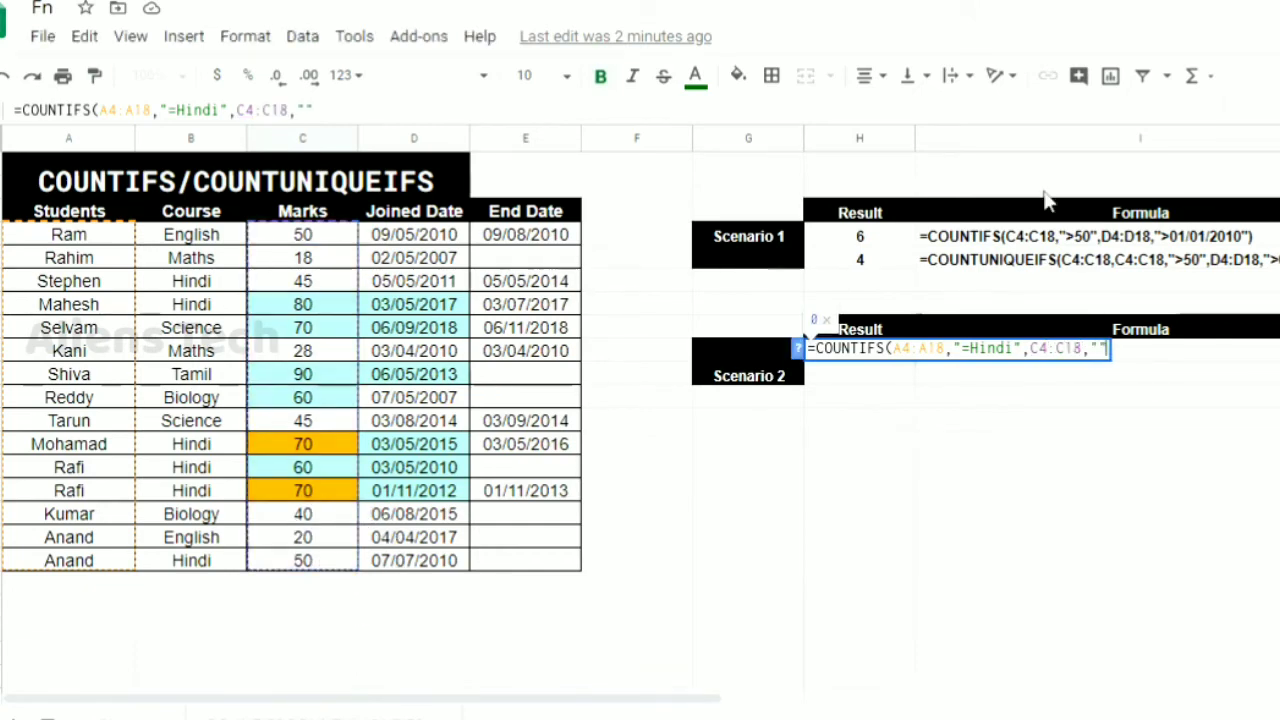
type(">40")
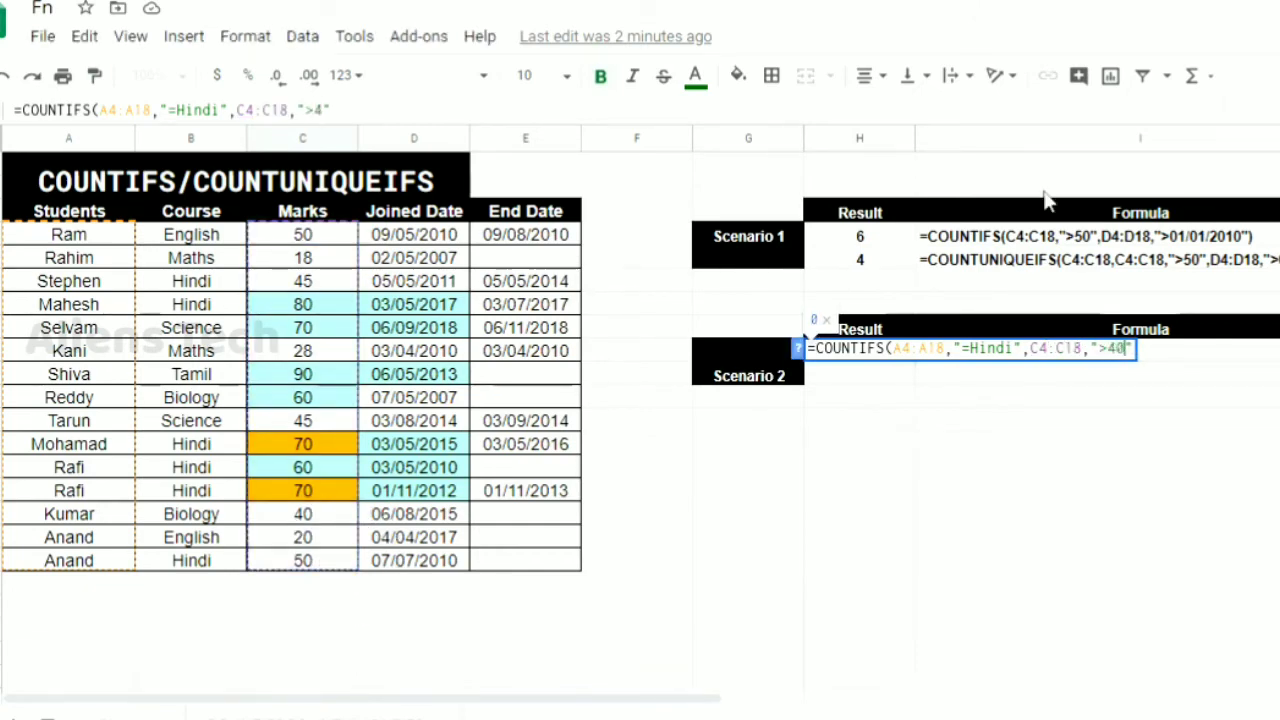
key("Right")
type(")")
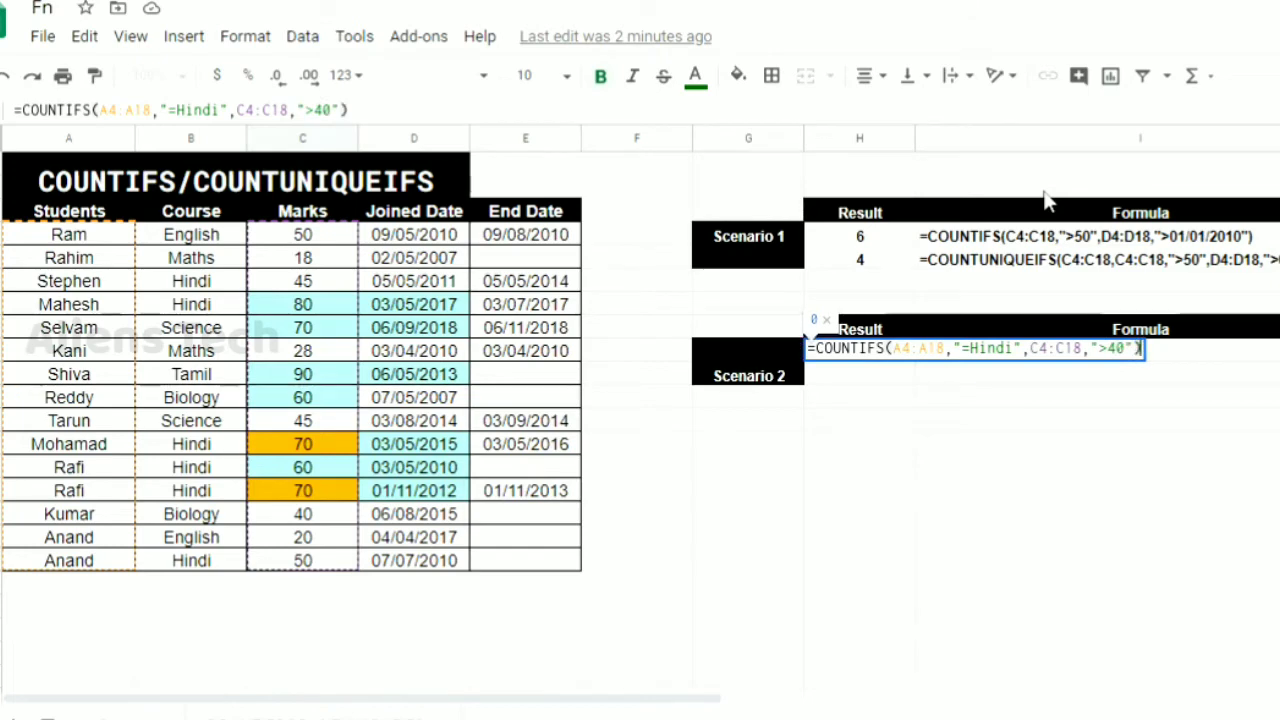
key("Return")
key("Up")
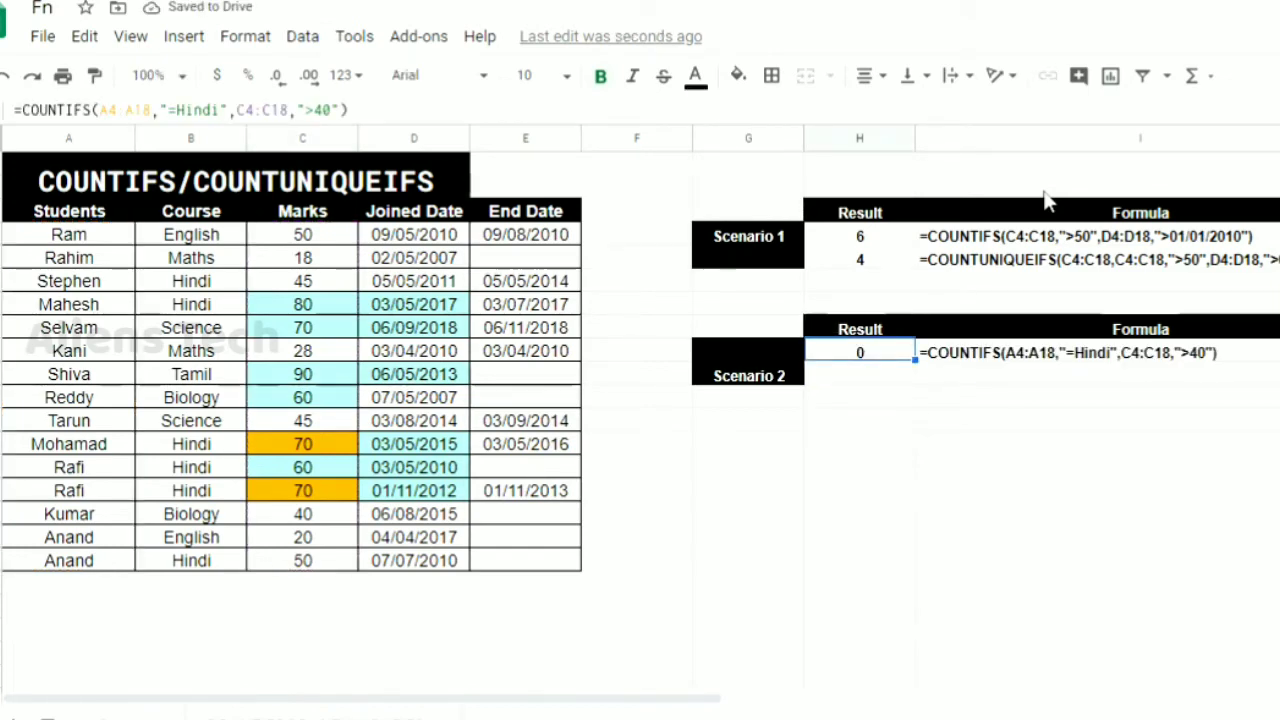
Remove the equals sign from the Hindi criterion in the H9 formula so that it reads "Hindi"
key("F2")
key("Left")
key("Left")
key("Left")
key("Left")
key("Left")
key("Left")
key("Left")
key("Left")
key("Left")
key("Left")
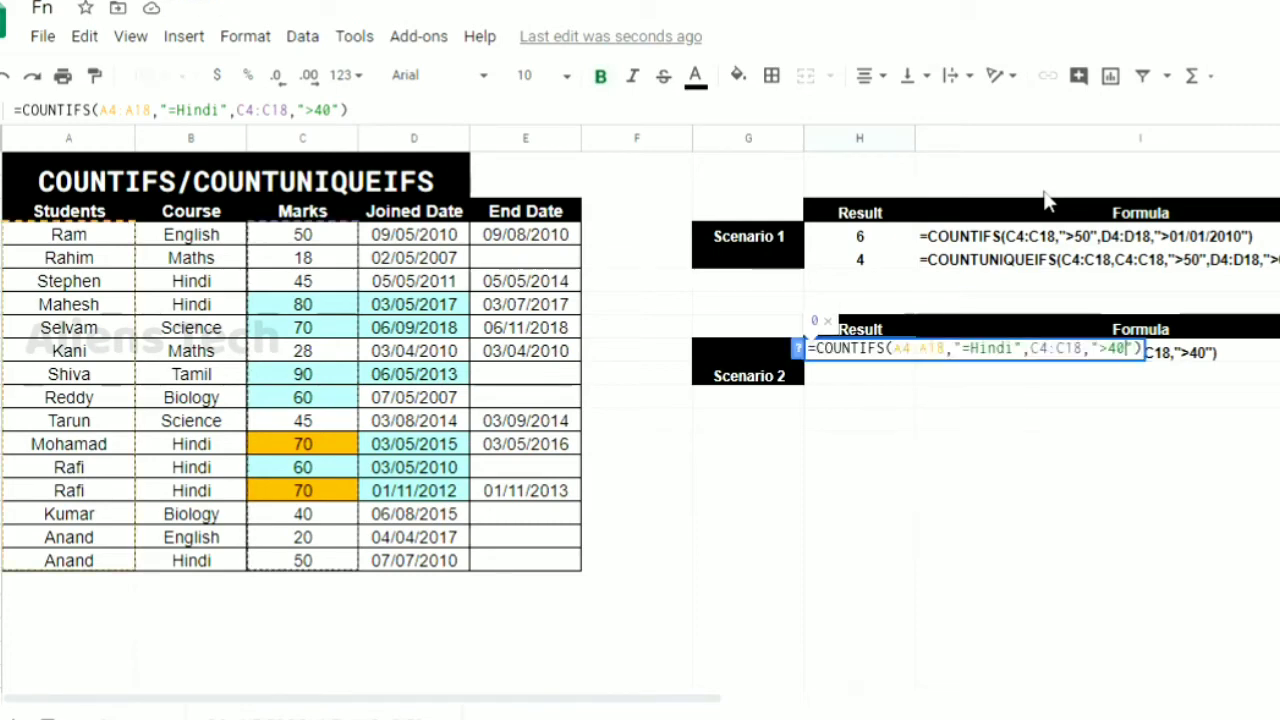
key("Left")
key("Left")
key("Left")
key("Left")
key("Left")
key("Left")
key("Left")
key("Left")
key("Left")
key("Left")
key("Left")
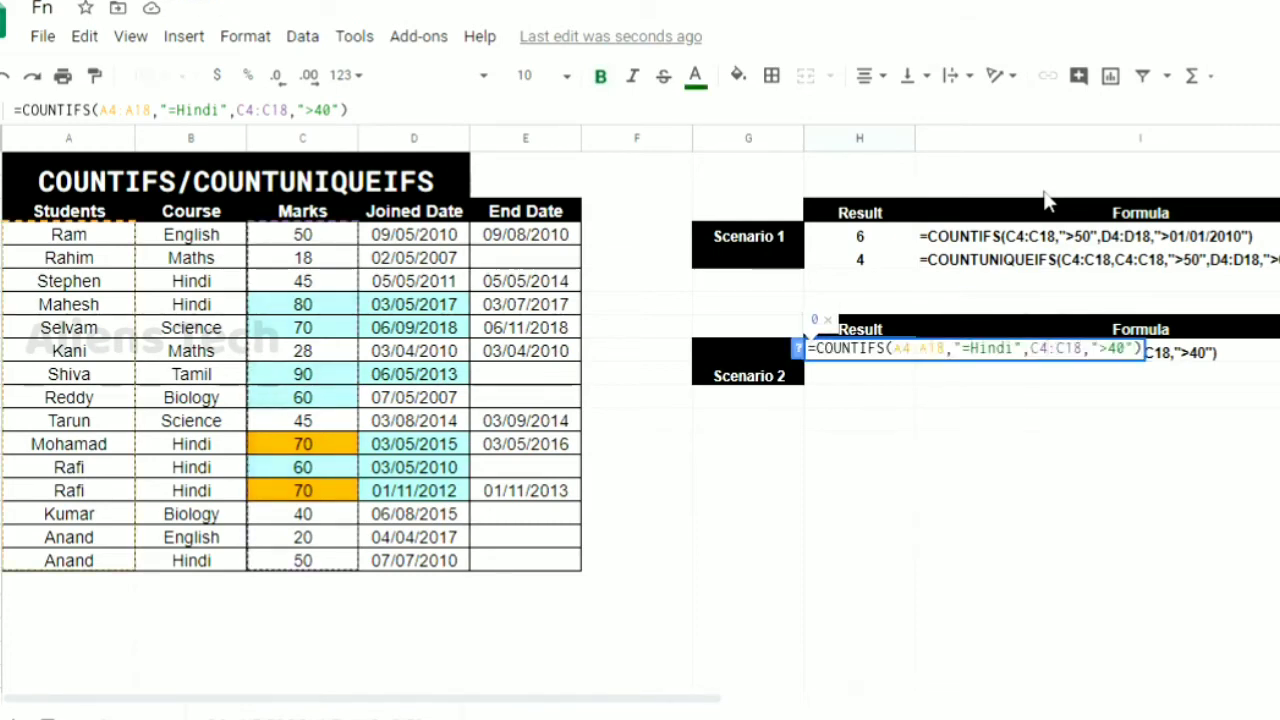
key("BackSpace")
key("Return")
key("Up")
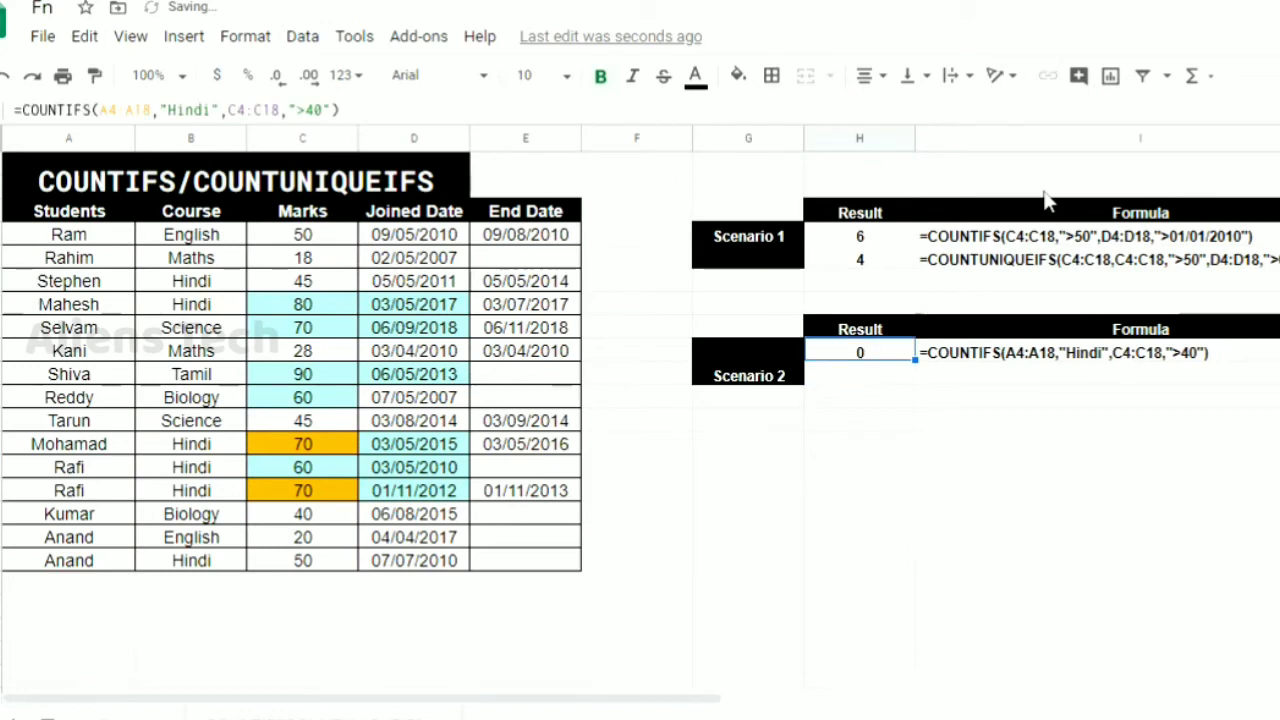
Examine the ranges and criteria of the COUNTIFS formula in H9 against the highlighted data columns
key("F2")
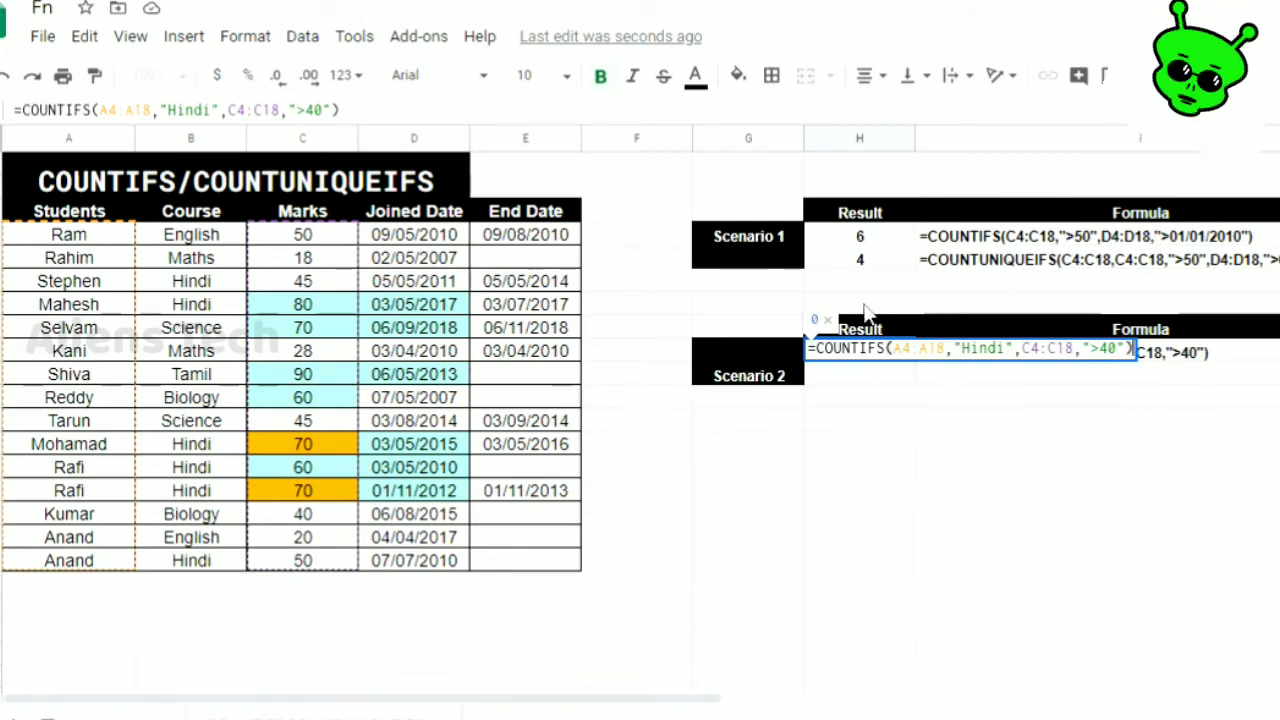
left_click(905, 353)
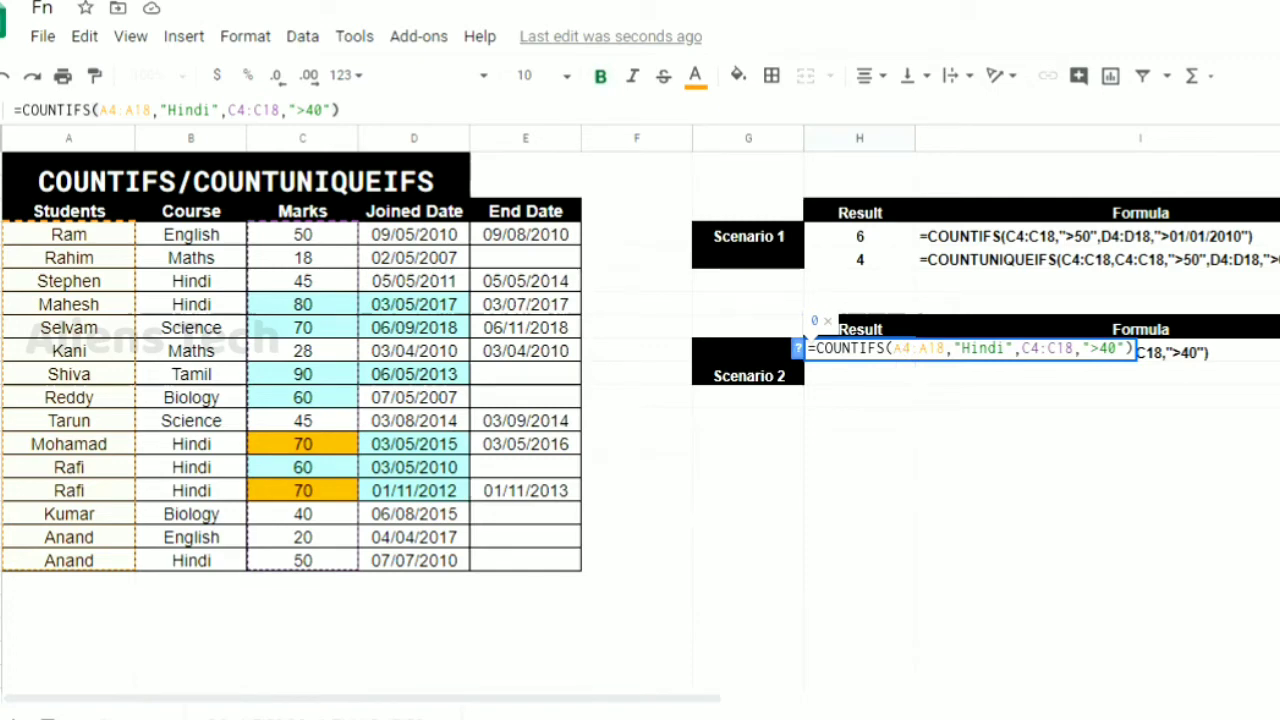
key("Return")
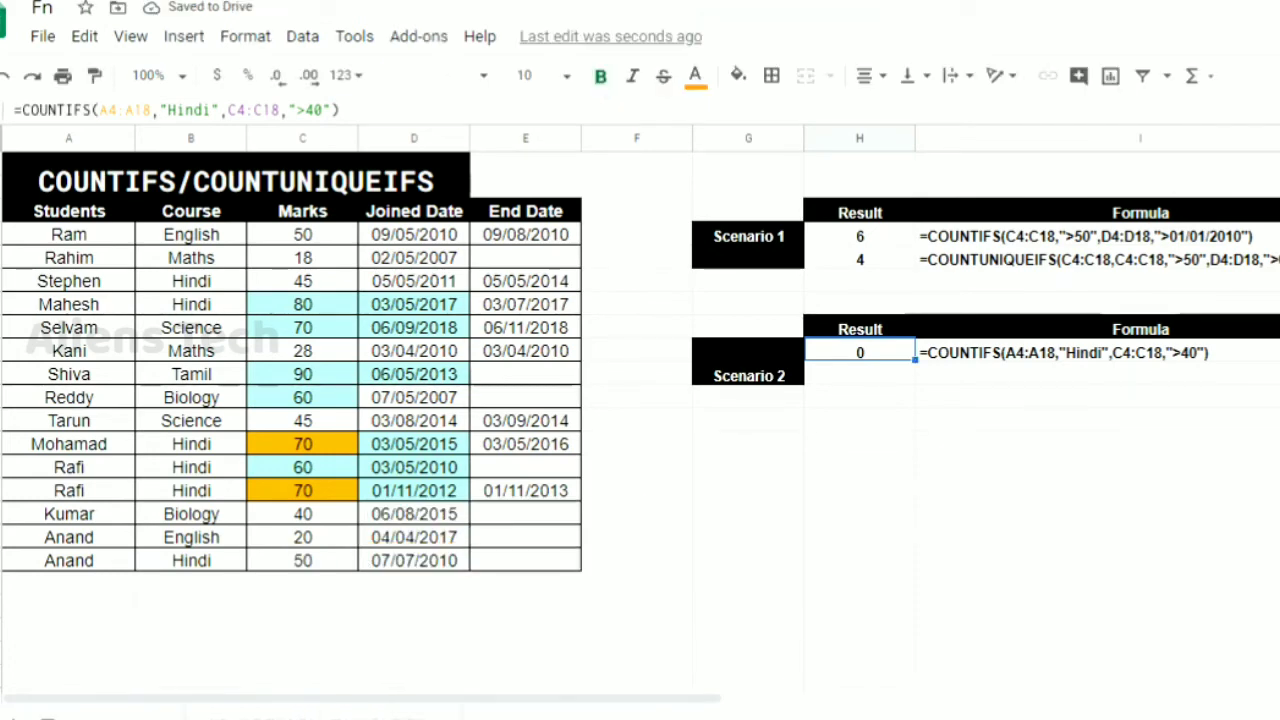
left_click(1074, 430)
left_click(1110, 515)
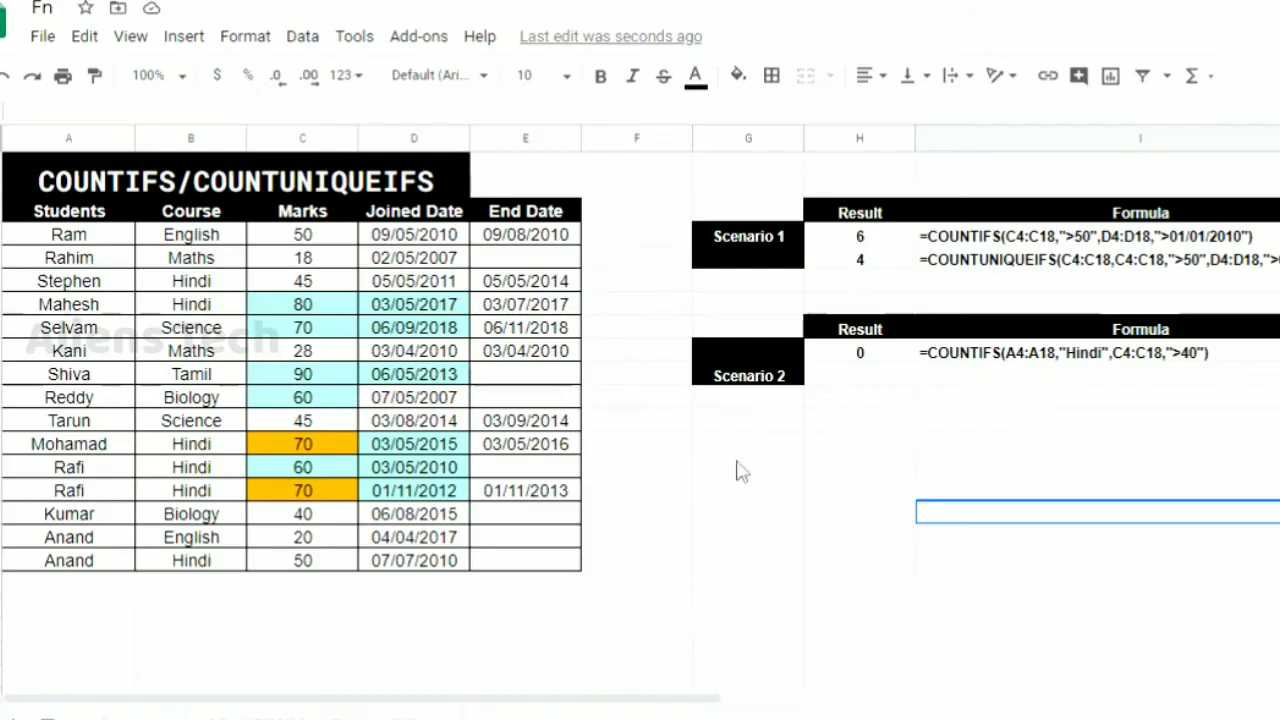
left_click(1065, 400)
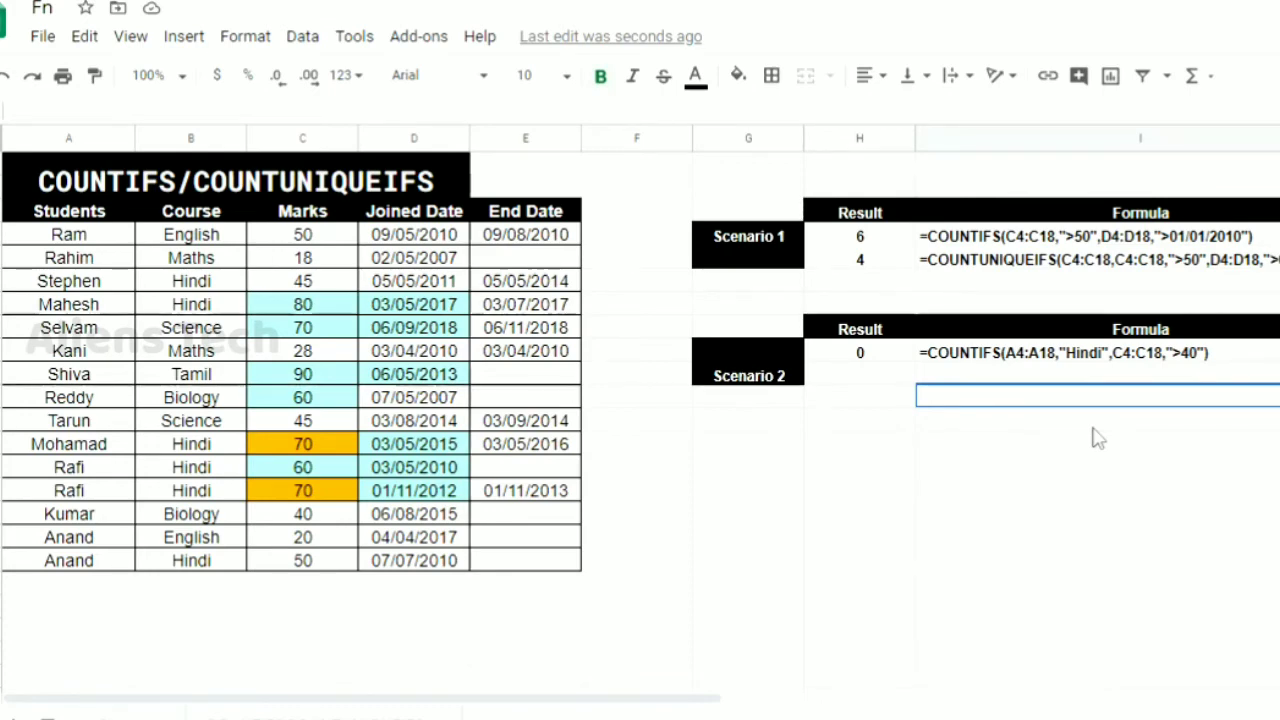
key("Up")
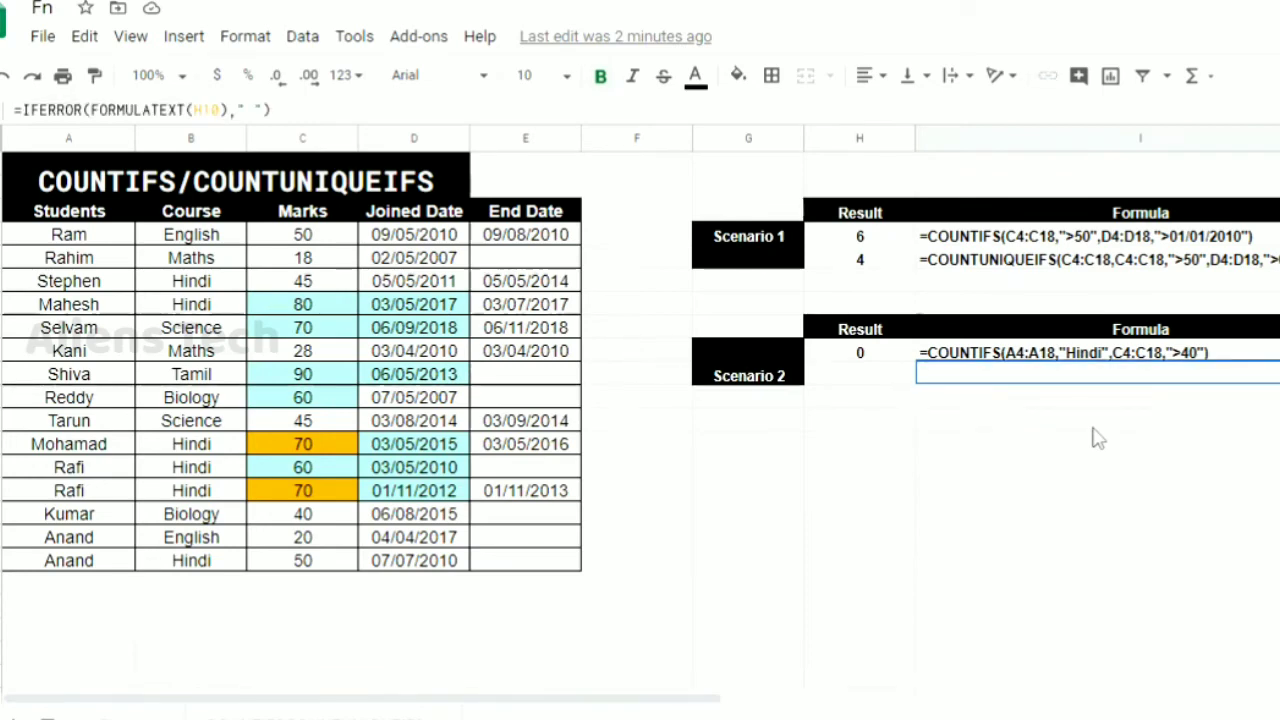
key("Left")
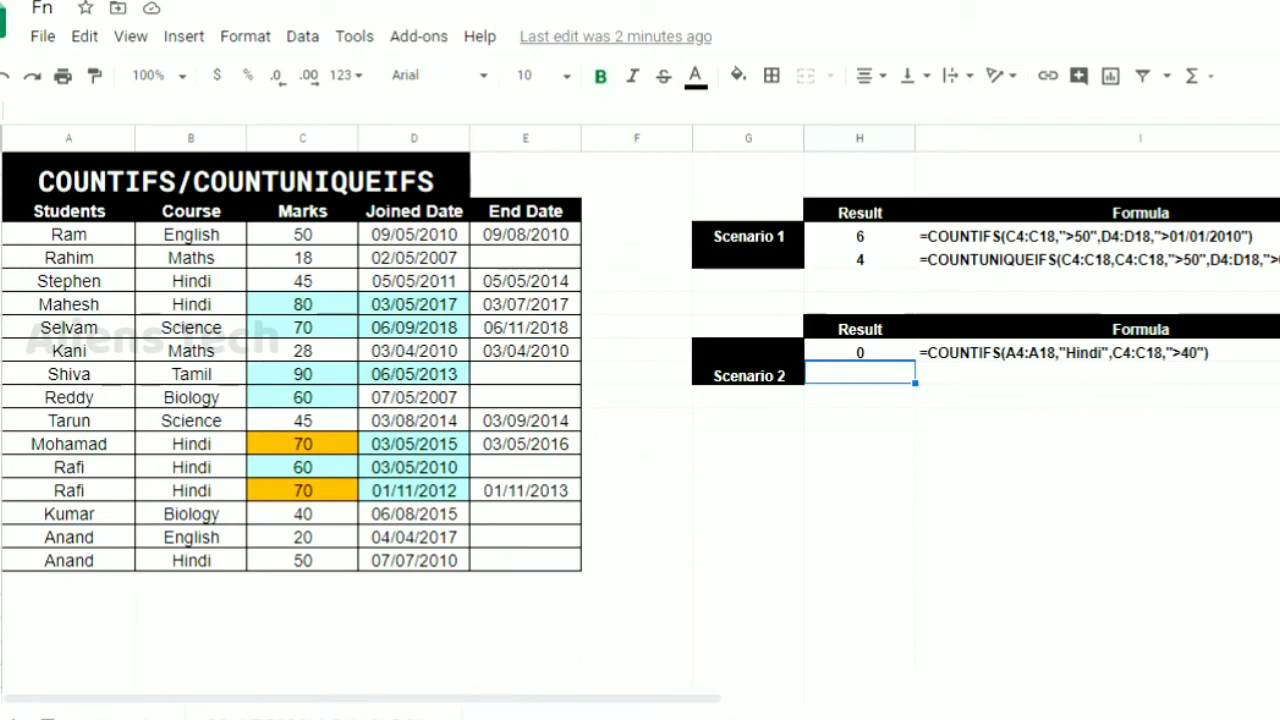
left_click(860, 352)
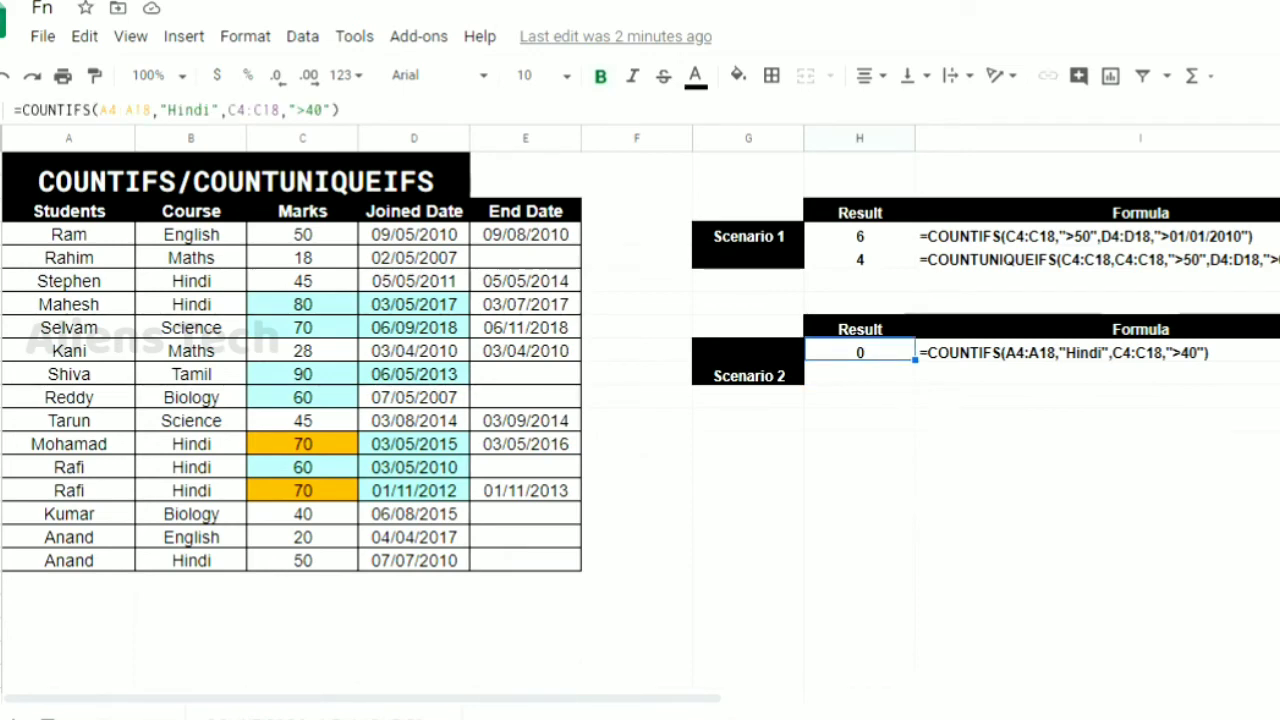
left_click(1064, 352)
key("F2")
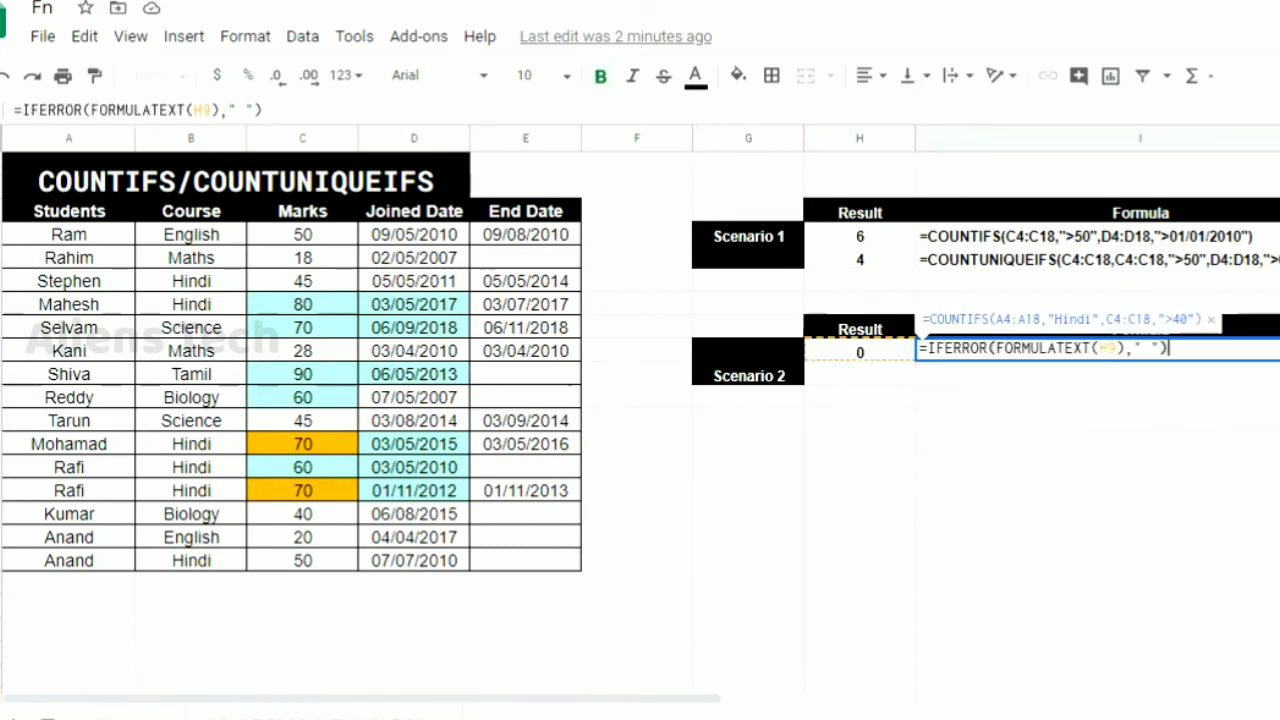
key("Left")
key("Left")
key("Left")
key("Left")
key("Left")
key("Left")
key("Left")
key("Left")
key("Left")
key("Left")
key("Left")
key("Left")
key("Left")
key("Left")
key("Left")
key("Left")
key("Left")
key("Left")
key("Left")
key("Left")
key("Escape")
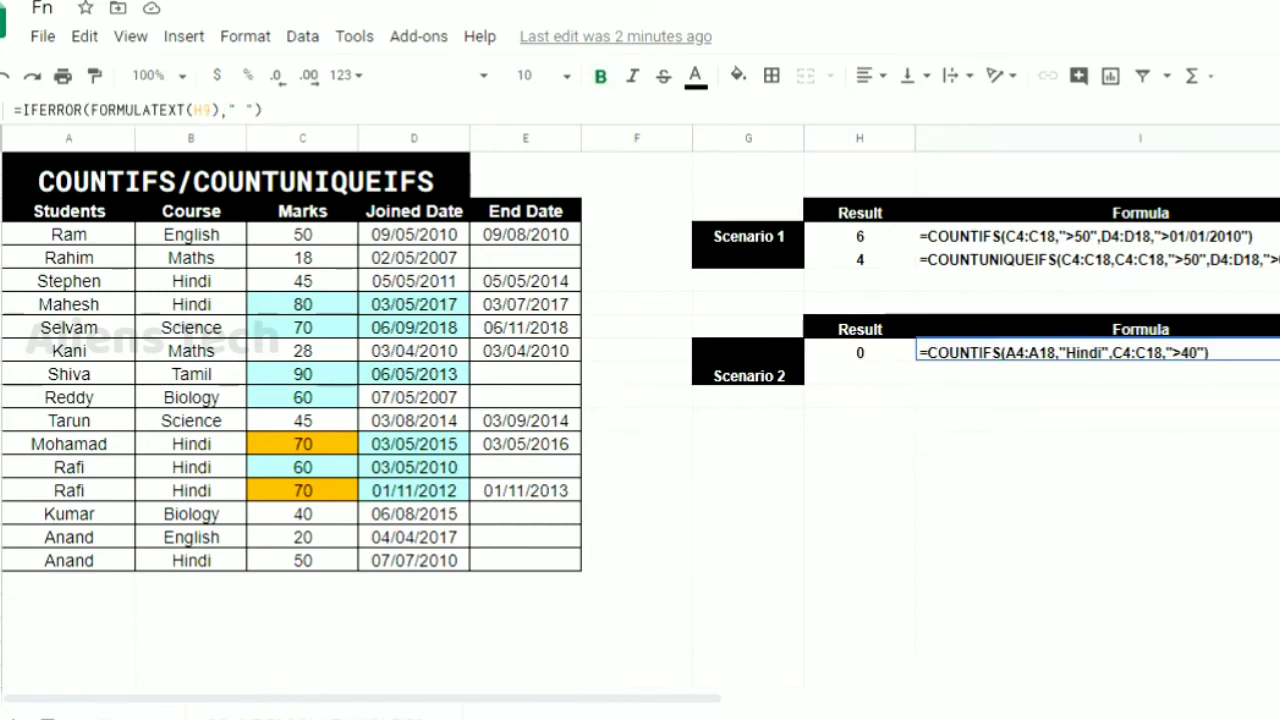
Change the first criteria range of the COUNTIFS formula in H9 to the courses B4:B18
left_click(860, 352)
key("F2")
key("Left")
key("Left")
key("Left")
key("Left")
key("Left")
key("Left")
key("Left")
key("Left")
key("Left")
key("Left")
key("Left")
key("Left")
key("Left")
key("Left")
key("Left")
key("Left")
key("Left")
key("Left")
key("Left")
key("Left")
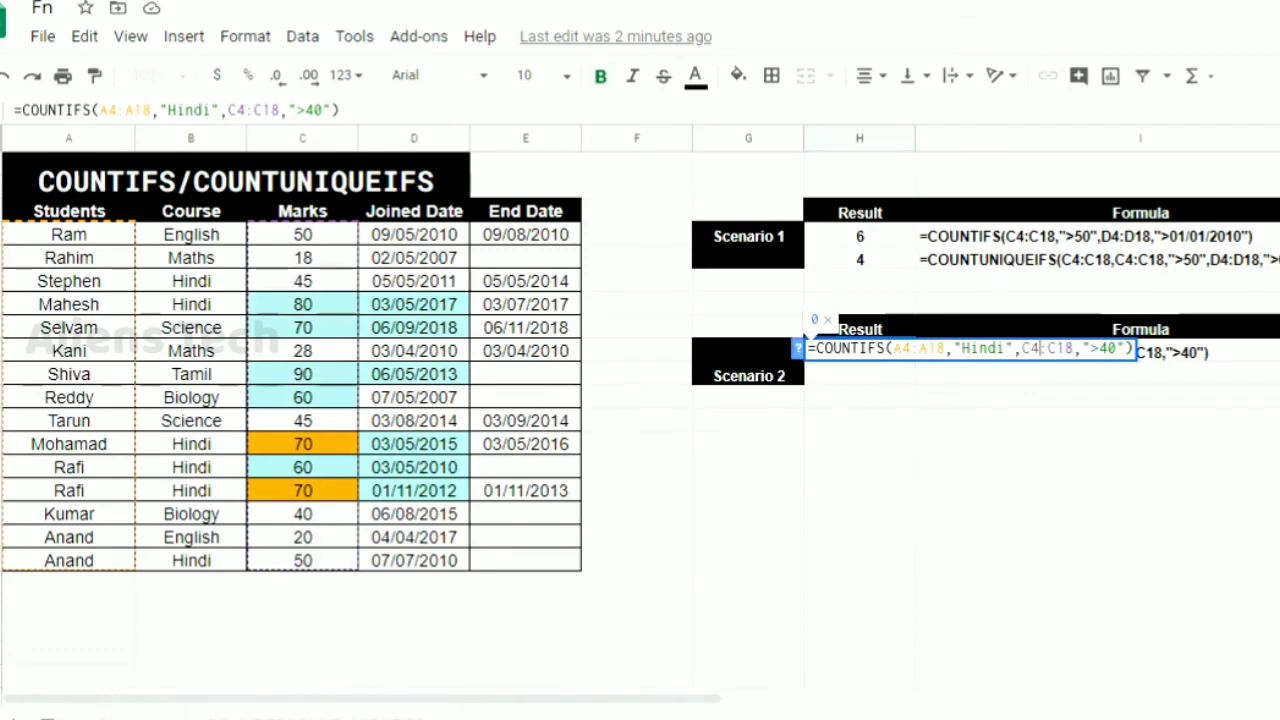
key("BackSpace")
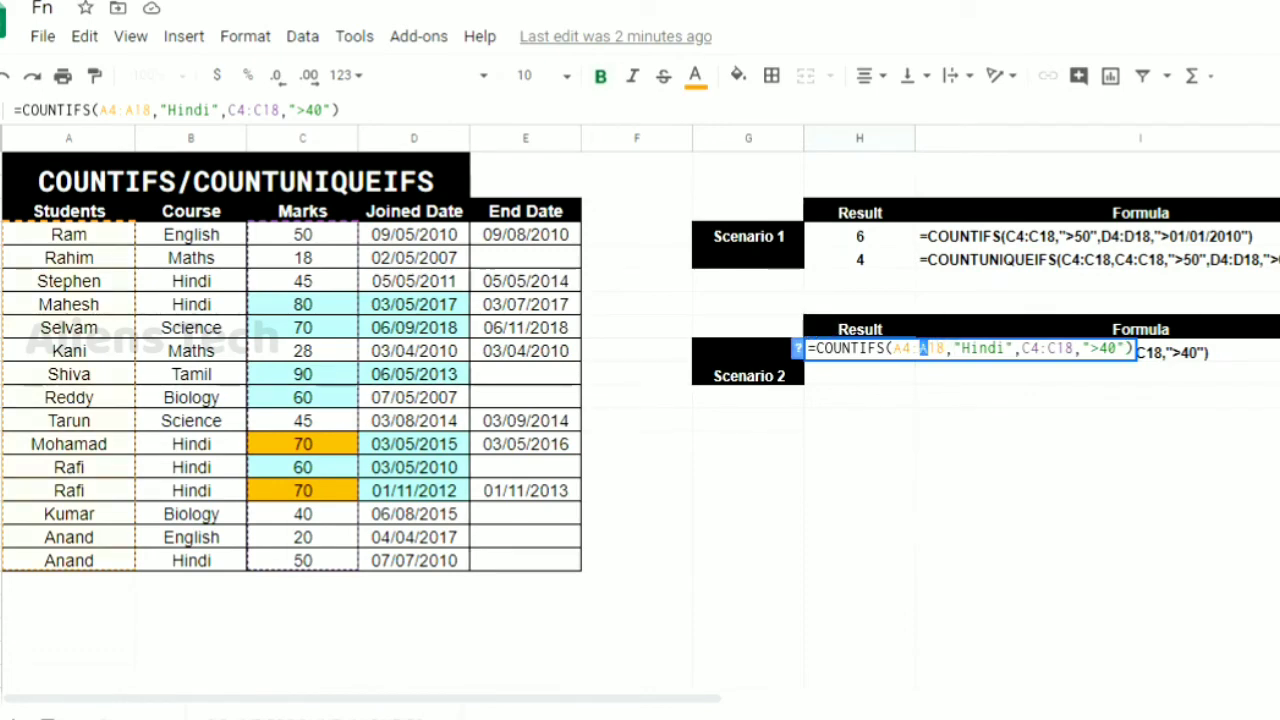
type("B")
key("shift+Left")
type("B")
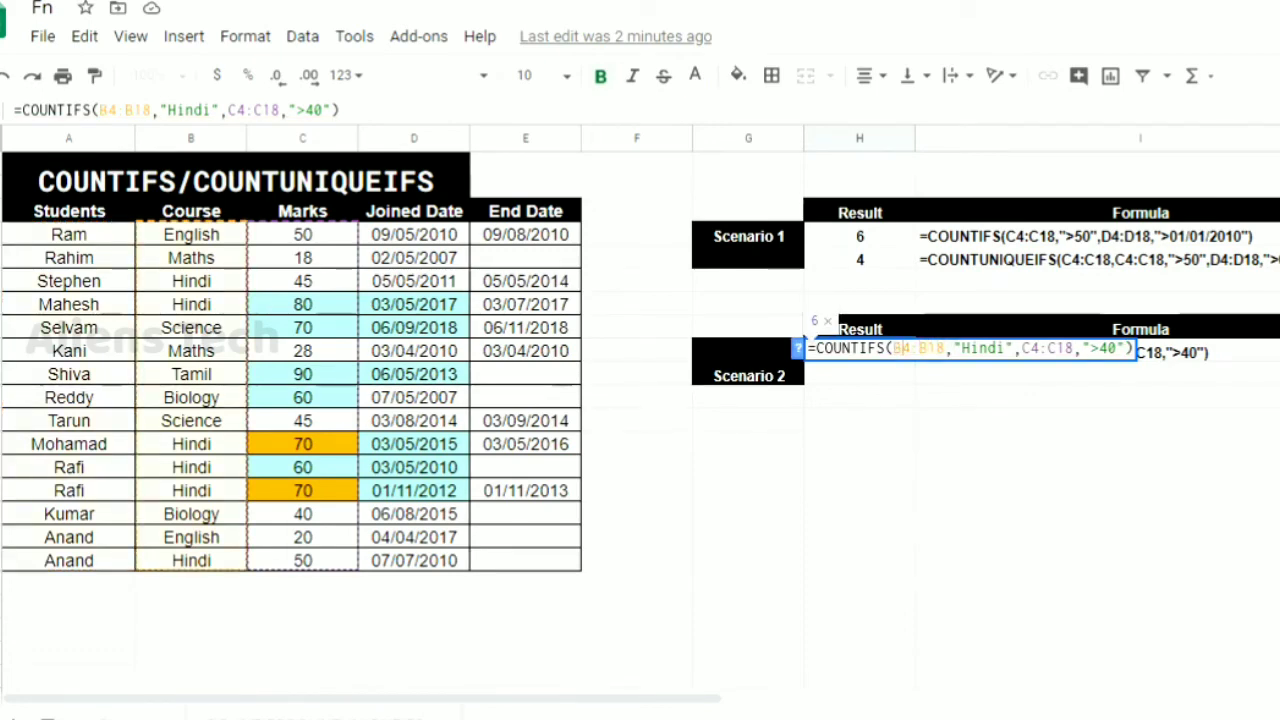
key("Return")
key("Up")
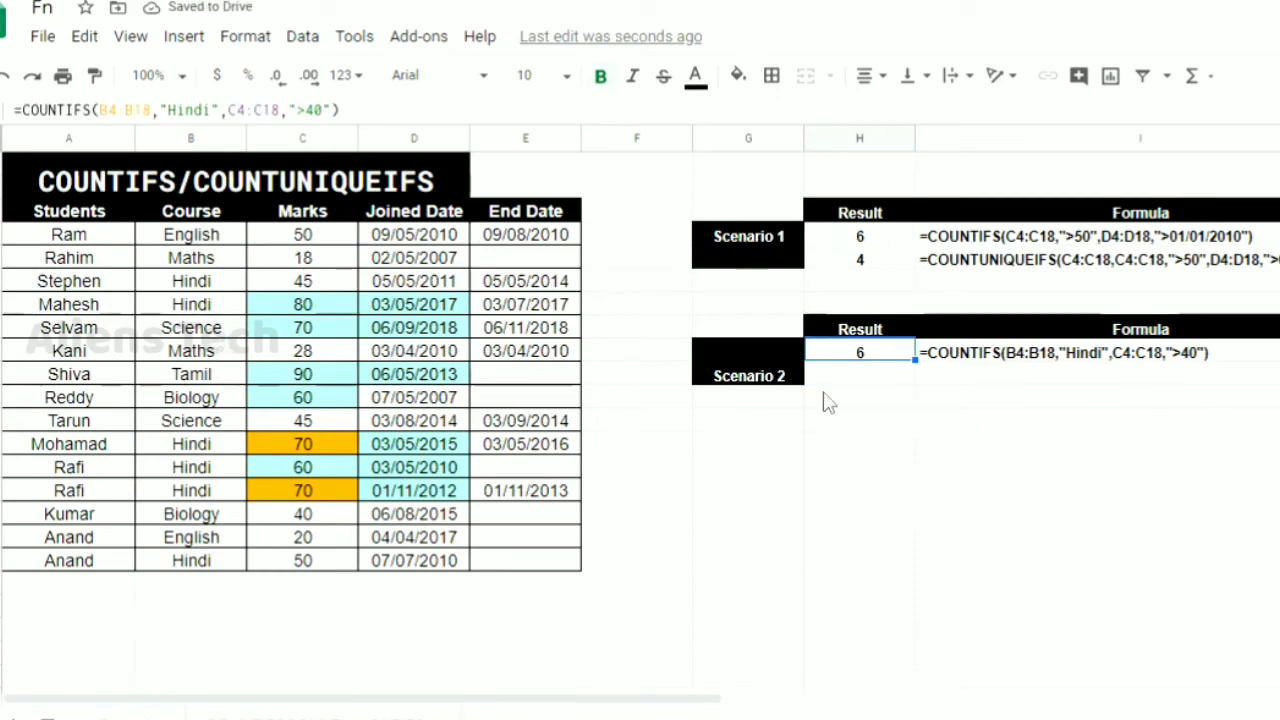
Fill the Hindi cells B6:B7, B13:B15 and B18 in the Course column with the custom light cyan
left_click(913, 375)
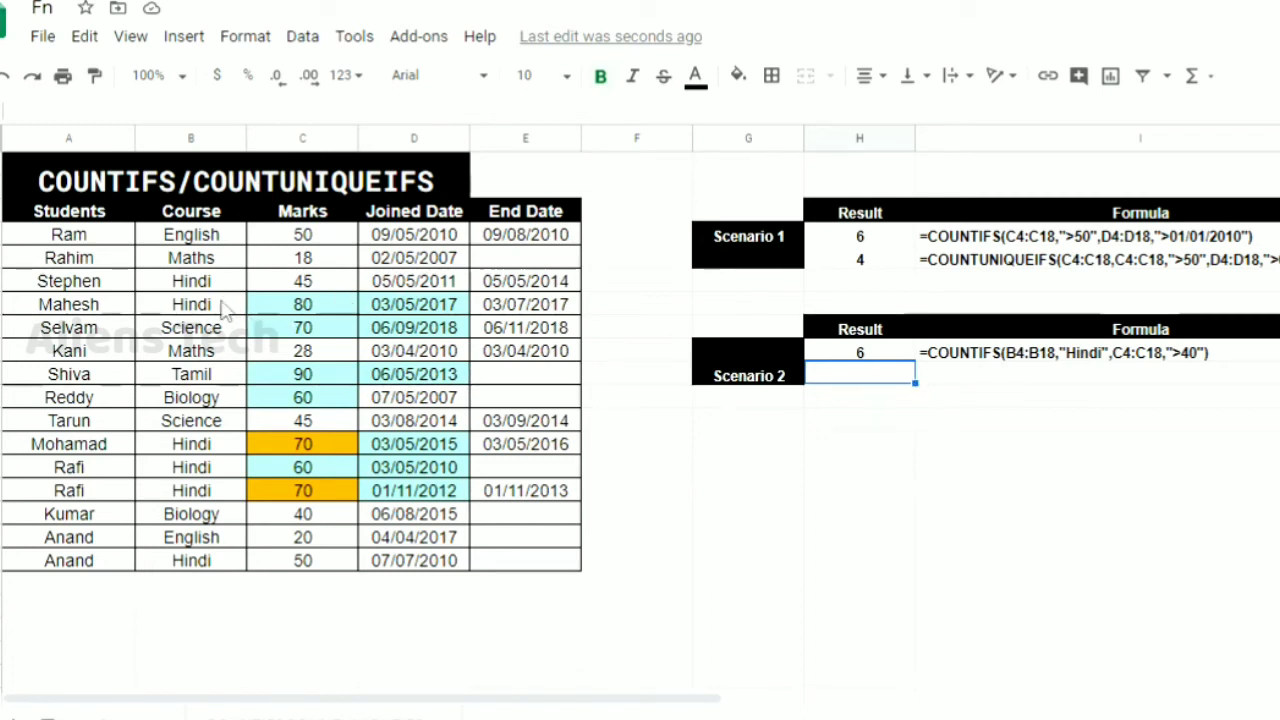
left_click_drag(200, 284, 210, 310)
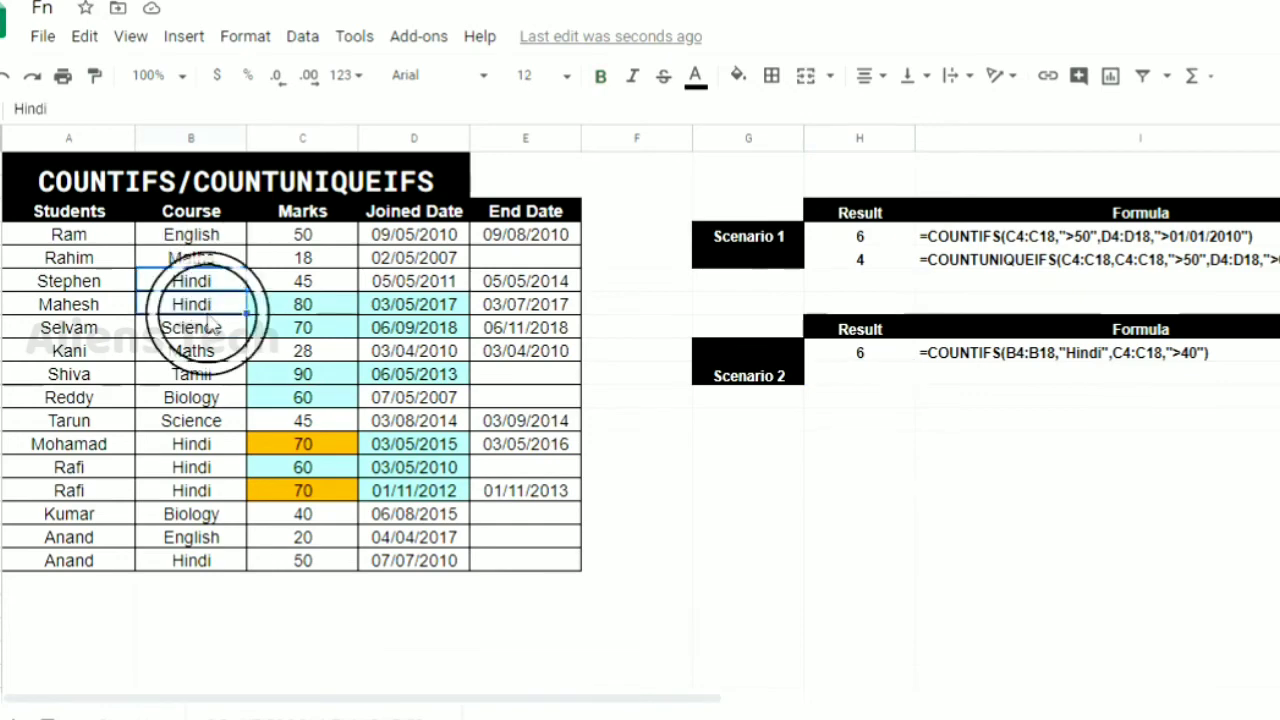
left_click_drag(216, 444, 214, 467, "ctrl")
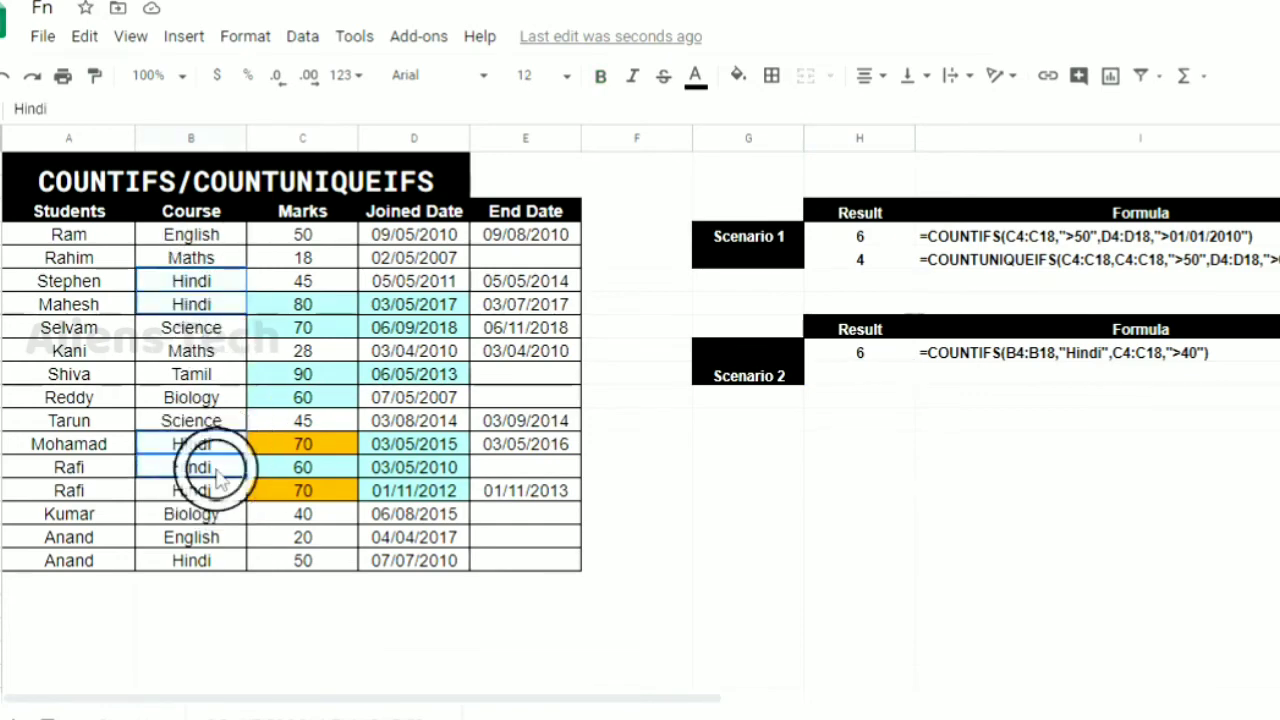
left_click(185, 491, "ctrl")
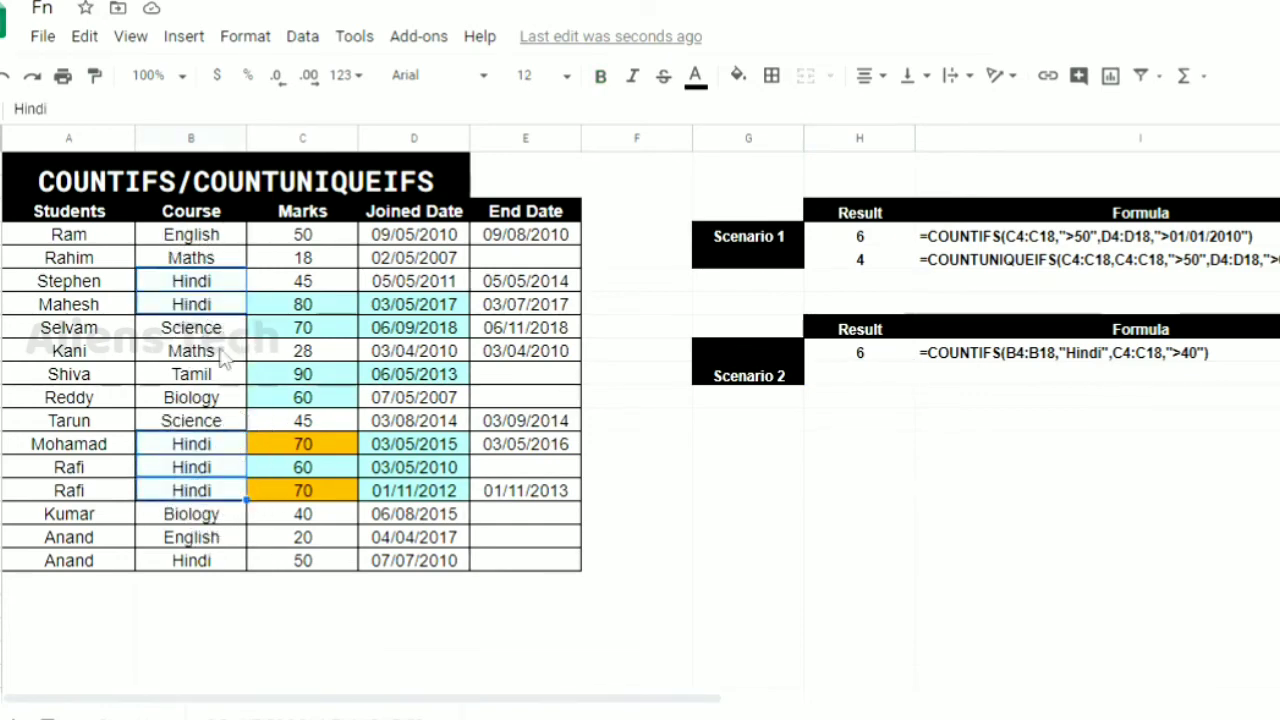
left_click(198, 561, "ctrl")
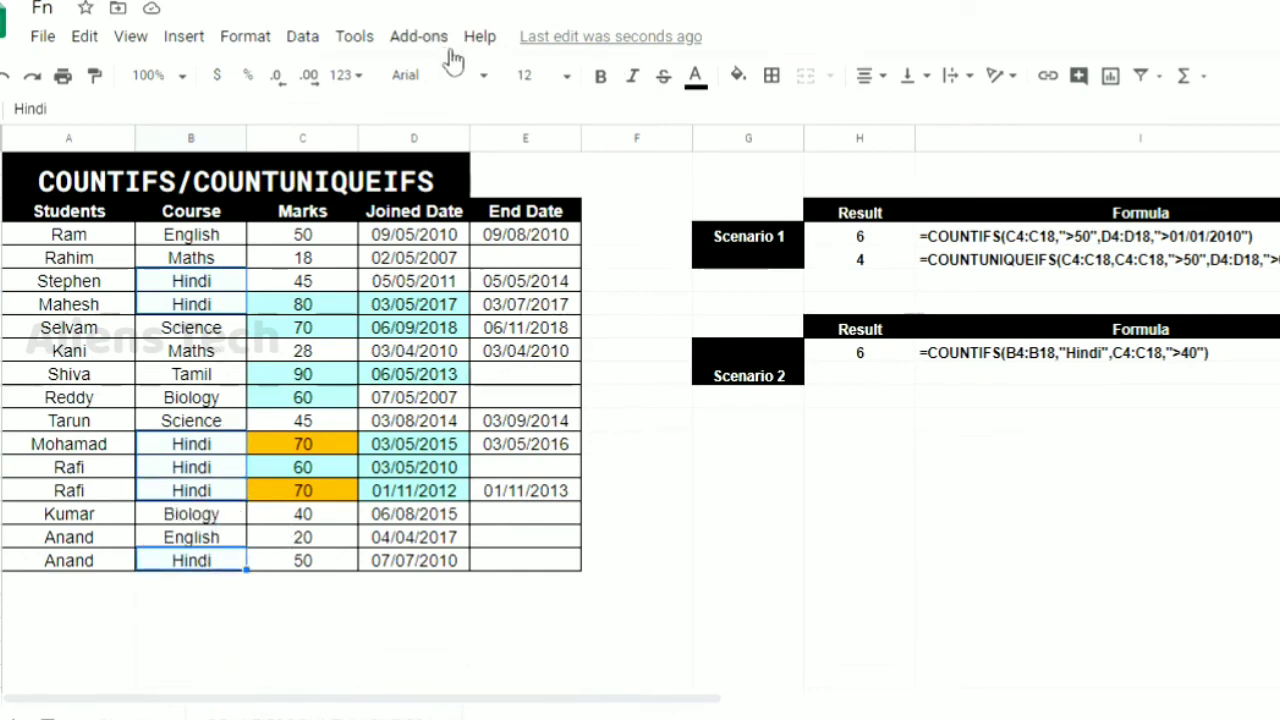
left_click(738, 80)
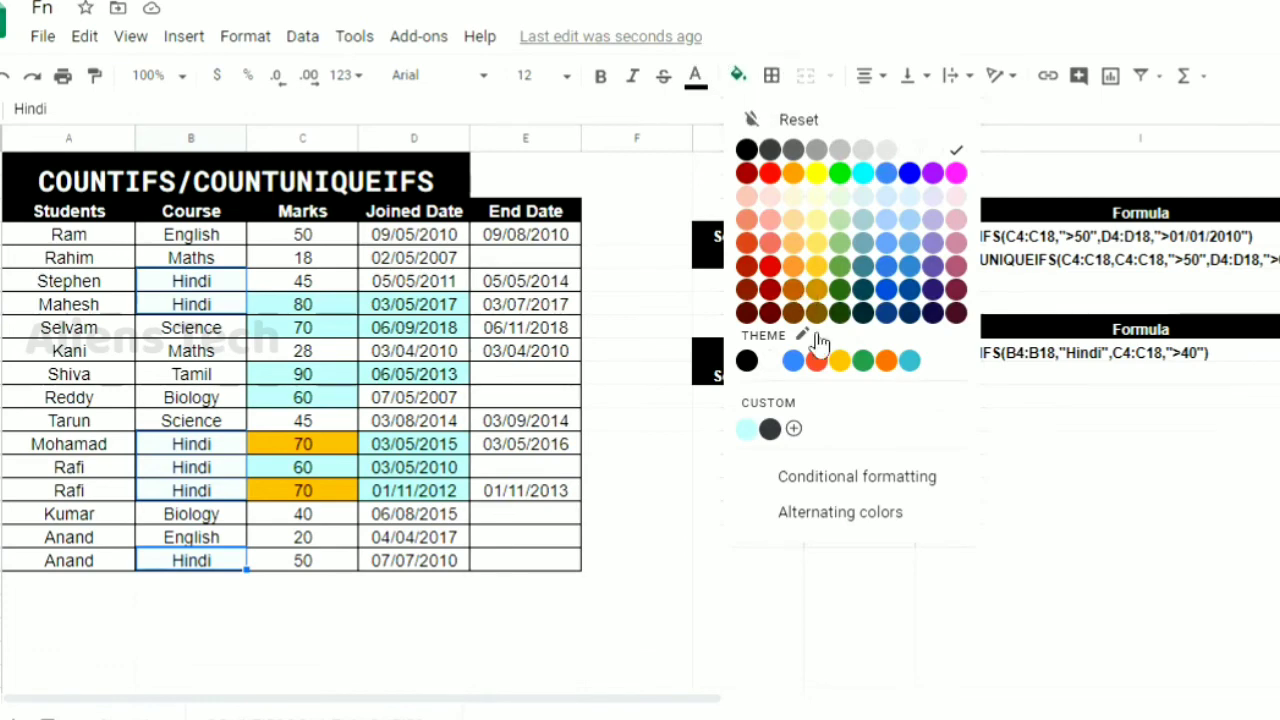
left_click(747, 430)
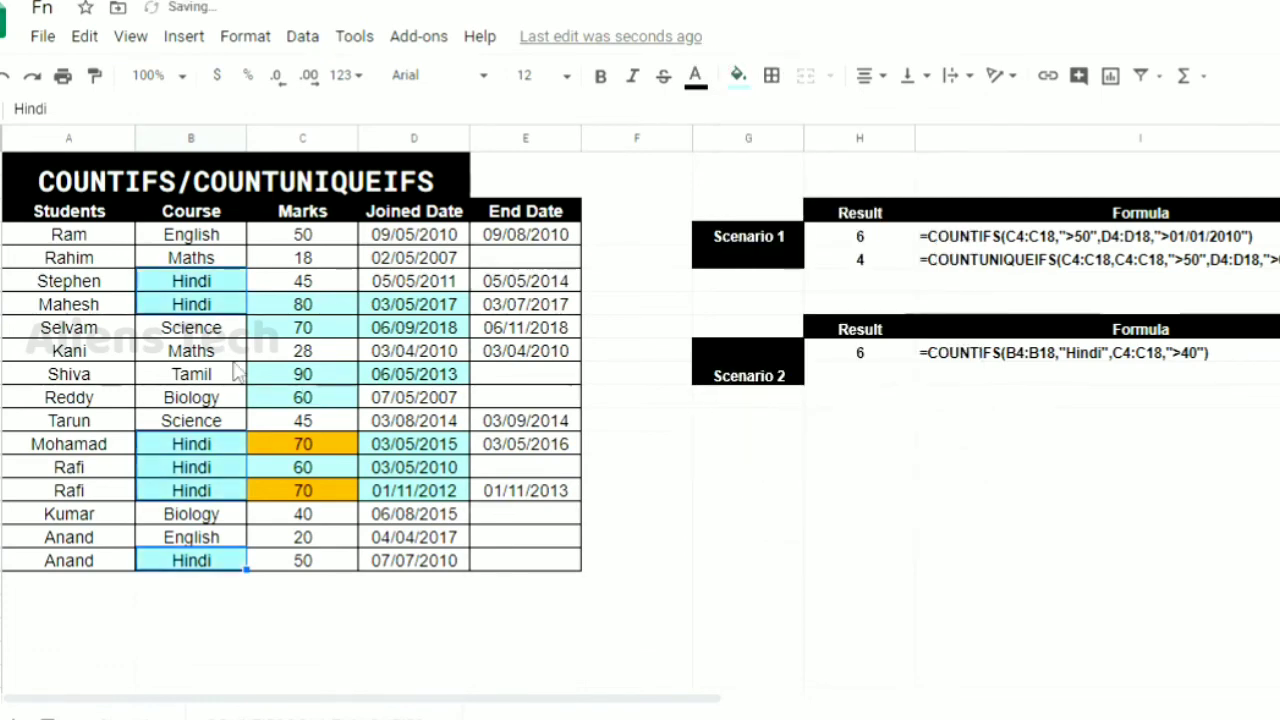
Fill the marks of the Hindi students, C6:C7, C13:C15 and C18, with the green theme colour
left_click(303, 238)
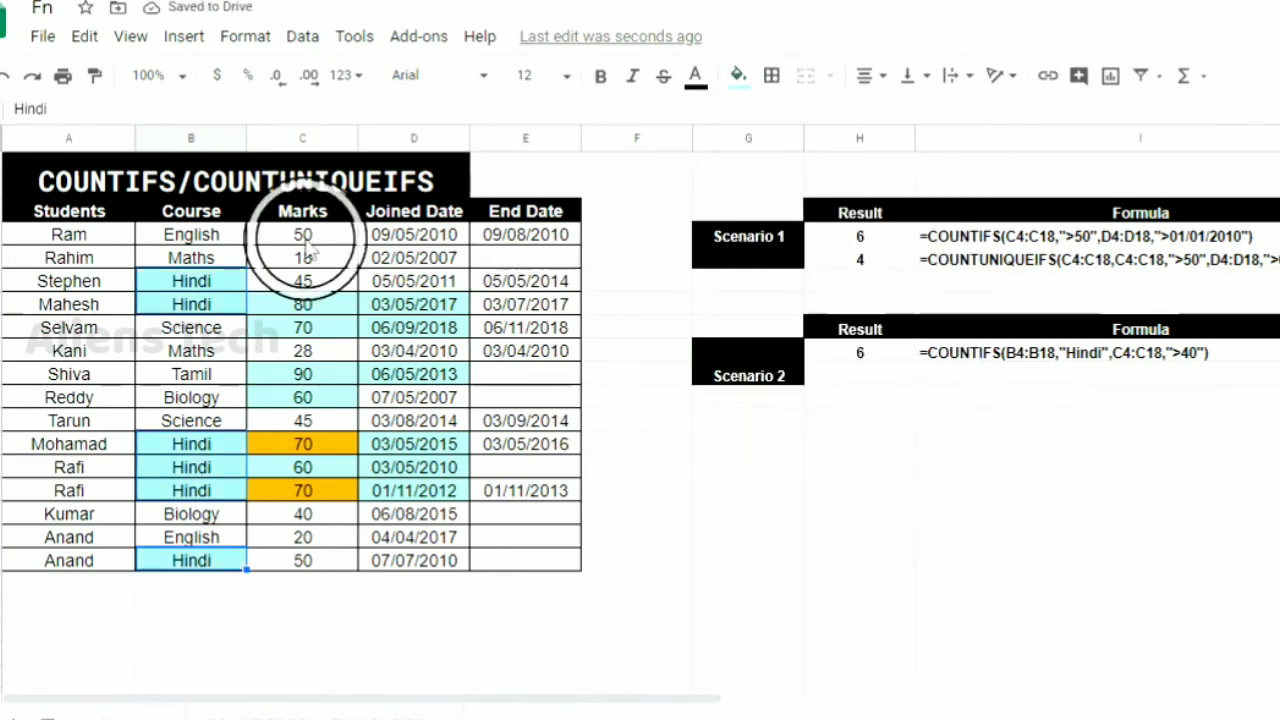
left_click(315, 285)
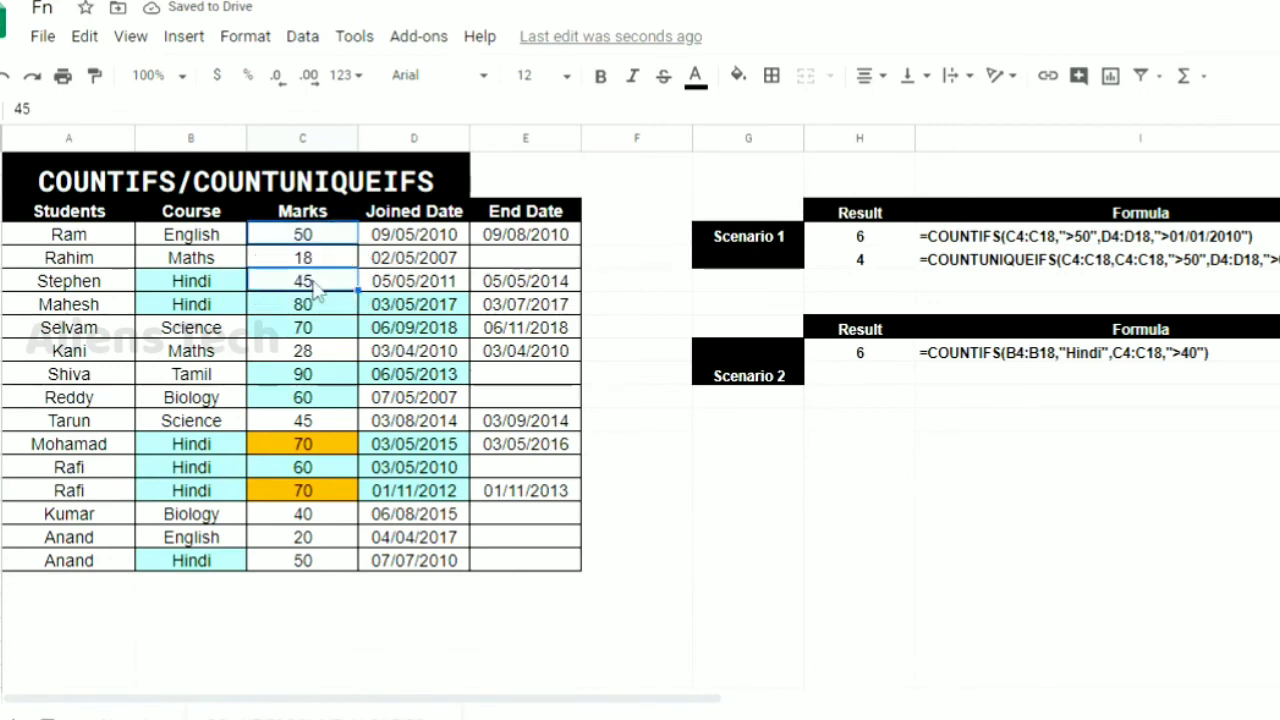
left_click(314, 306, "ctrl")
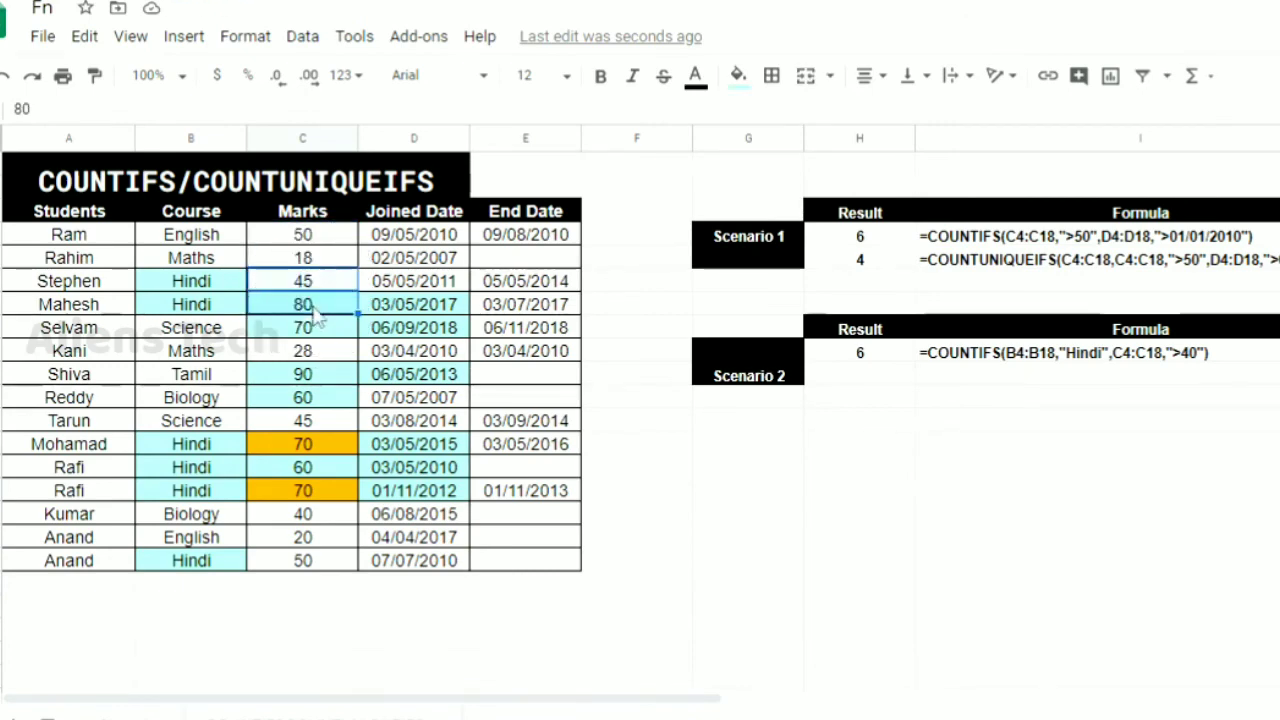
left_click(306, 446, "ctrl")
left_click(304, 472, "ctrl")
left_click(305, 490, "ctrl")
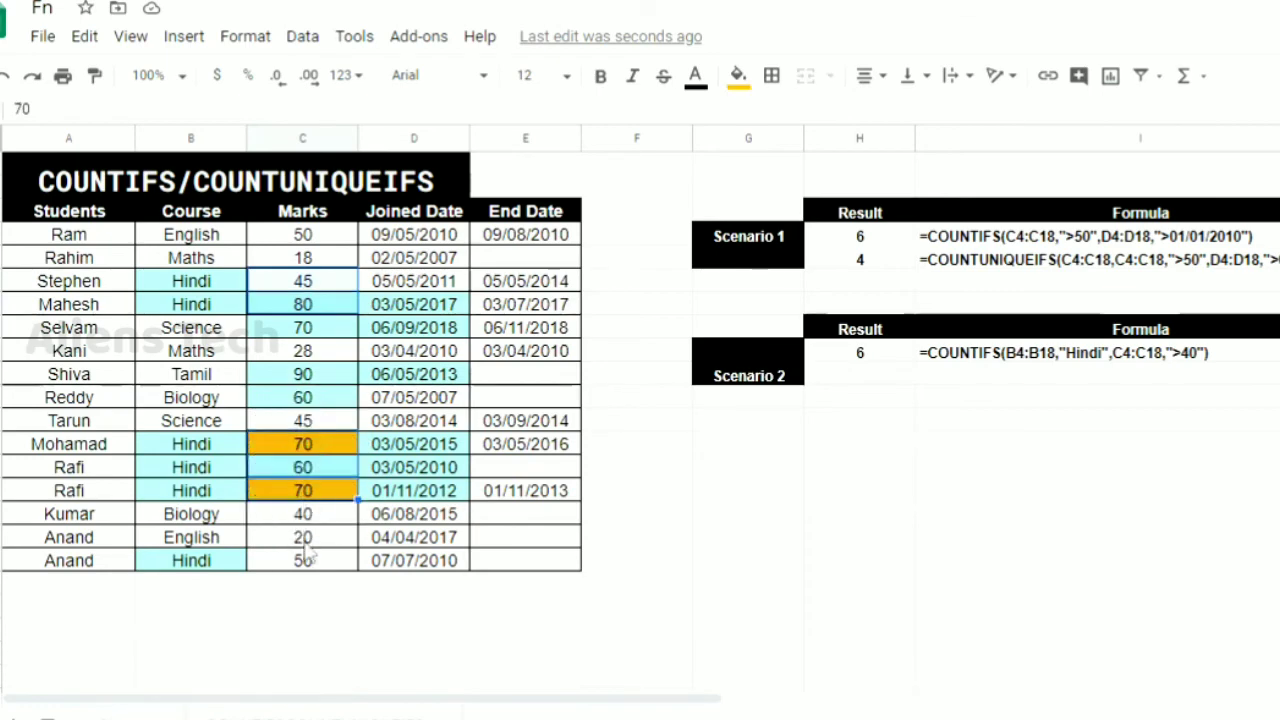
left_click(306, 560, "ctrl")
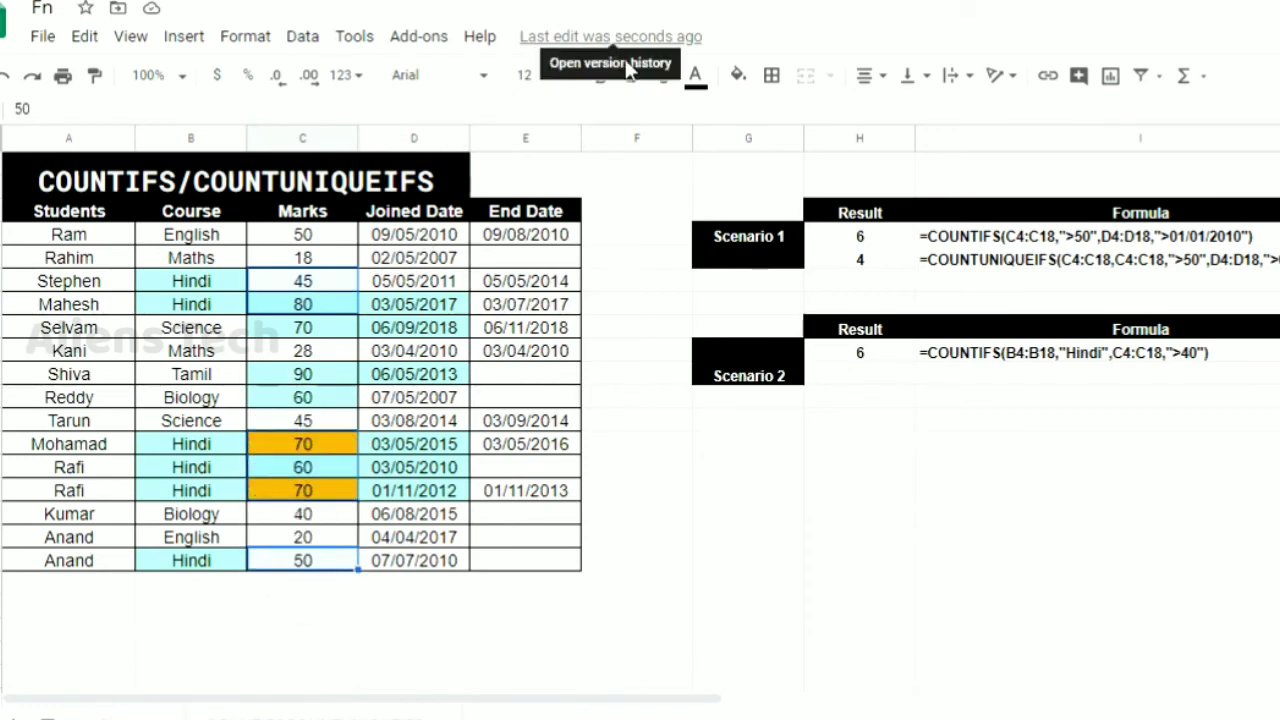
left_click(740, 77)
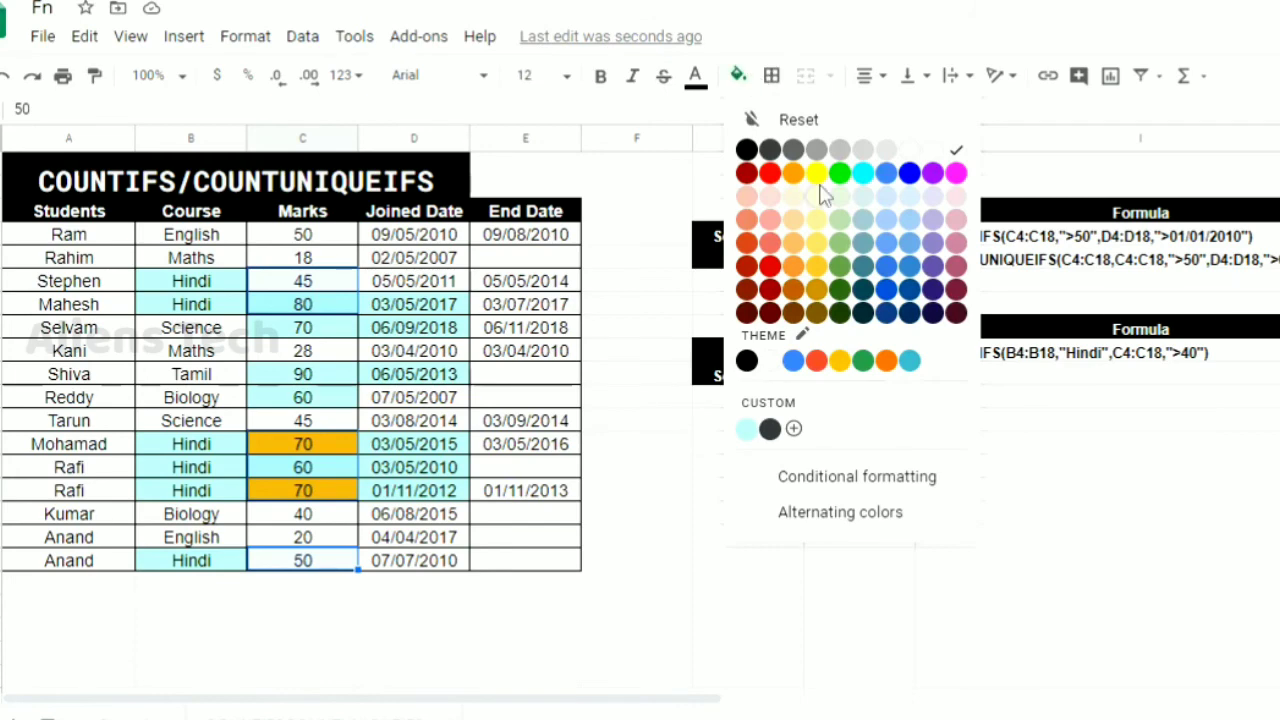
left_click(862, 360)
left_click(366, 398)
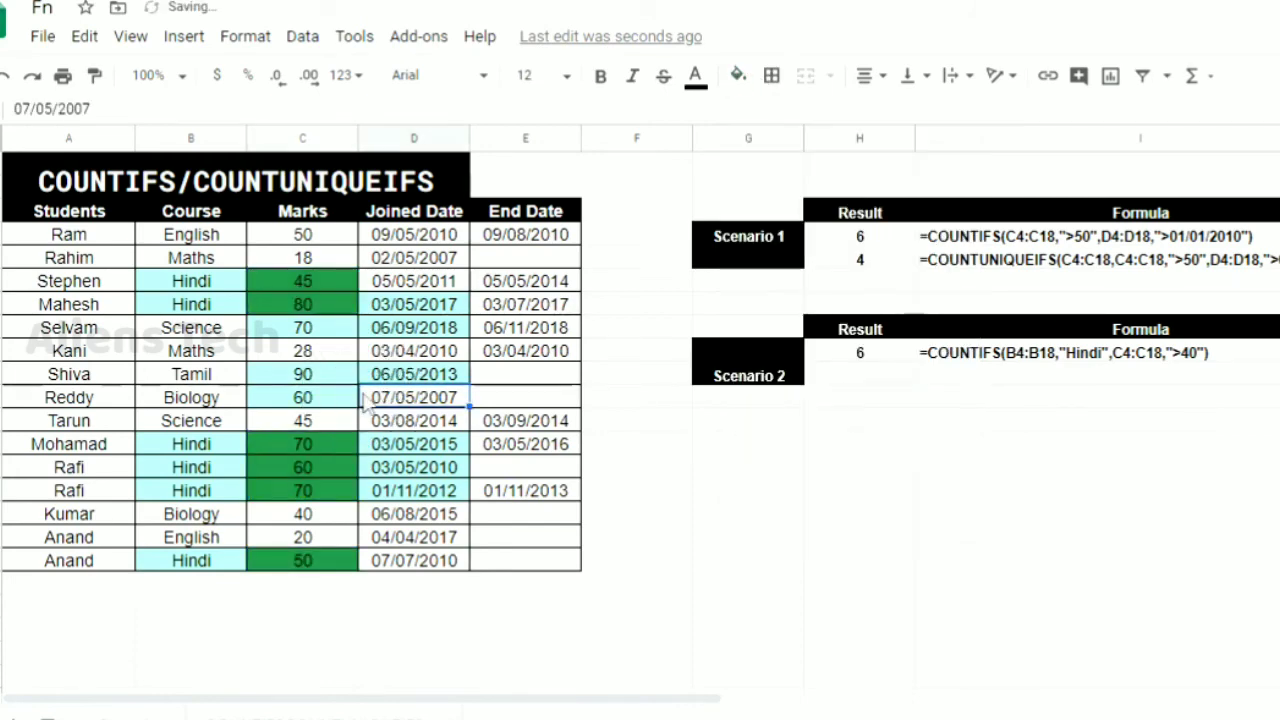
Start a COUNTUNIQUEIFS formula in H10 with the courses B4:B18 as the range to count
left_click(878, 372)
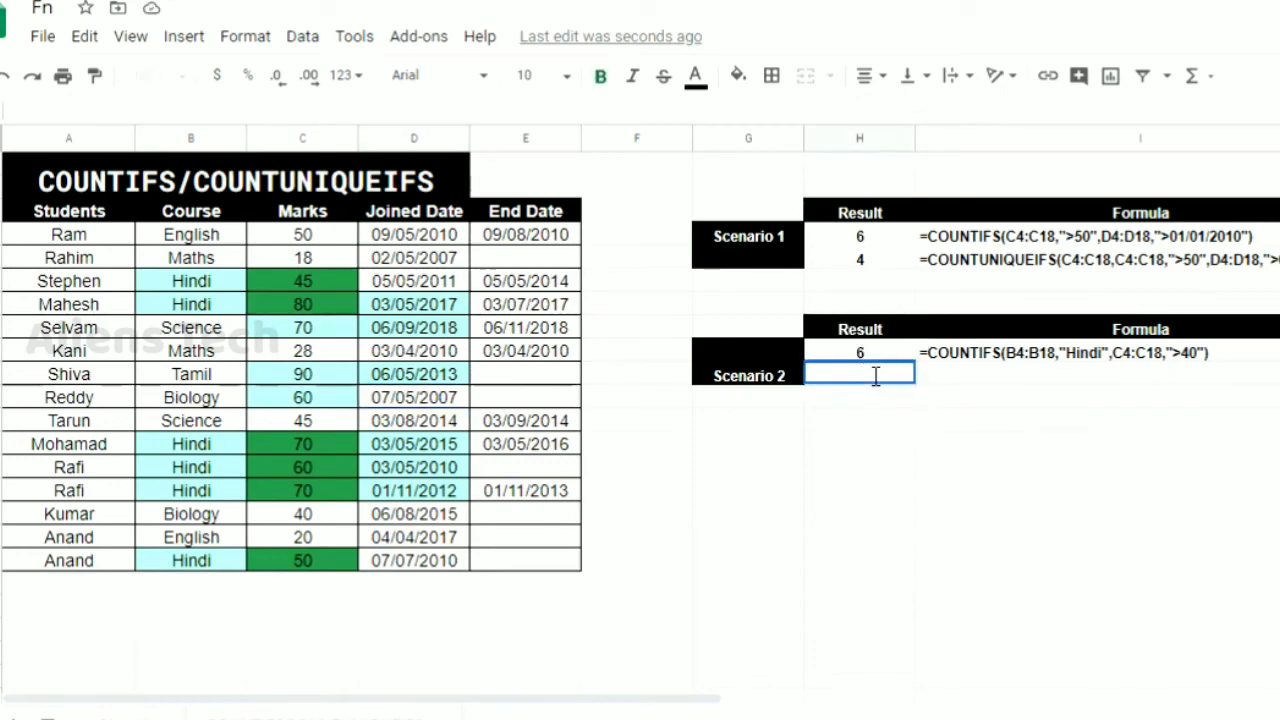
double_click(875, 374)
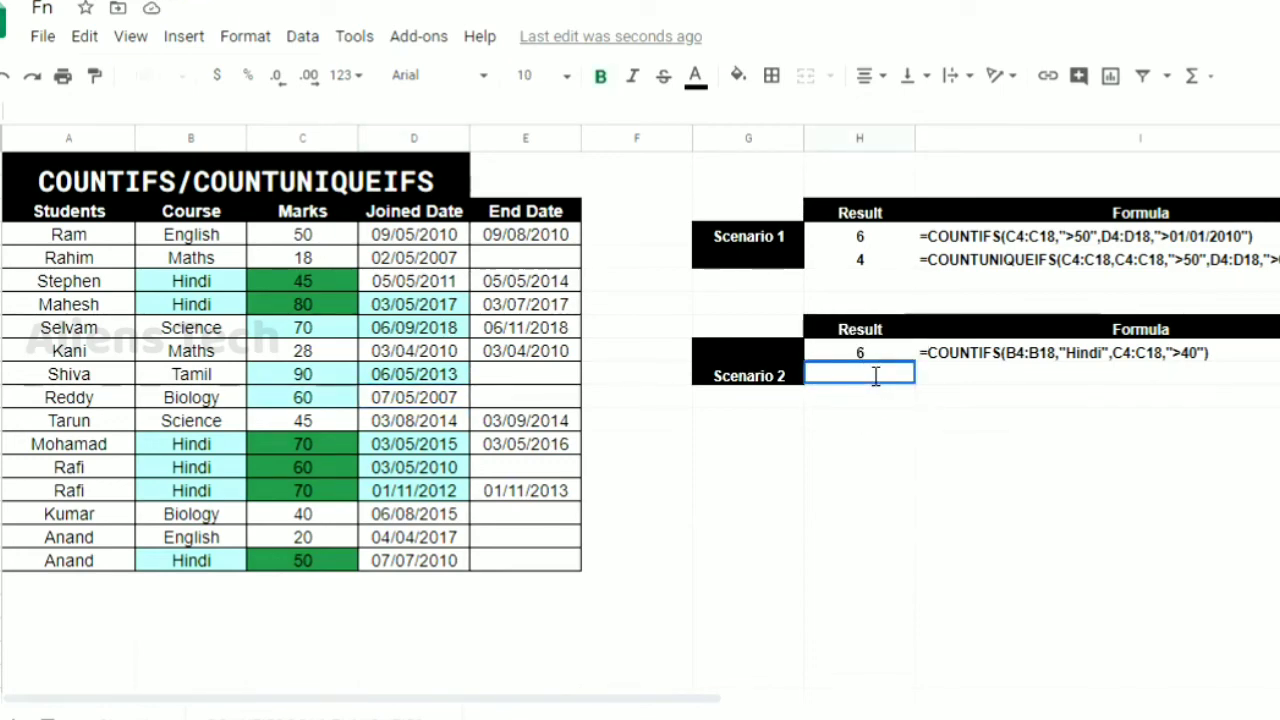
type("=C")
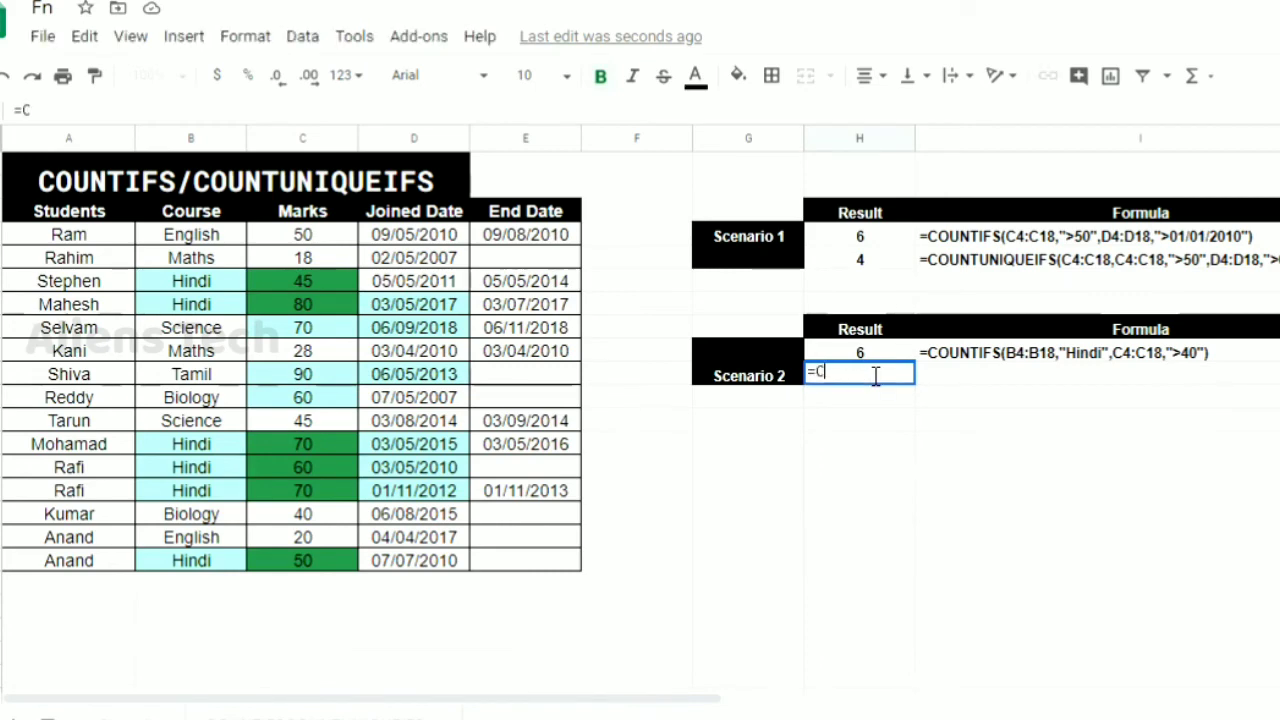
type("OUNTIF")
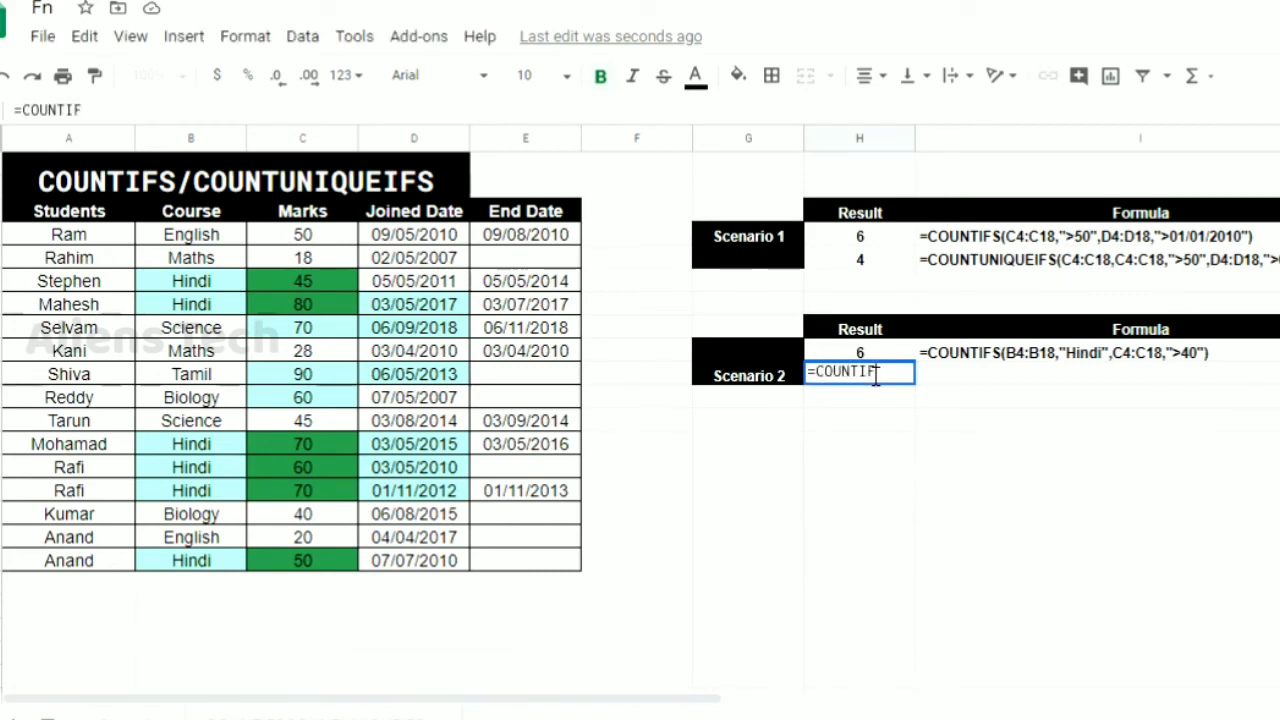
type("S")
key("BackSpace")
key("BackSpace")
key("BackSpace")
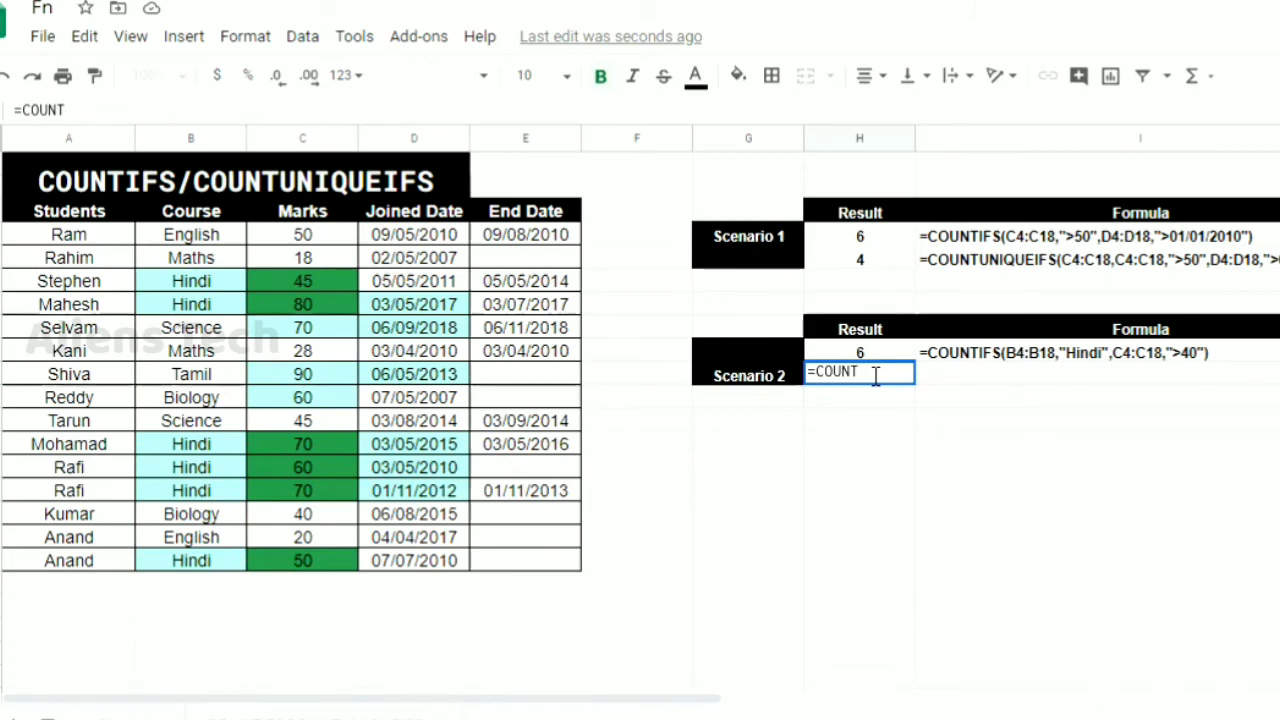
type("UNIQUE")
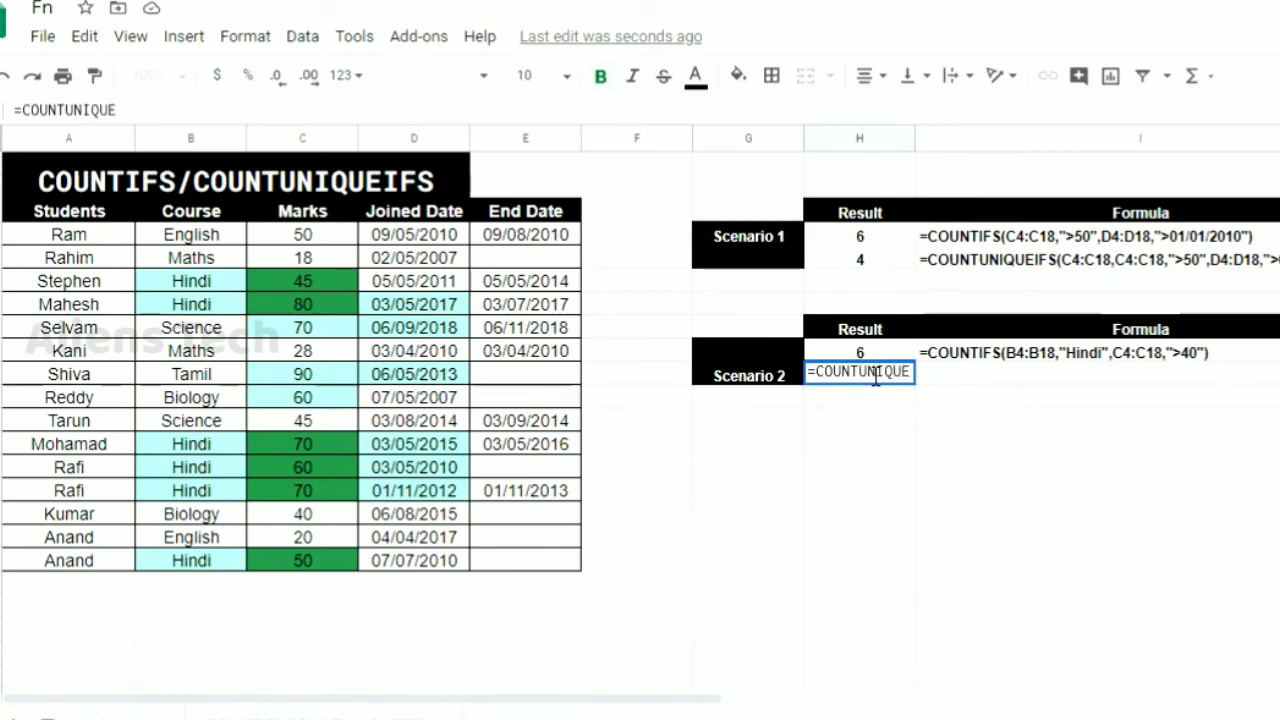
type("IFS(")
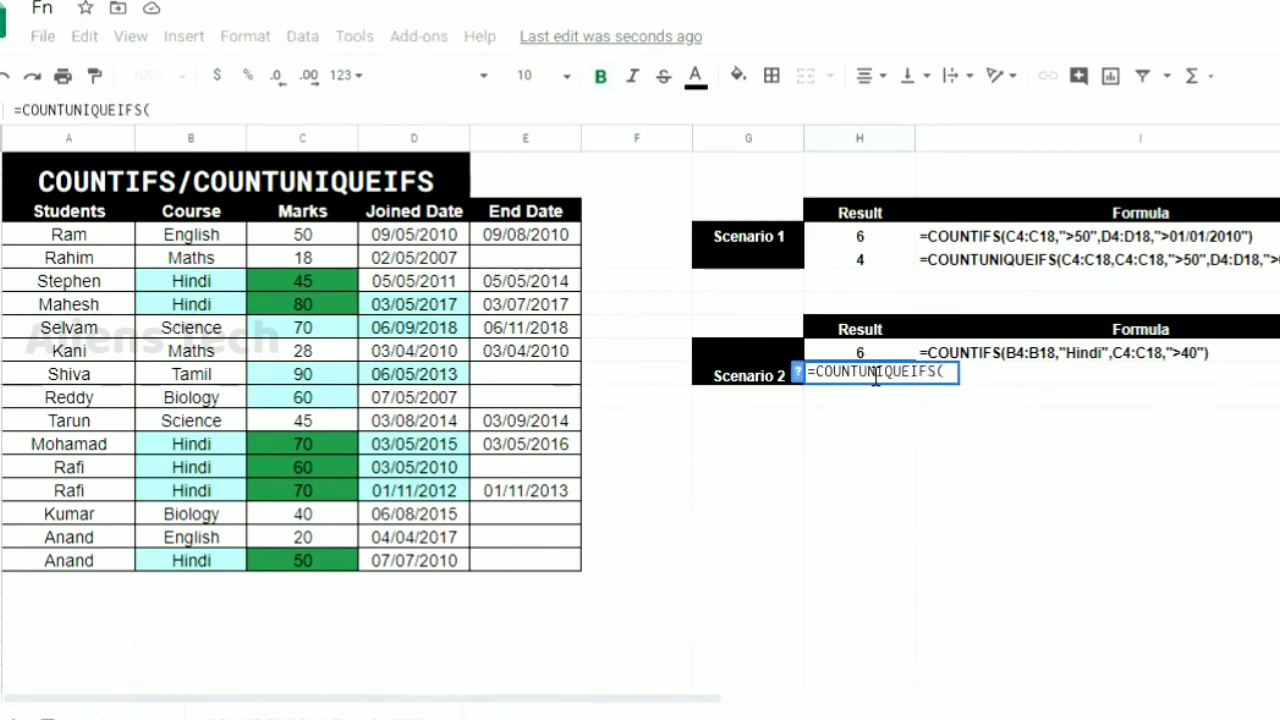
left_click(222, 238)
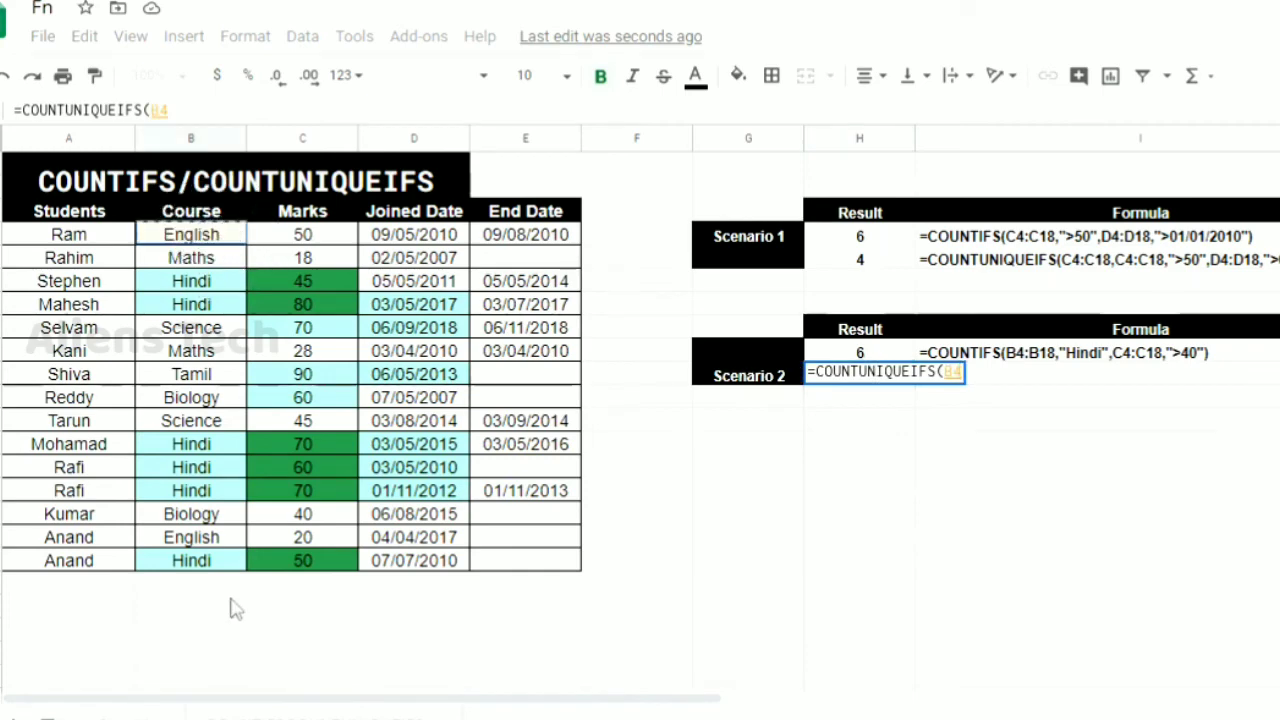
left_click(207, 566, "shift")
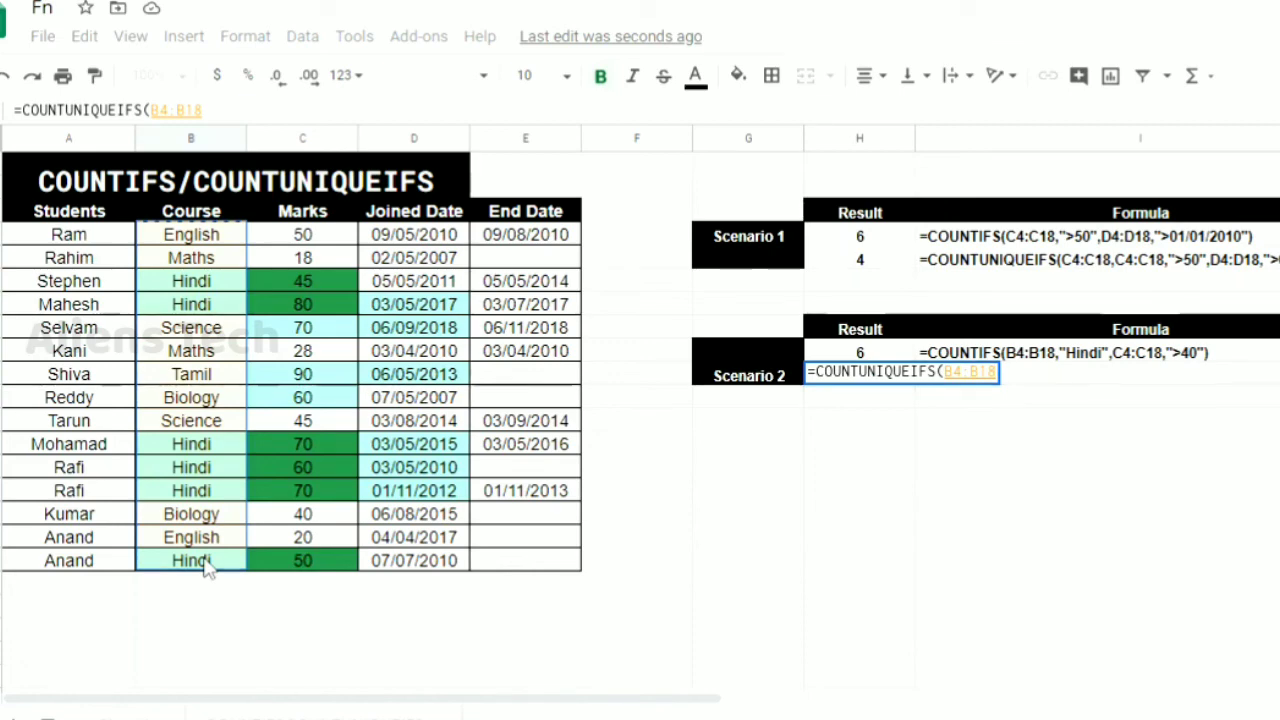
Add the courses B4:B18 with the criterion "Hindi" as the first condition of the COUNTUNIQUEIFS formula
type(",")
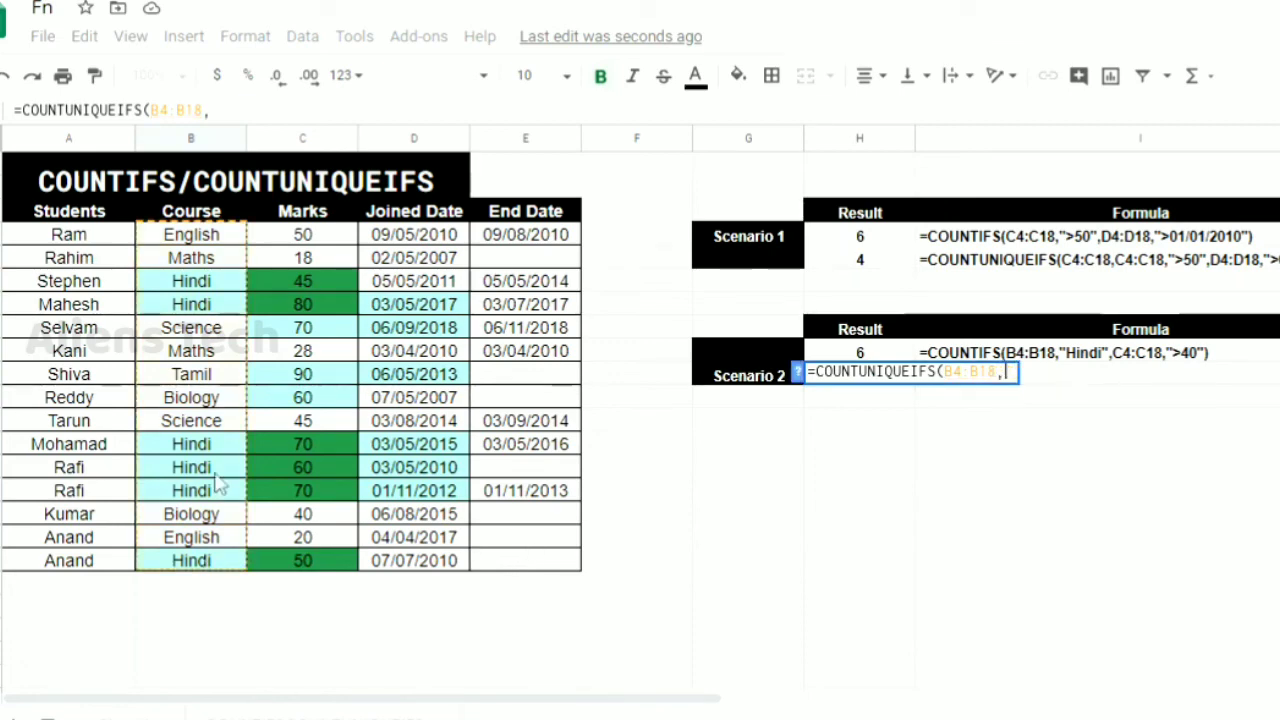
left_click(223, 247)
left_click_drag(223, 247, 213, 574)
type(",")
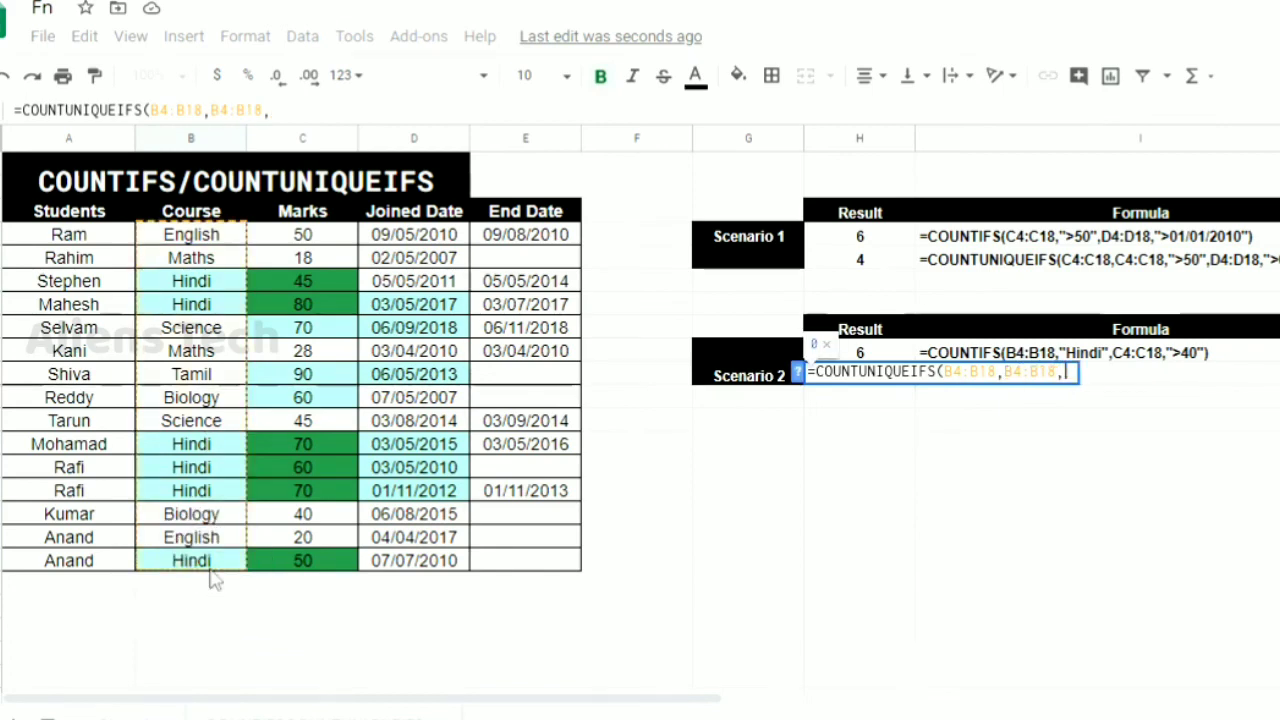
type("\"Hindi\"")
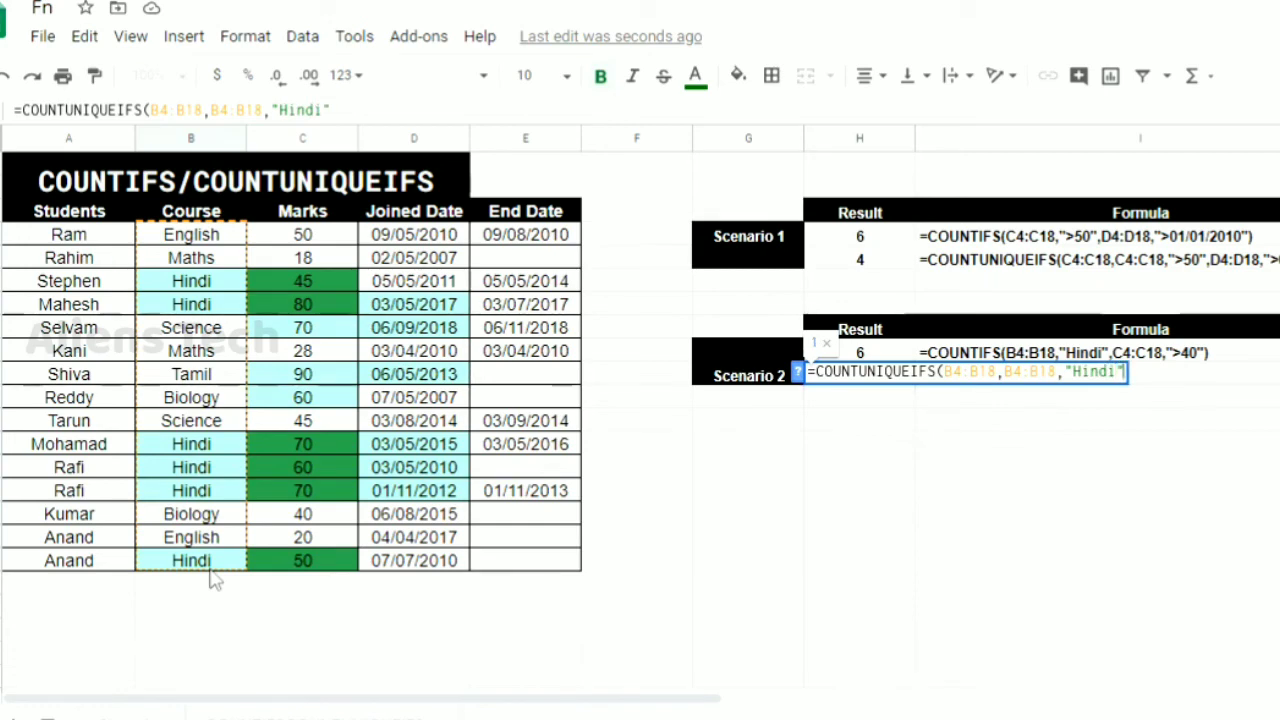
type(",")
Add the marks C4:C18 with the criterion ">40" as the second condition and complete the COUNTUNIQUEIFS formula in H10
left_click(293, 236)
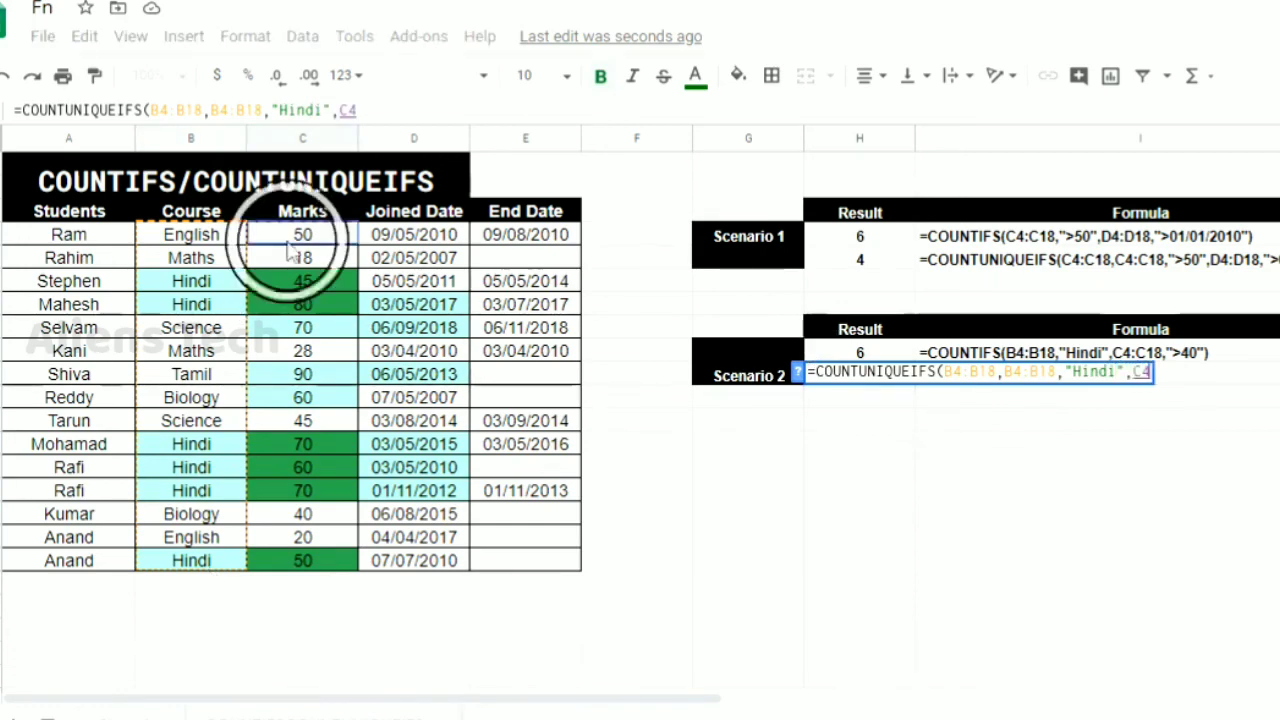
left_click(325, 565, "shift")
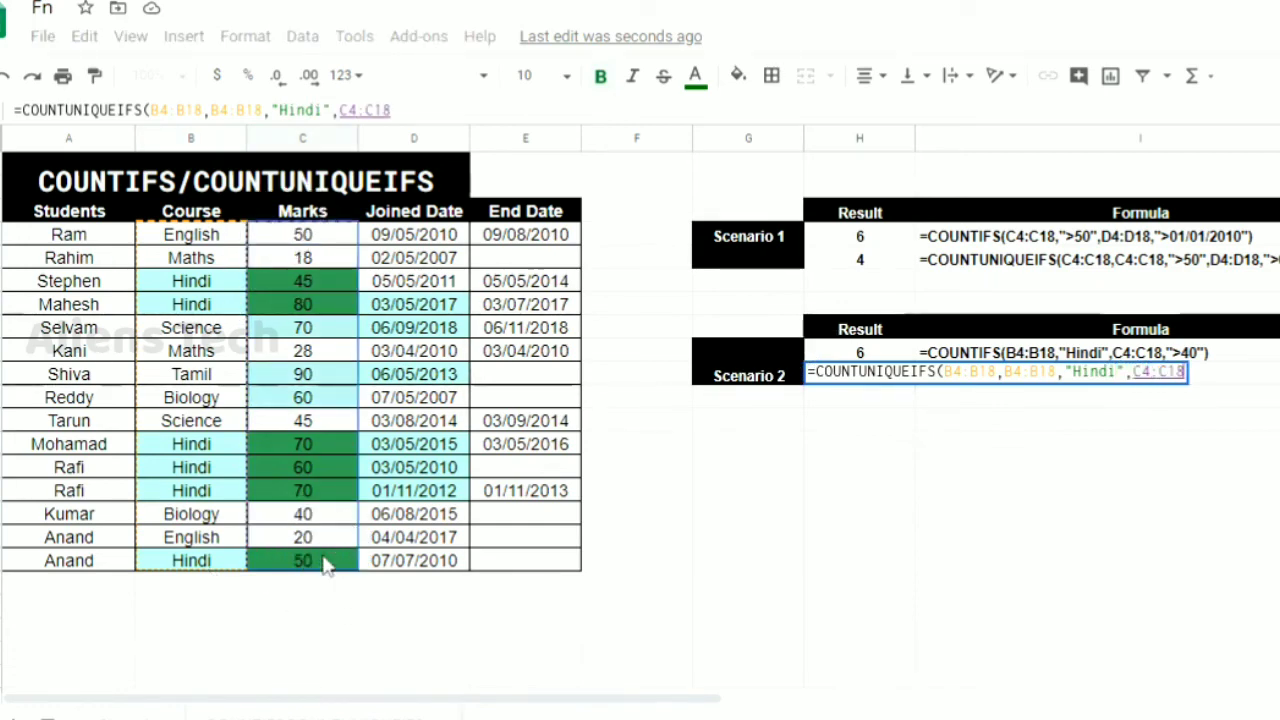
type(",\"")
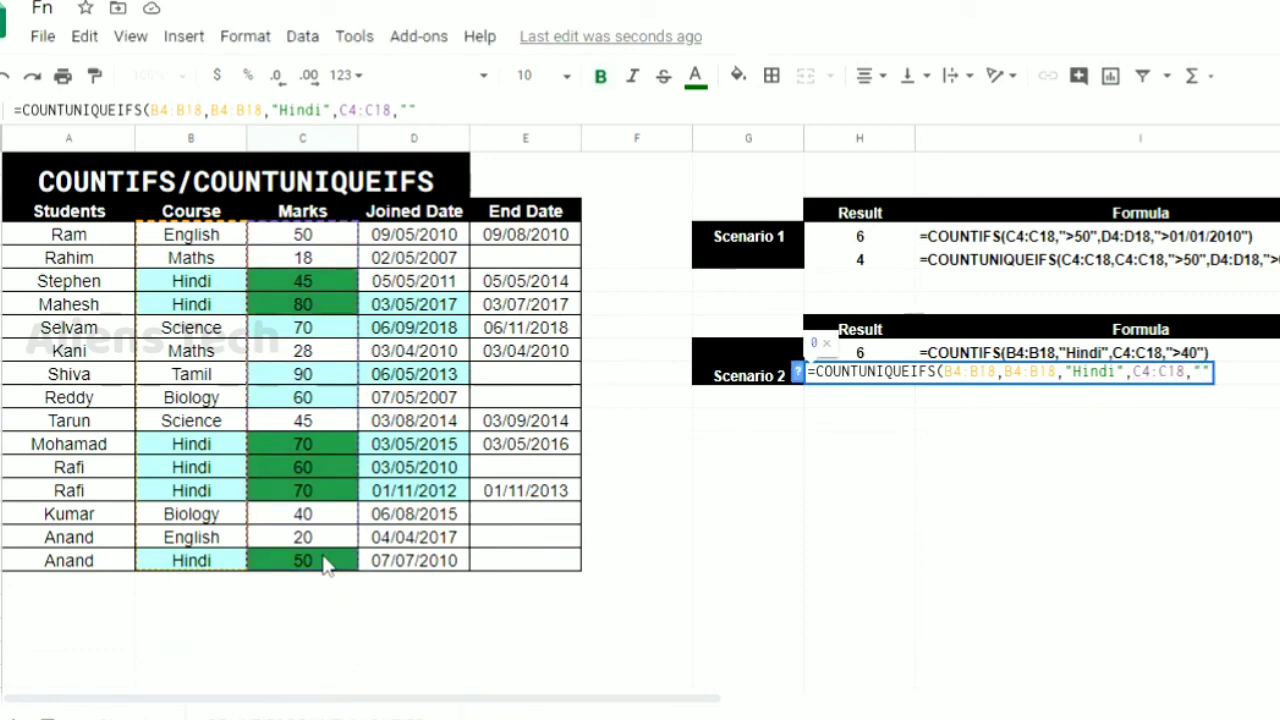
type(">40")
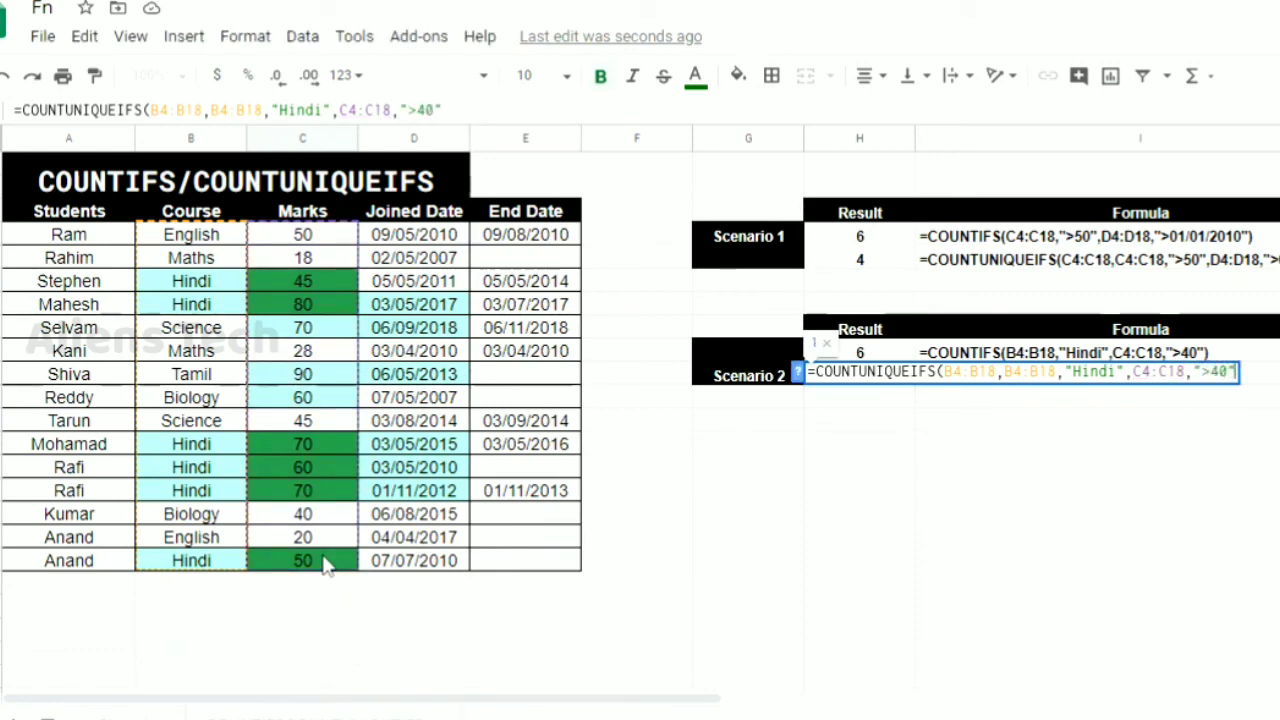
key("Return")
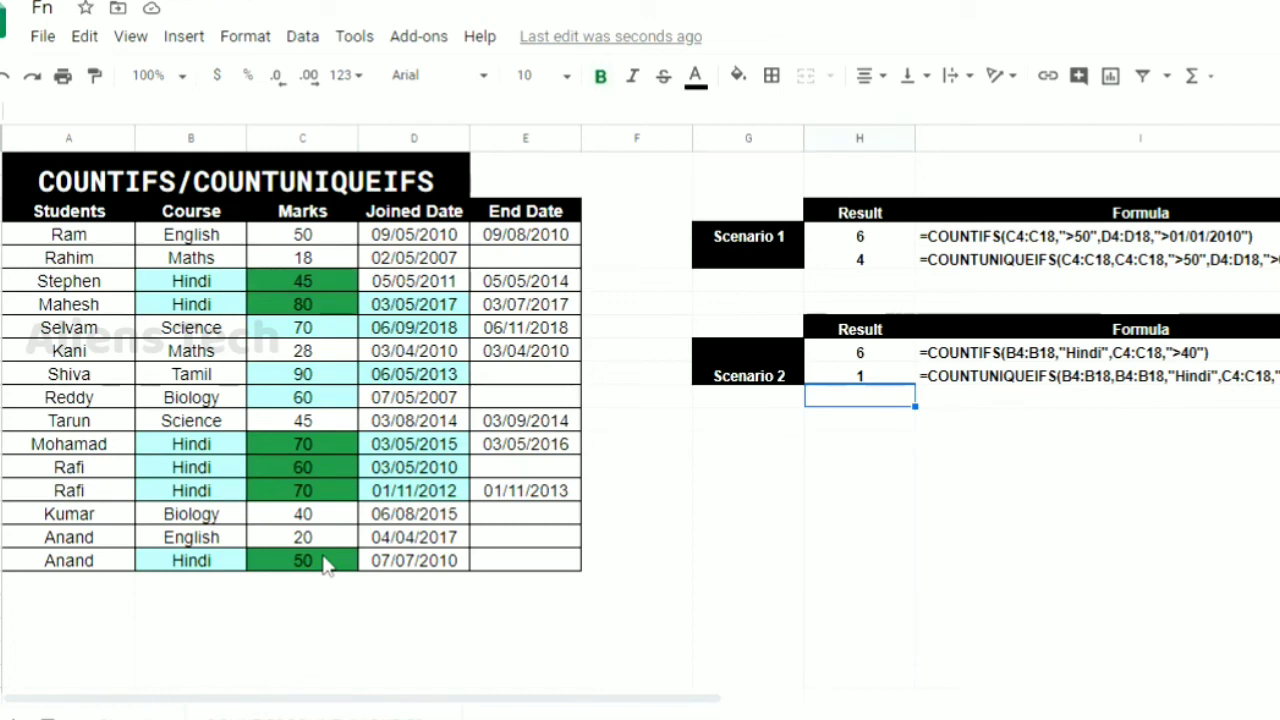
Reopen the COUNTUNIQUEIFS formula in H10 to review its count range and criteria, leaving it as it is
key("Up")
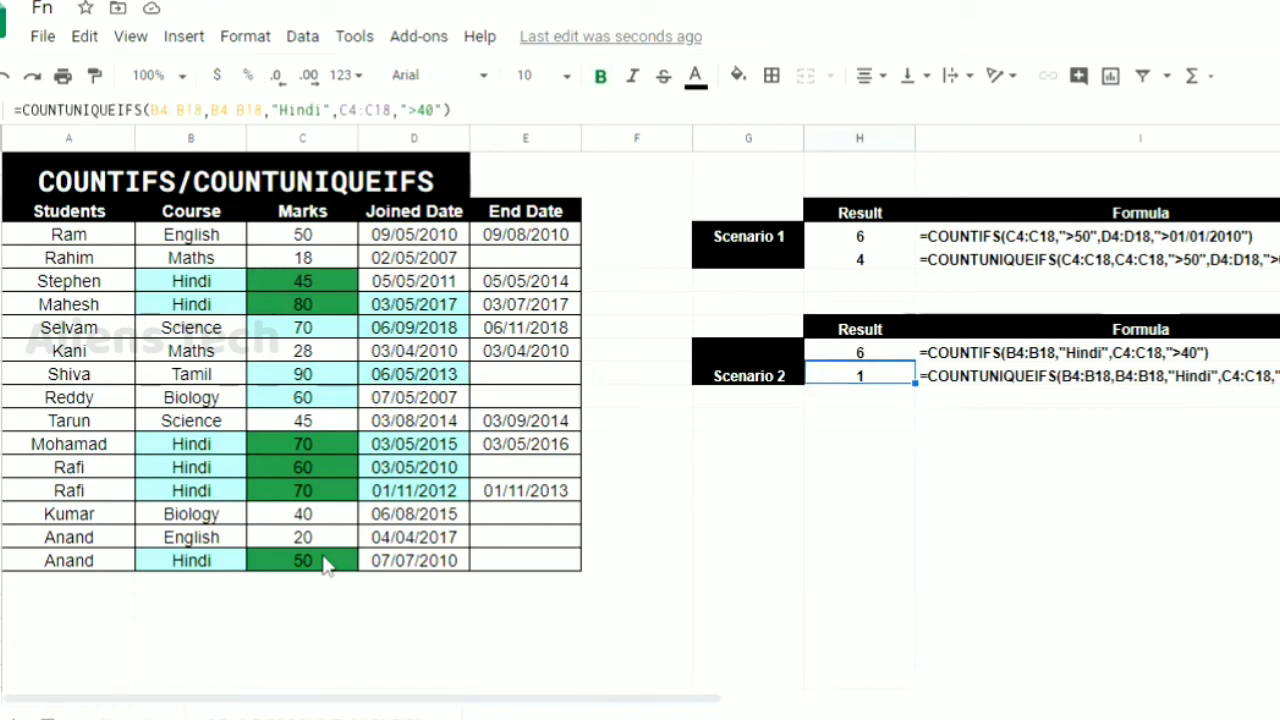
key("Return")
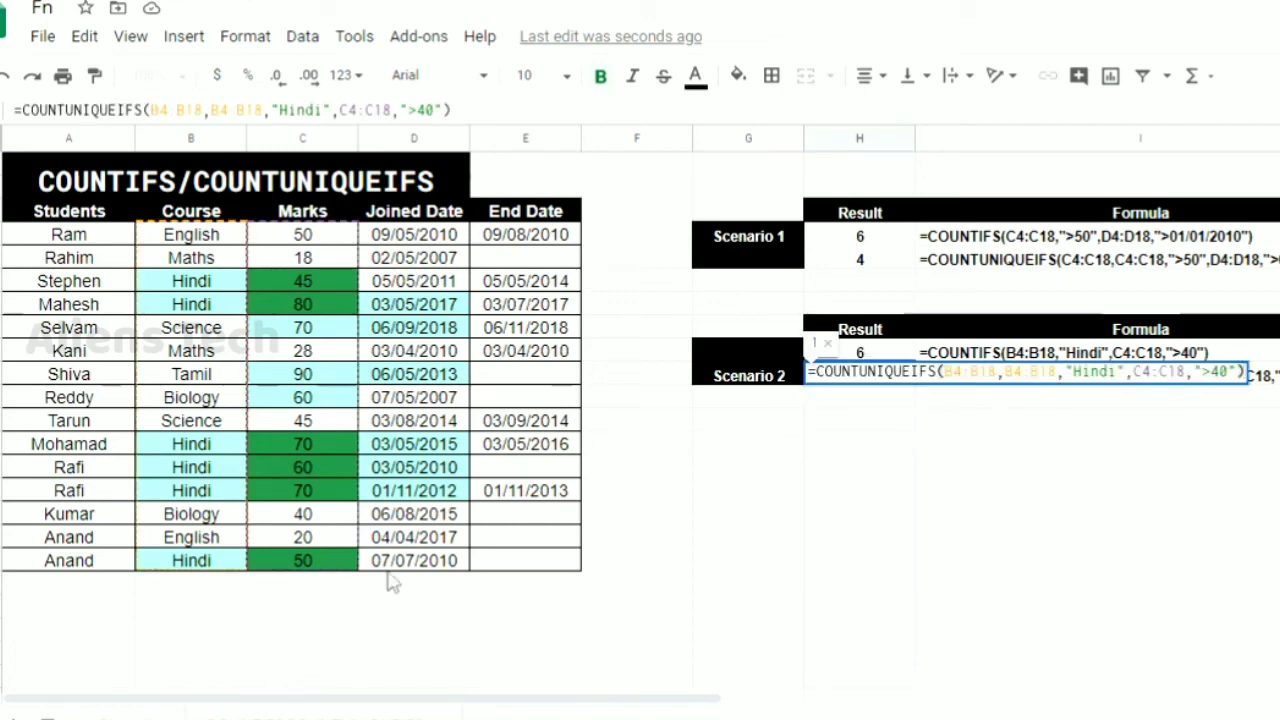
double_click(1098, 372)
left_click(1098, 373)
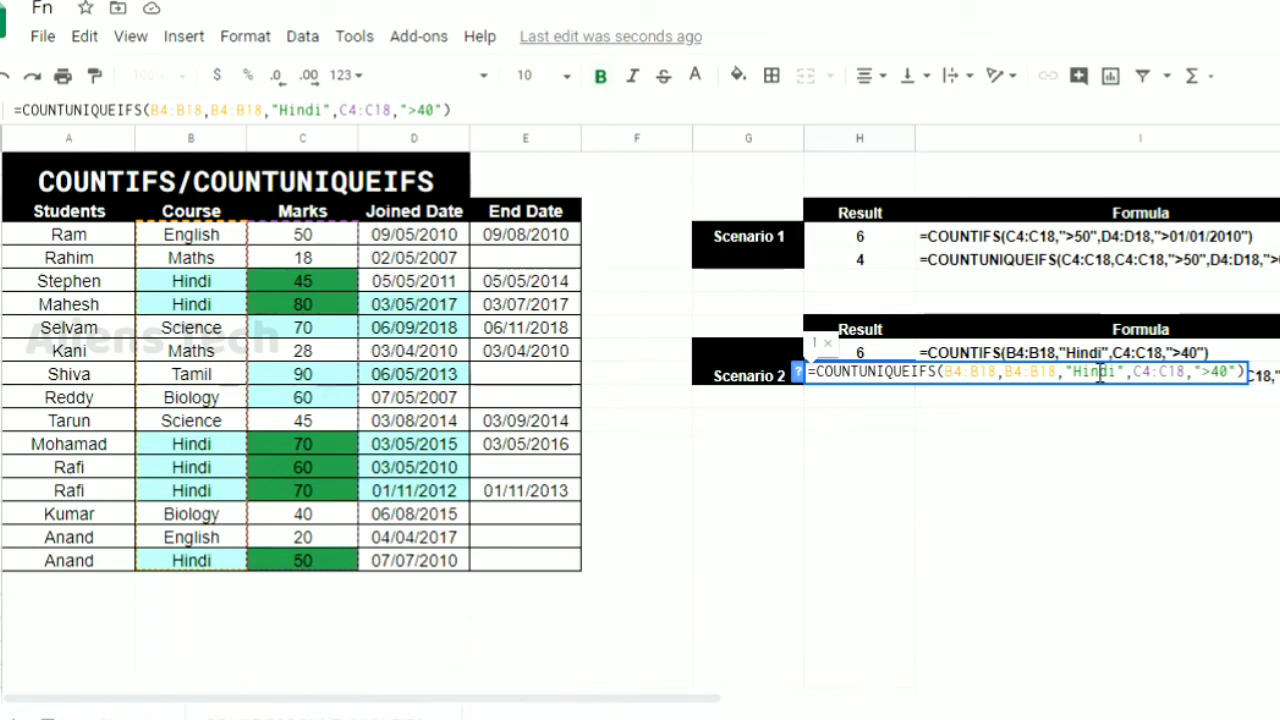
key("Return")
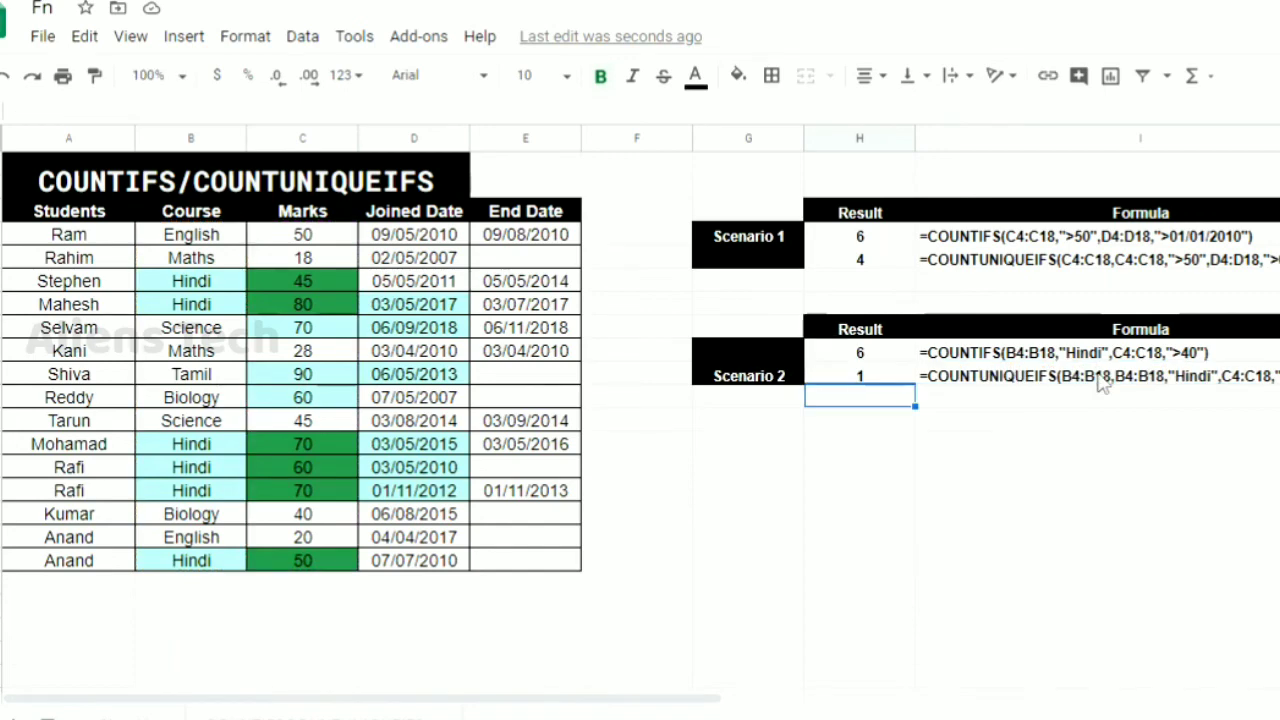
Change the range to count in H10's COUNTUNIQUEIFS formula to the students A4:A18
left_click(828, 380)
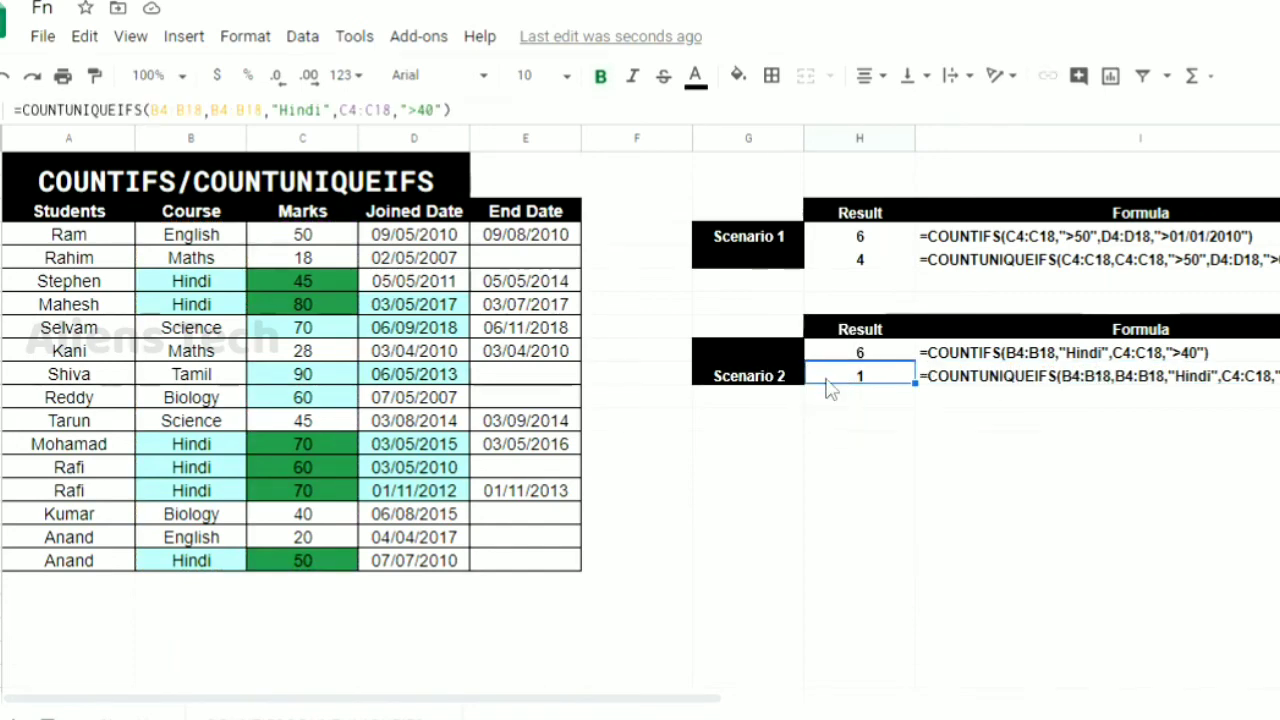
double_click(827, 381)
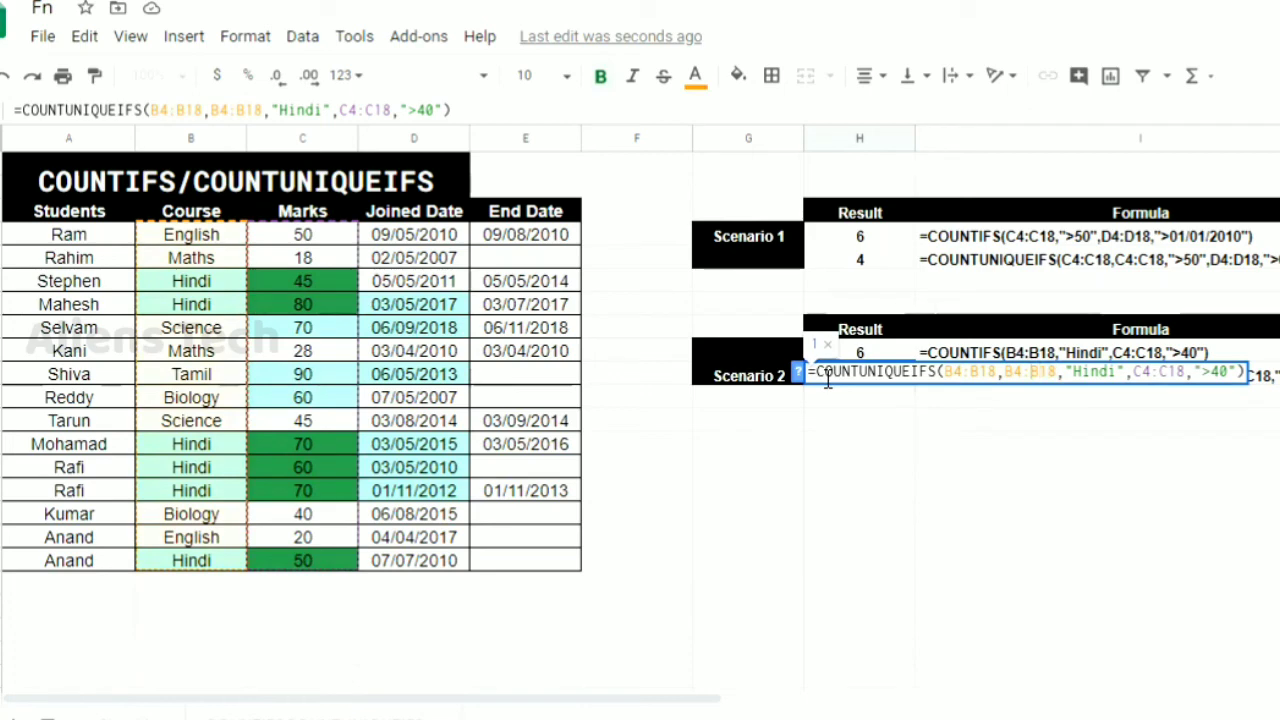
key("Left")
key("Left")
key("Left")
key("BackSpace")
type("A")
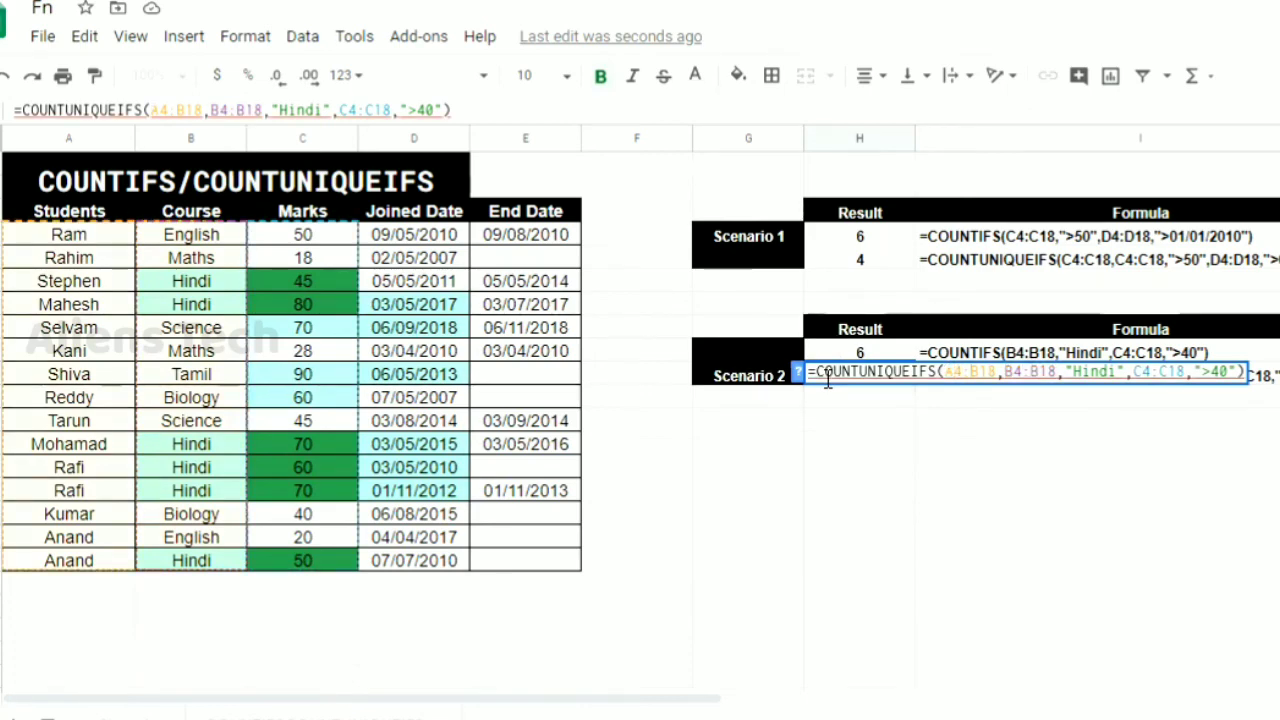
key("BackSpace")
type("A")
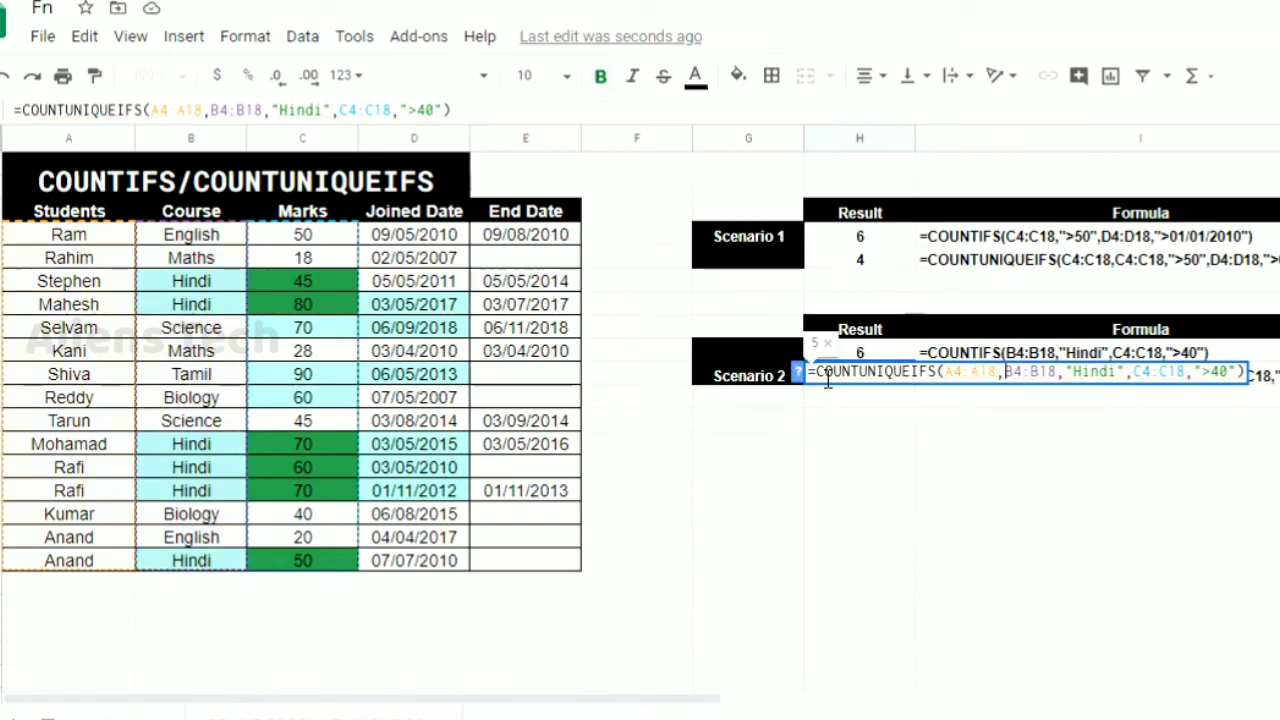
Change the first criteria range in H10's COUNTUNIQUEIFS formula to A4:A18
key("shift+Left")
type("A")
key("Right")
key("Right")
key("Right")
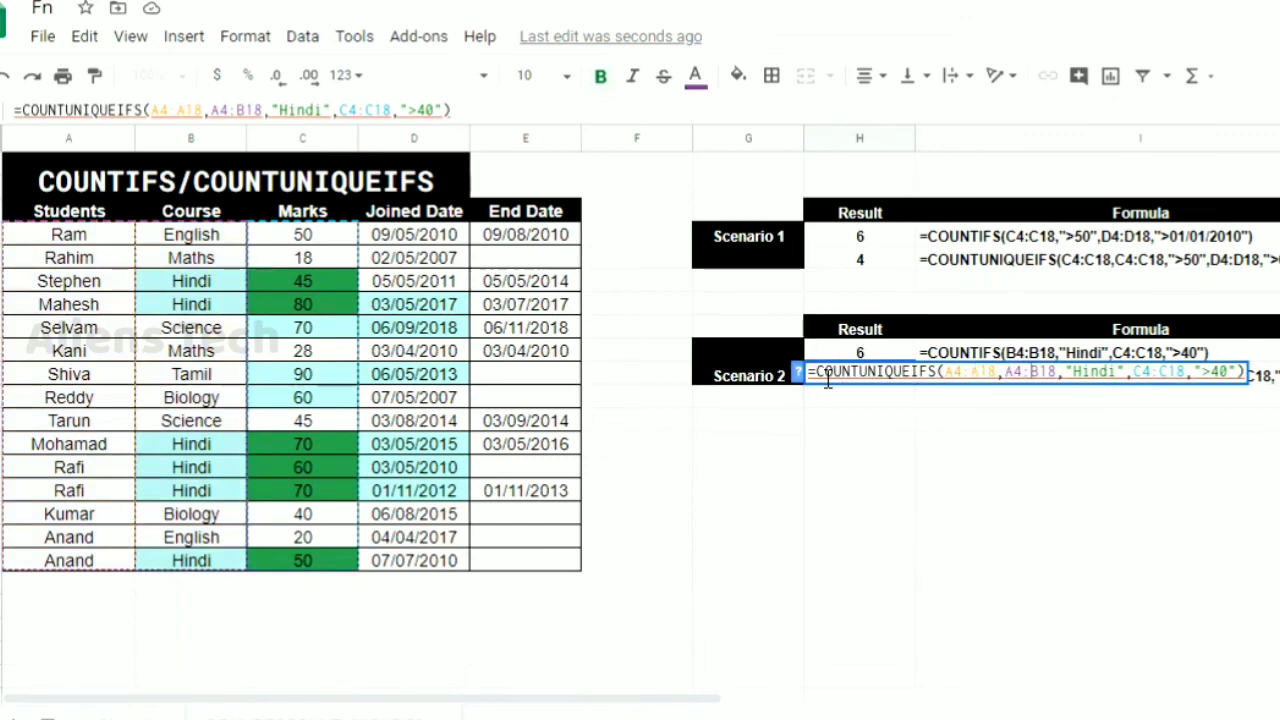
key("shift+Left")
type("A")
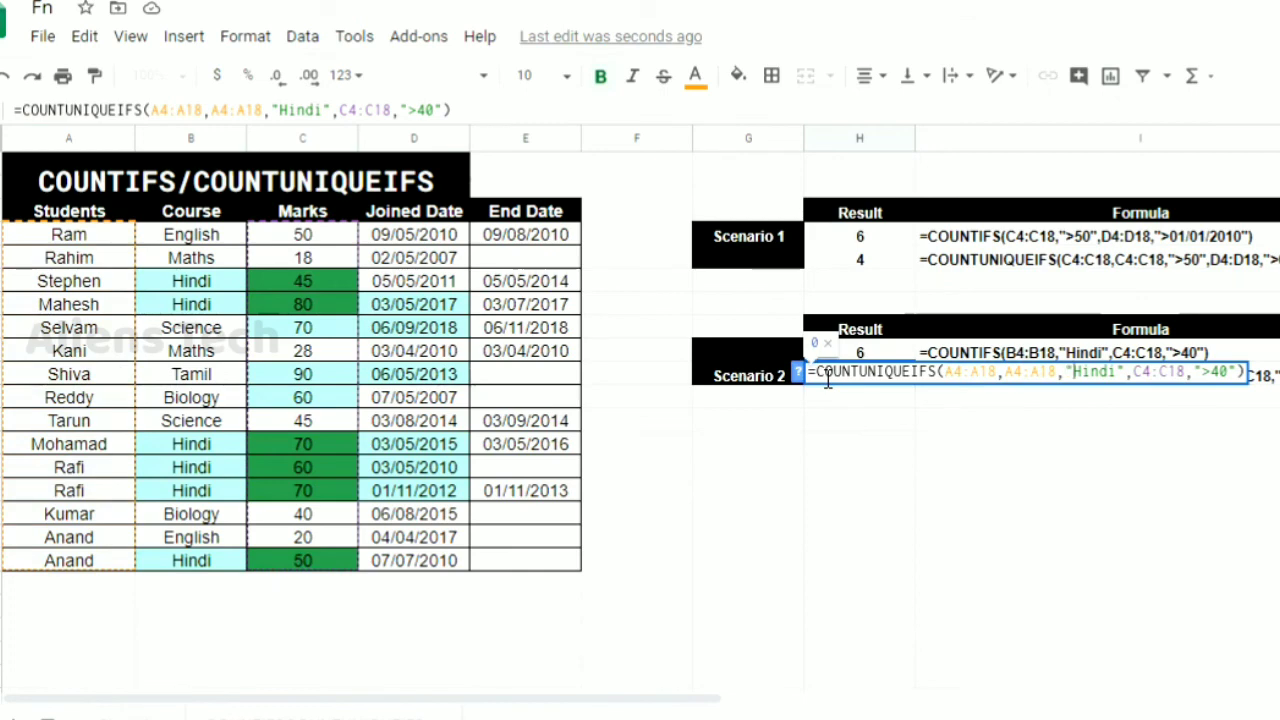
Replace the "Hindi" criterion with the name of the student in A14 and complete the COUNTUNIQUEIFS formula in H10
key("Right")
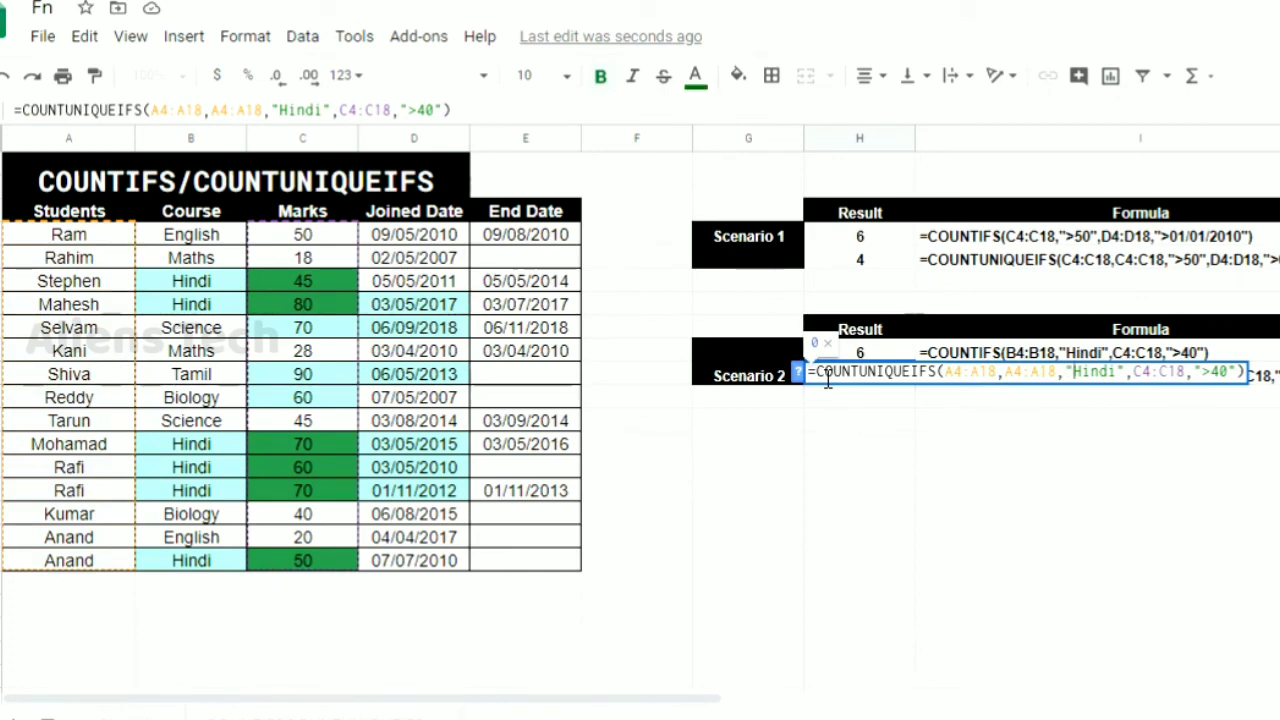
key("shift+Right")
key("shift+Right")
key("shift+Right")
key("shift+Right")
key("shift+Right")
type("Rafi")
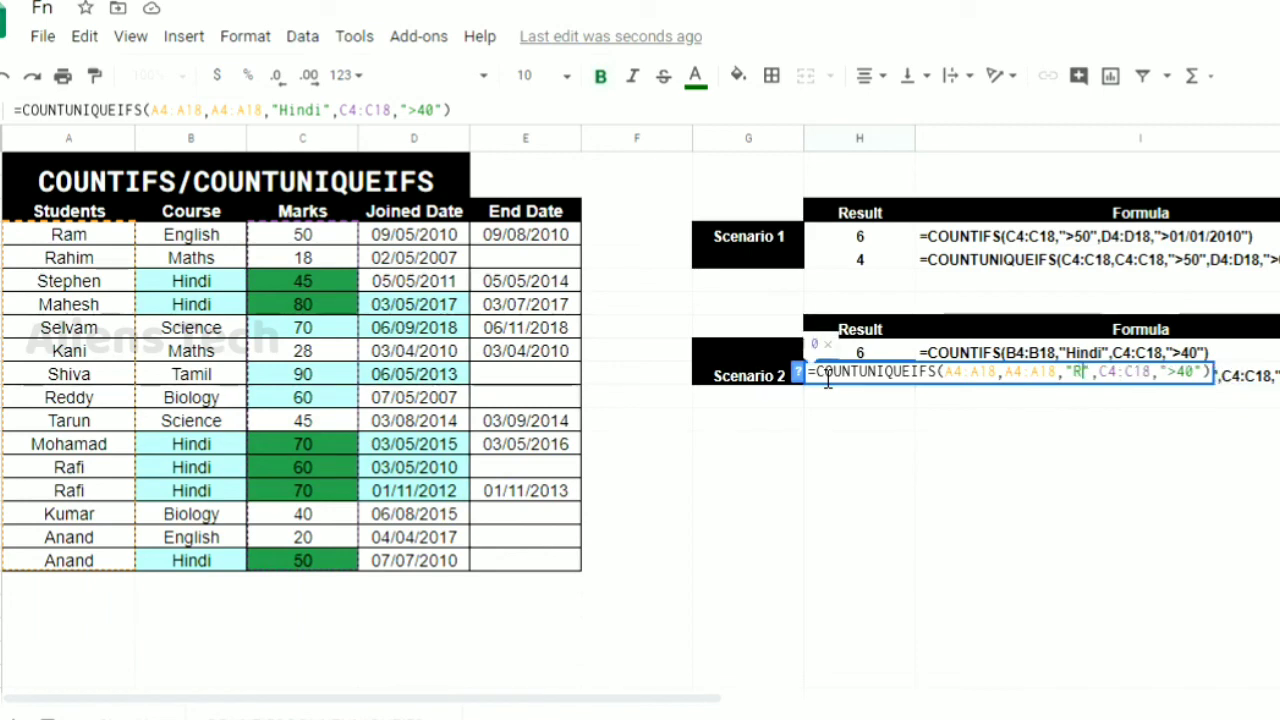
key("Return")
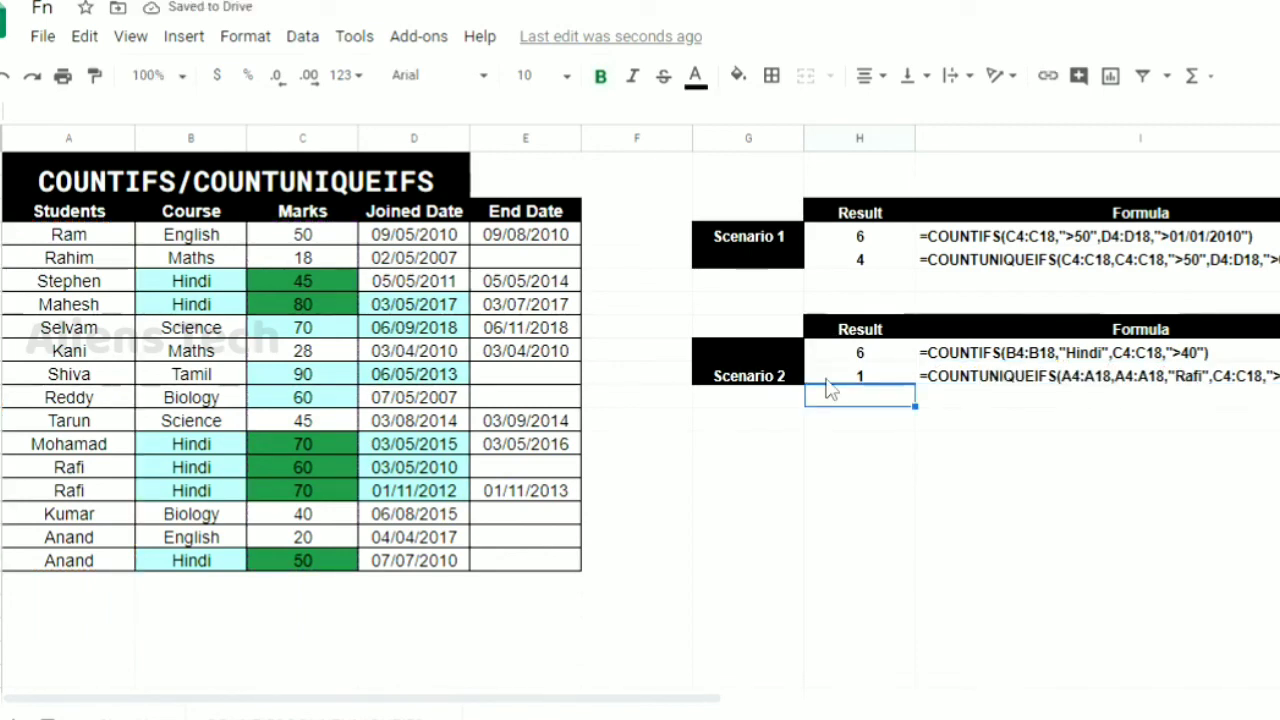
Review the edited COUNTUNIQUEIFS formula in H10, checking its student ranges and criteria, and leave it as it is
left_click(826, 379)
double_click(827, 379)
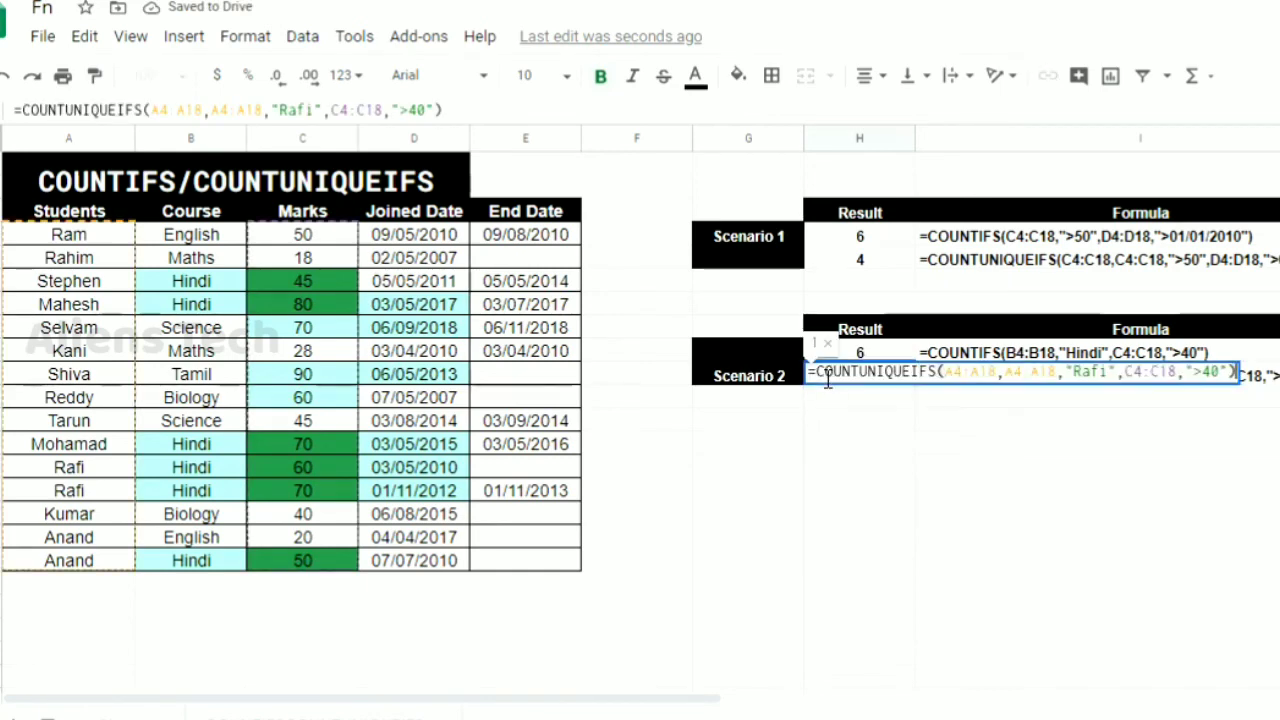
key("Escape")
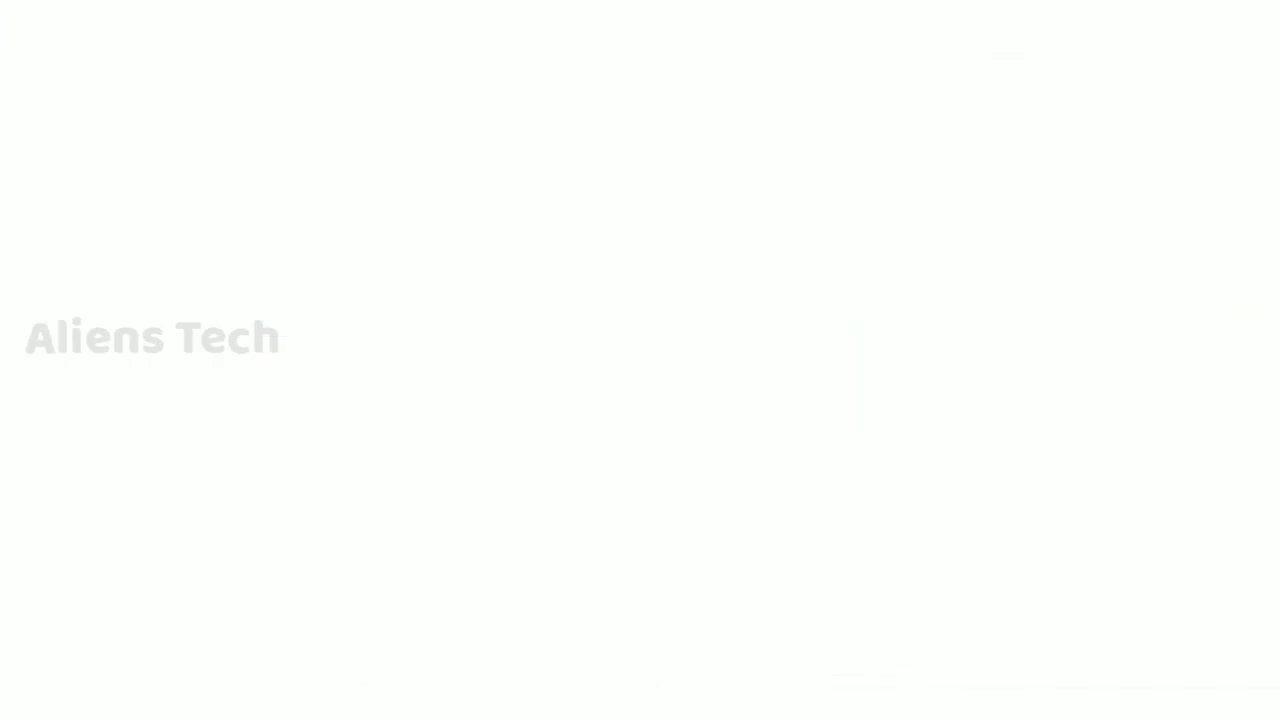